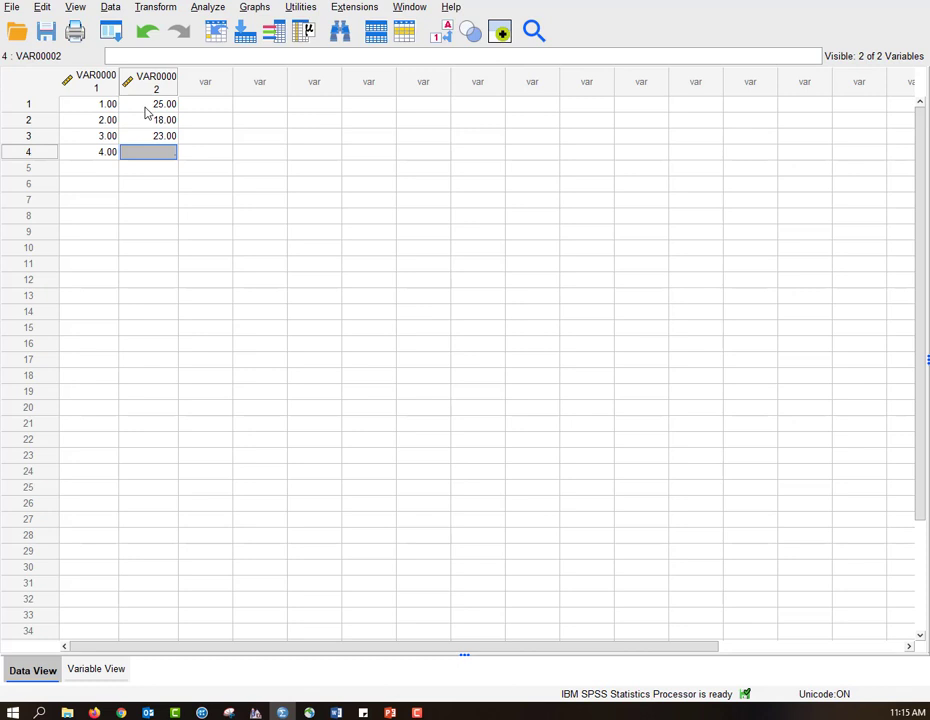
# - Enter 14 as the fourth case's value in the second variable and show the variable definitions
pyautogui.write('14')
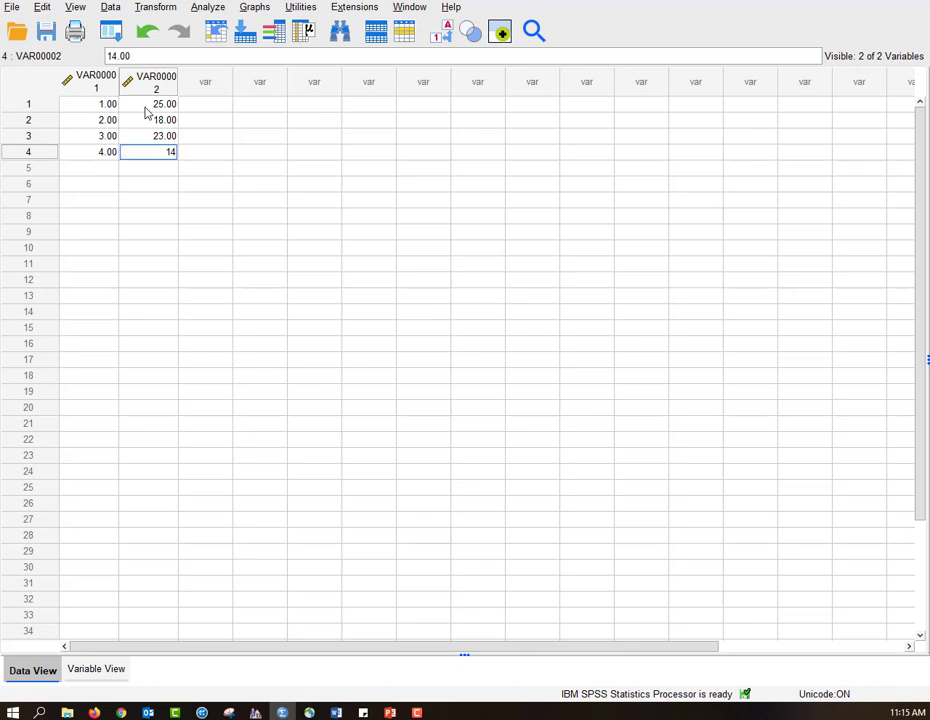
pyautogui.click(96, 669)
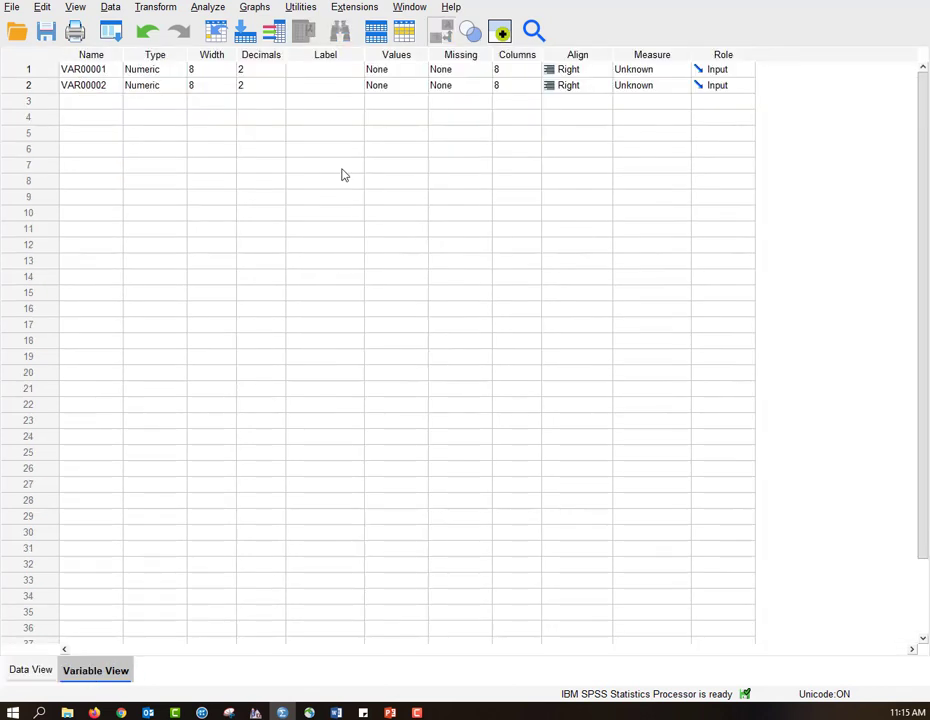
# - Define value labels for VAR00001: 1 = Red, 2 = Green, 3 = Blue, 4 = Yellow
pyautogui.click(424, 69)
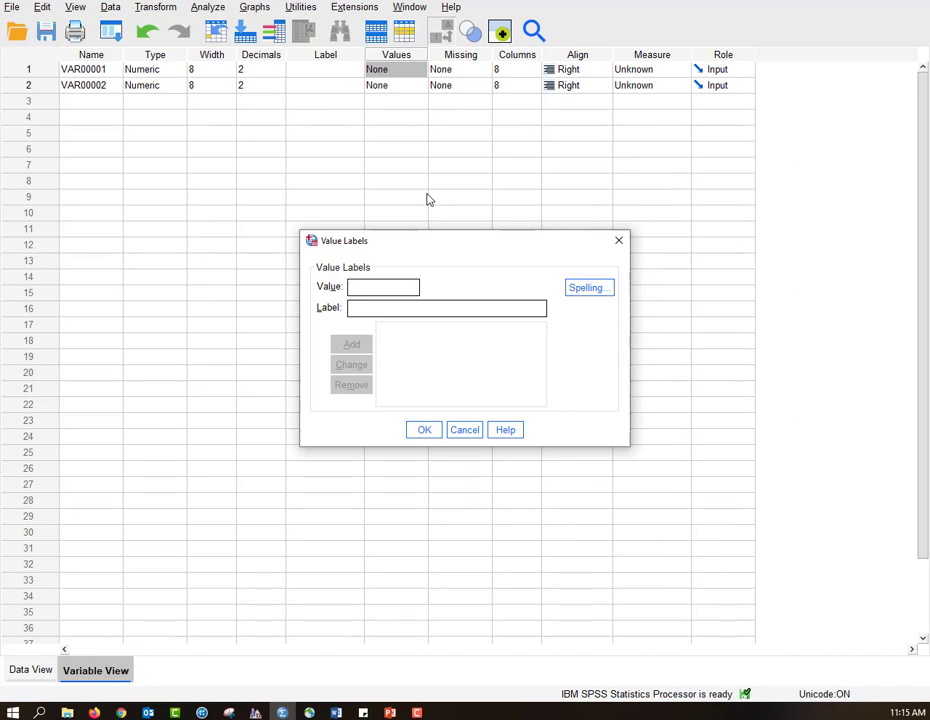
pyautogui.write('Red')
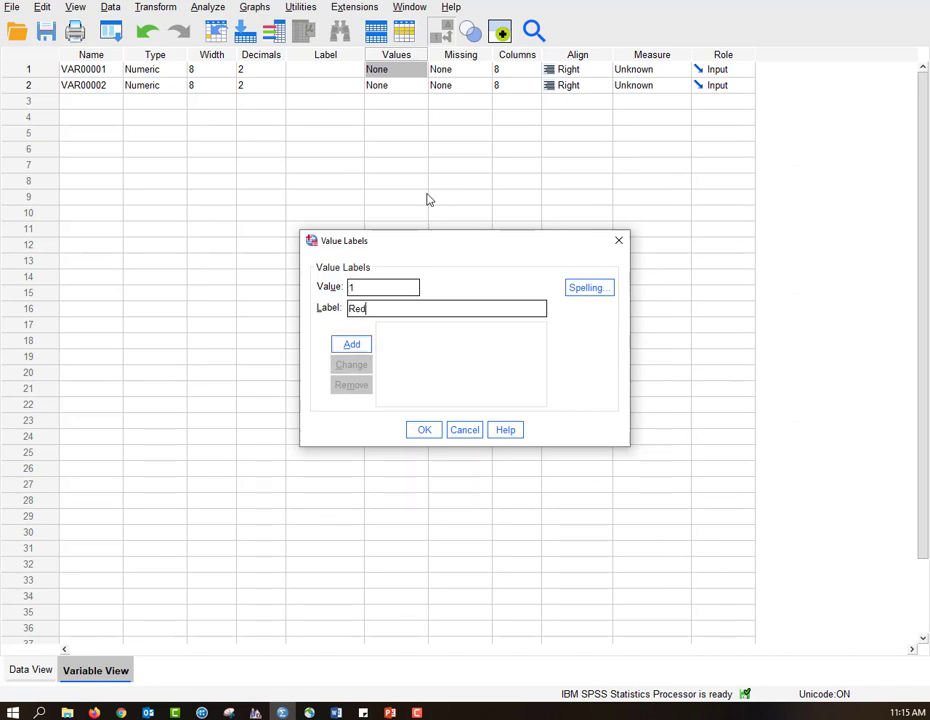
pyautogui.press('Return')
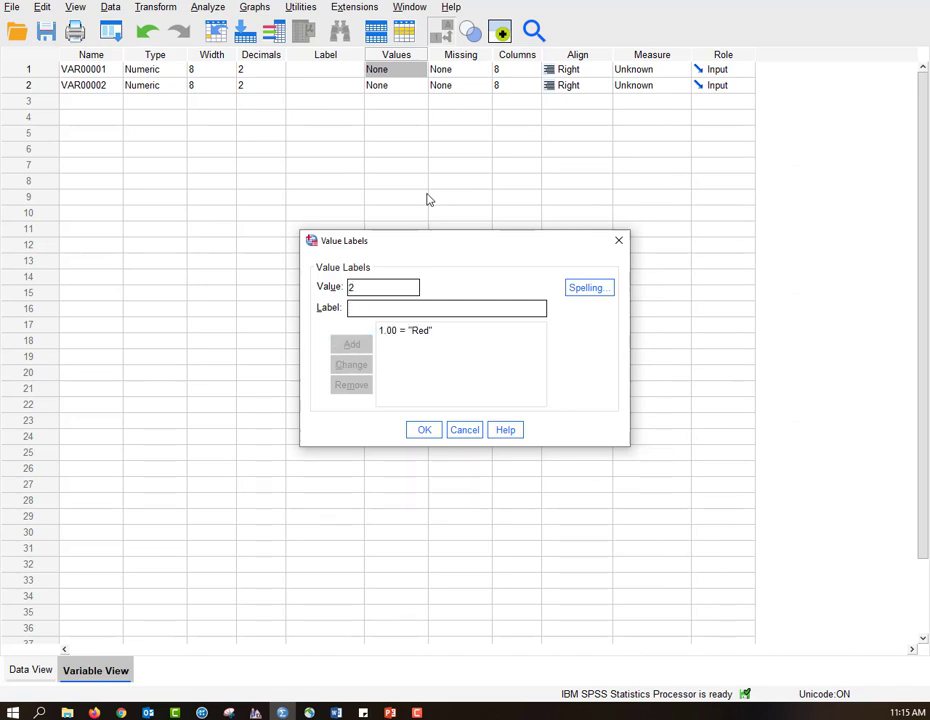
pyautogui.press('Tab')
pyautogui.write('Green')
pyautogui.press('Return')
pyautogui.write('Blue')
pyautogui.press('Return')
pyautogui.write('4')
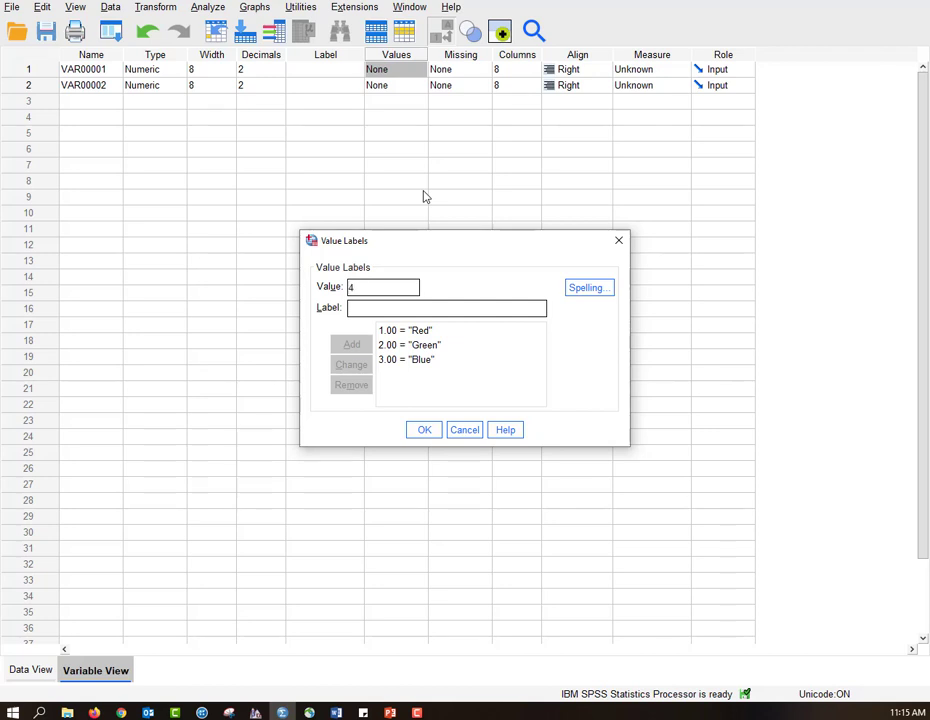
pyautogui.write('Yellow')
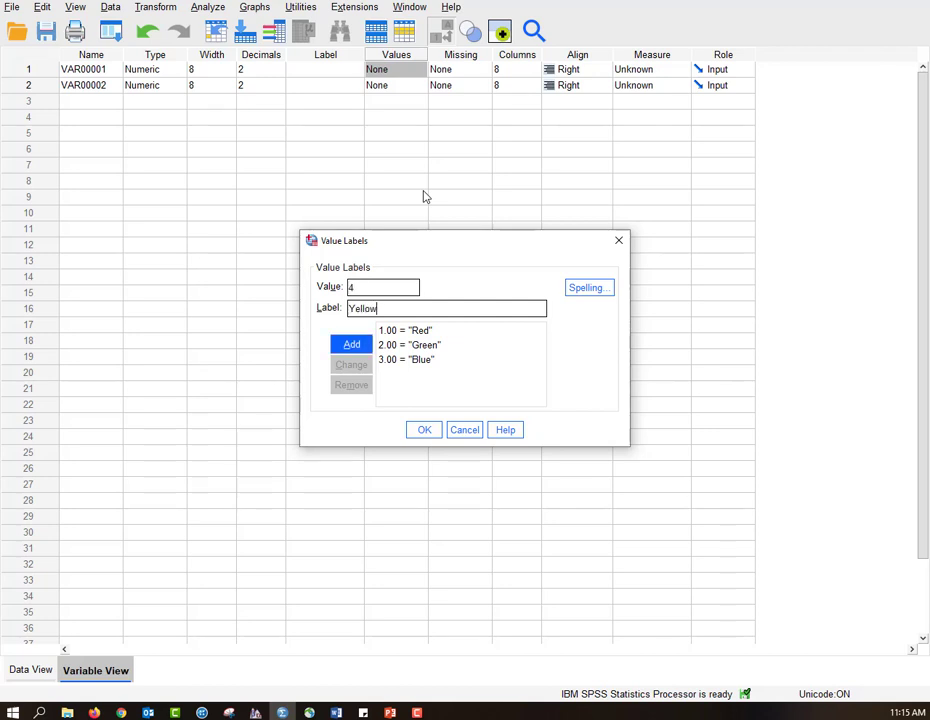
pyautogui.press('Return')
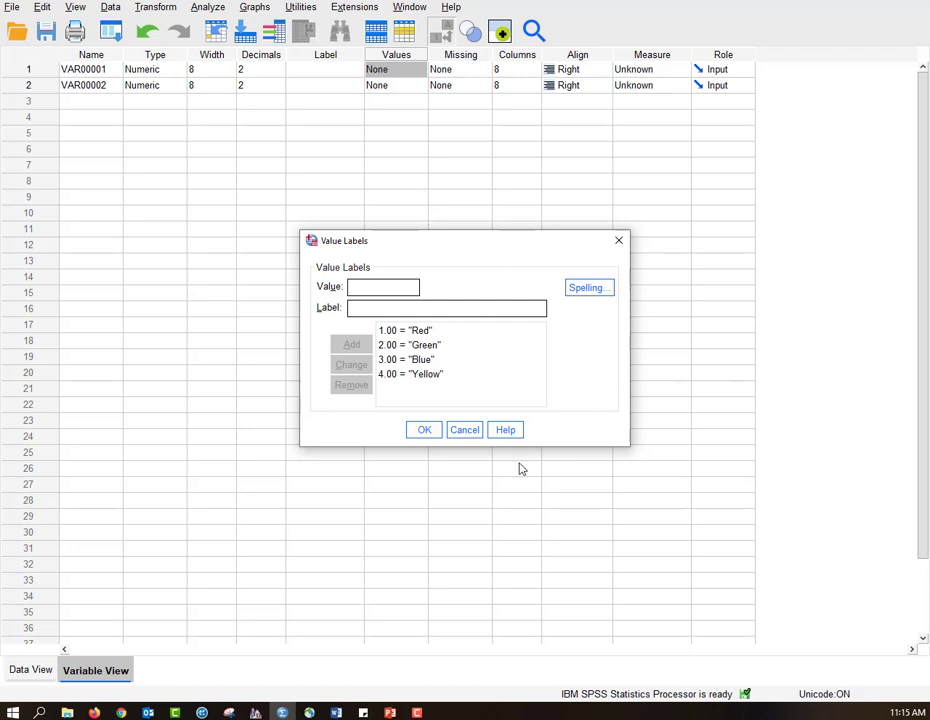
pyautogui.click(425, 431)
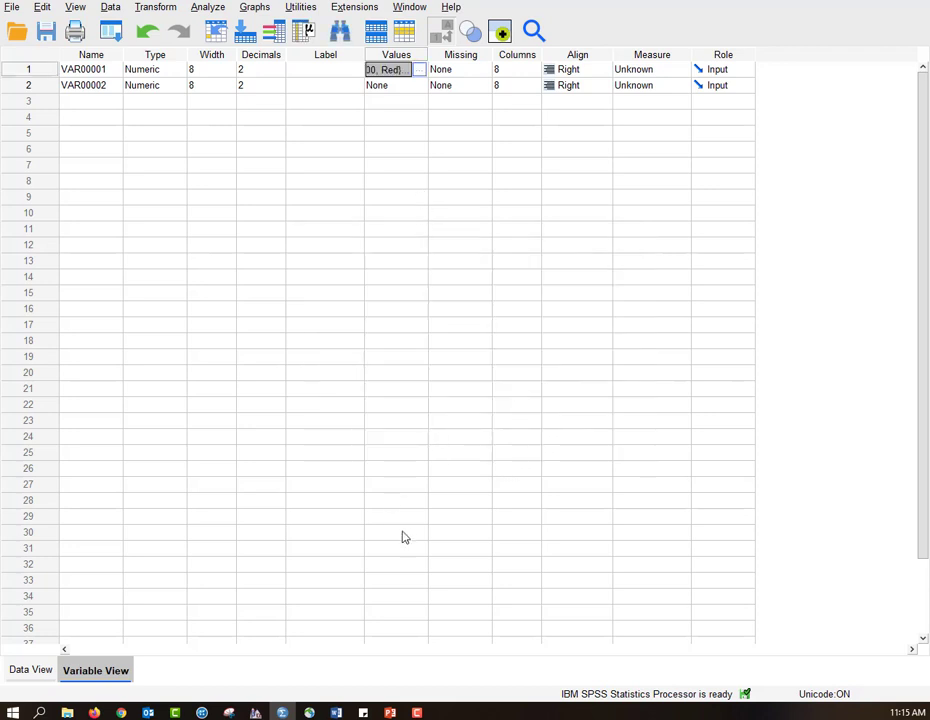
# - Consult the color-preference problem in PowerPoint, return to SPSS and rename the two variables as Color and Freq
pyautogui.click(391, 713)
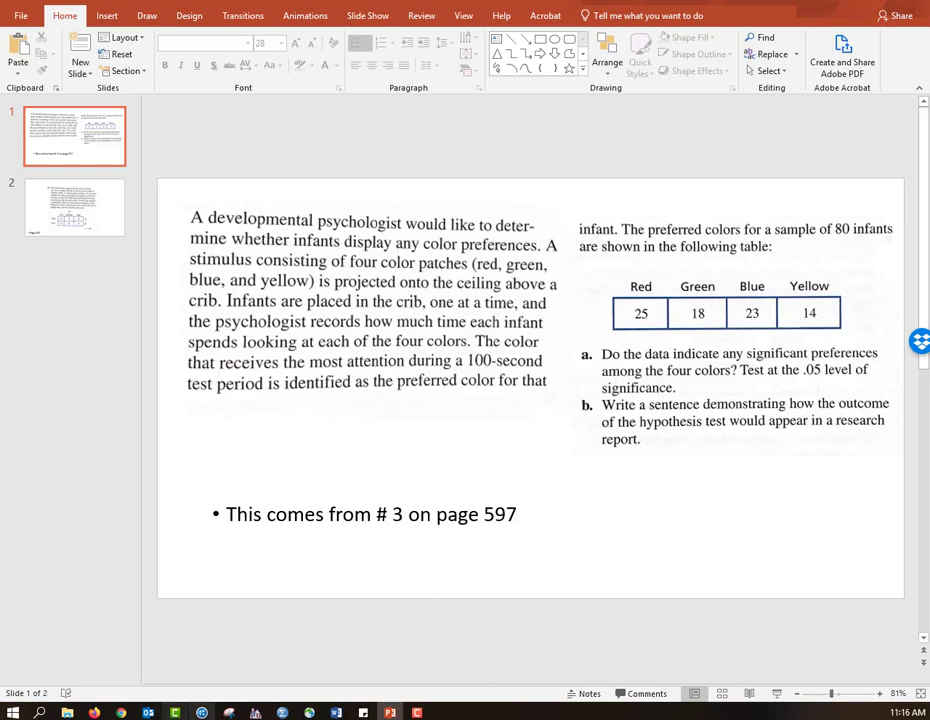
pyautogui.hotkey('alt', 'Tab')
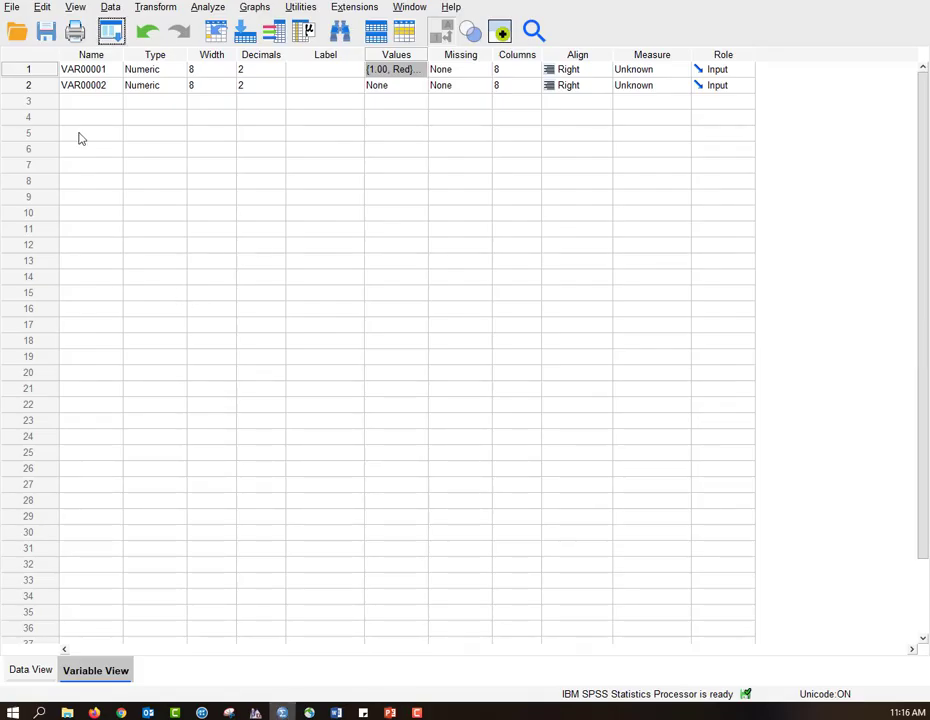
pyautogui.click(62, 70)
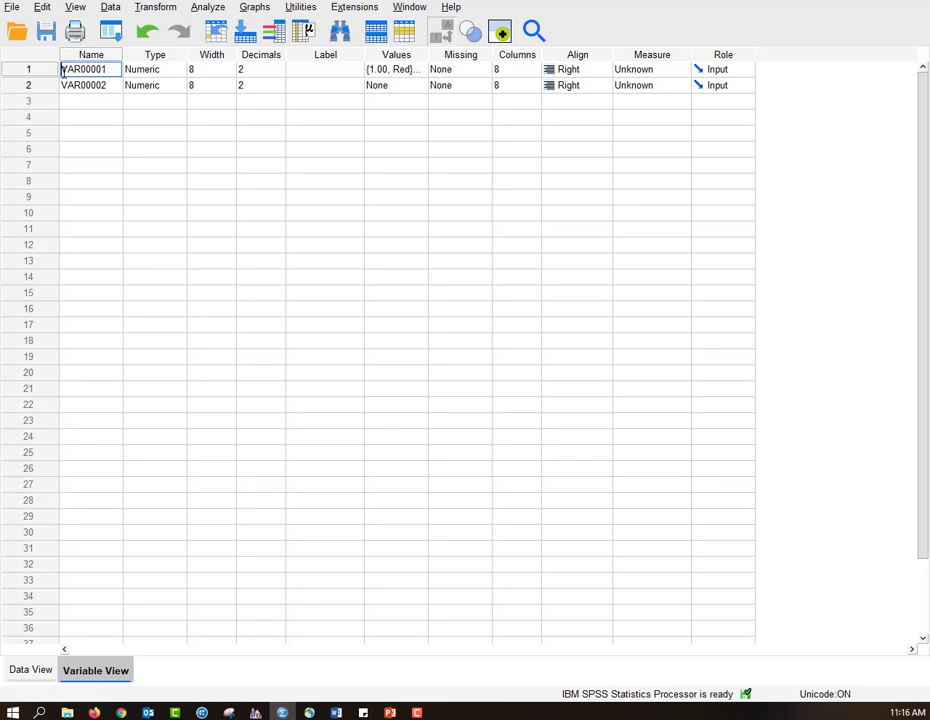
pyautogui.doubleClick(103, 69)
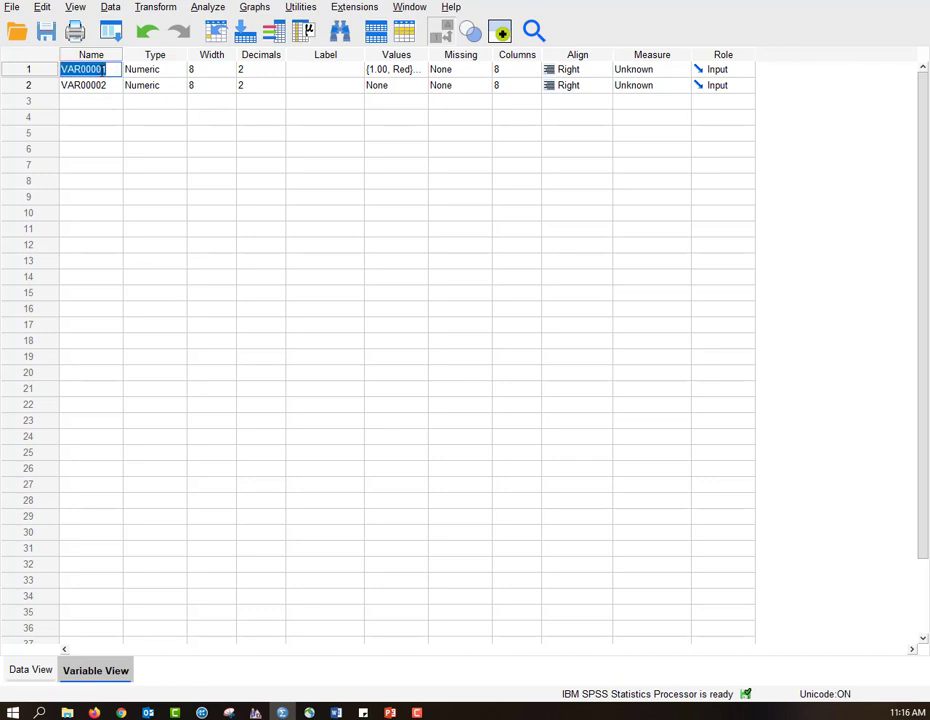
pyautogui.write('Colog')
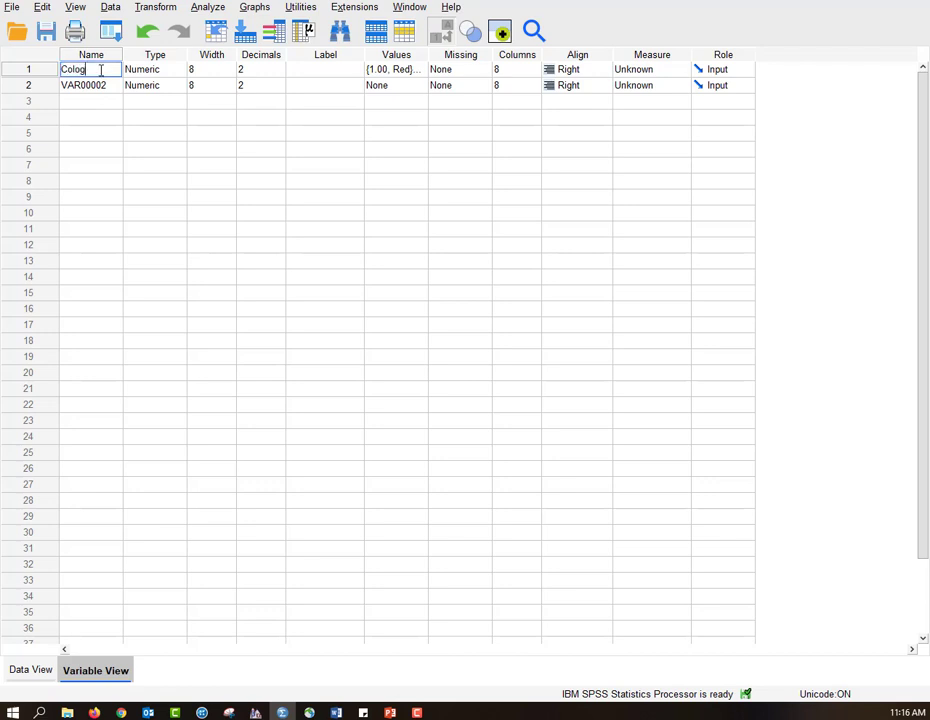
pyautogui.press('Return')
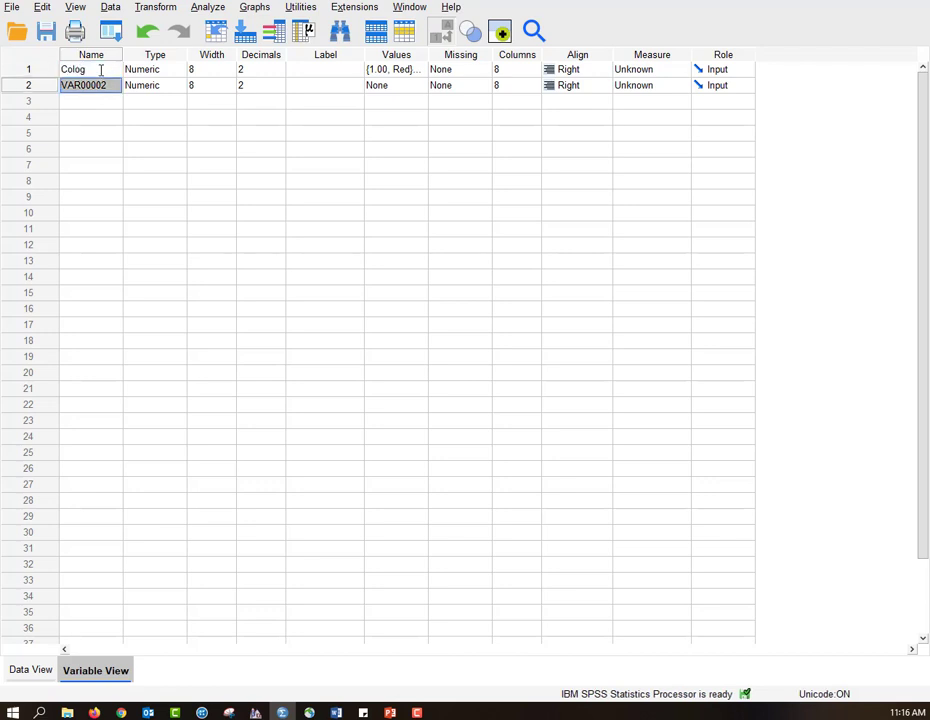
pyautogui.doubleClick(101, 70)
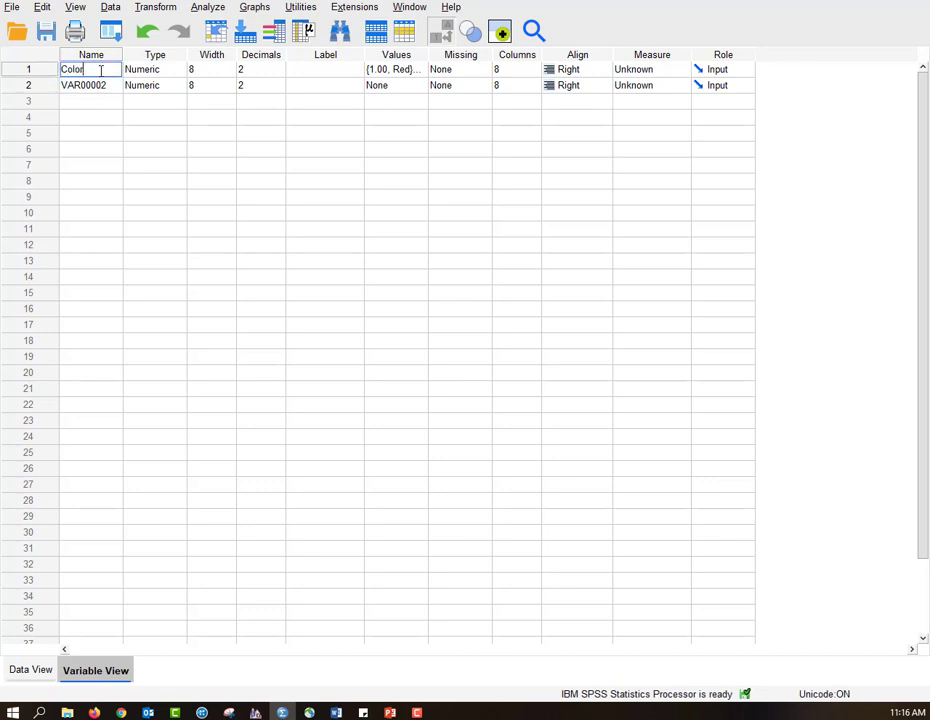
pyautogui.click(93, 85)
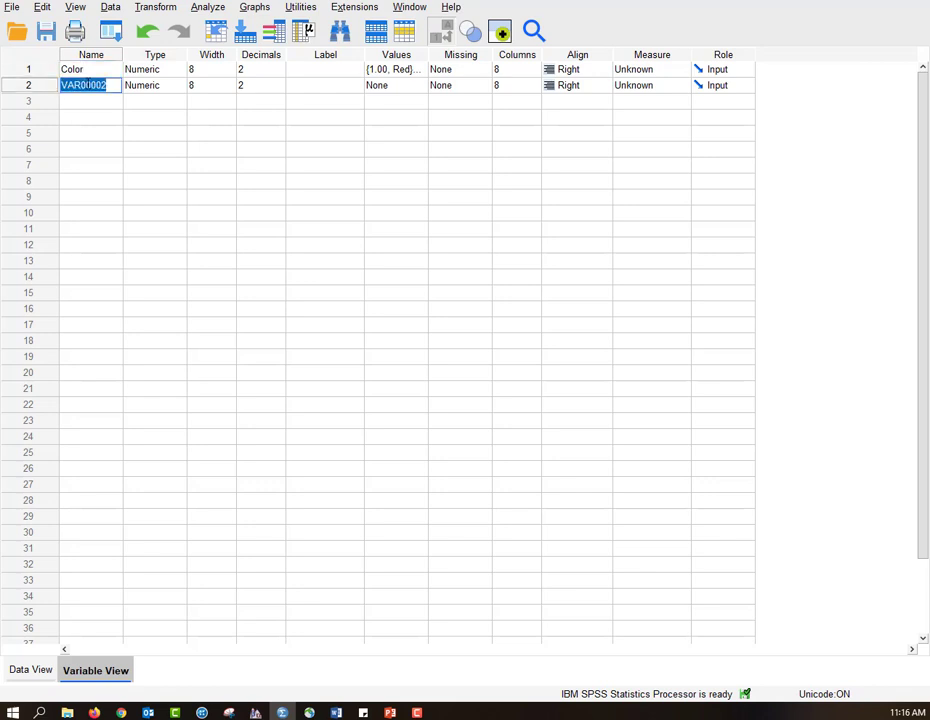
pyautogui.write('Freq')
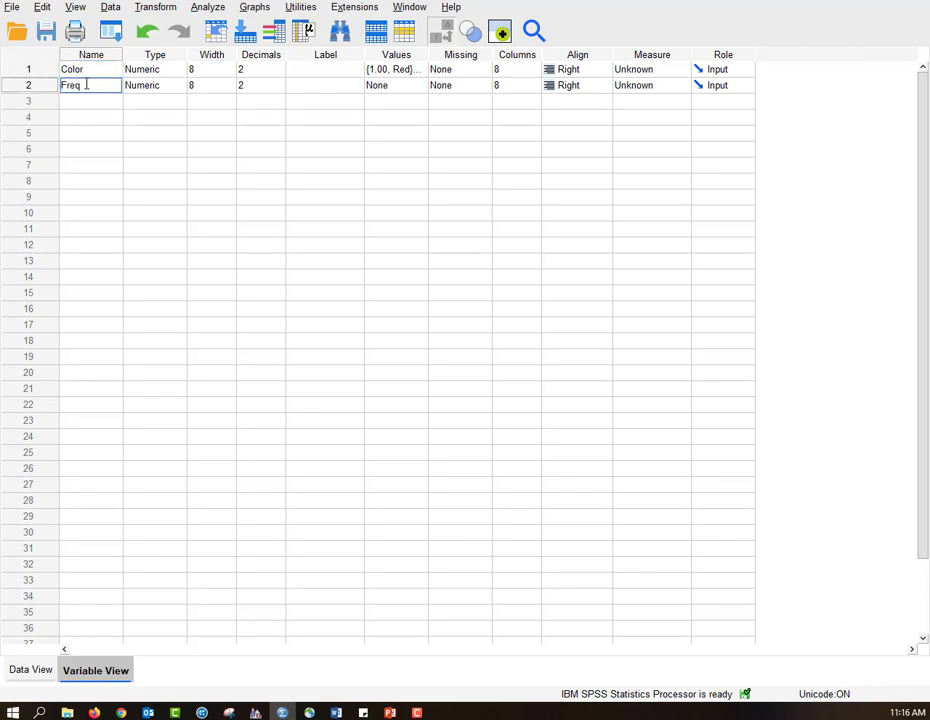
# - Enter .25 for each of the four colors in a new third variable of the data sheet
pyautogui.click(29, 671)
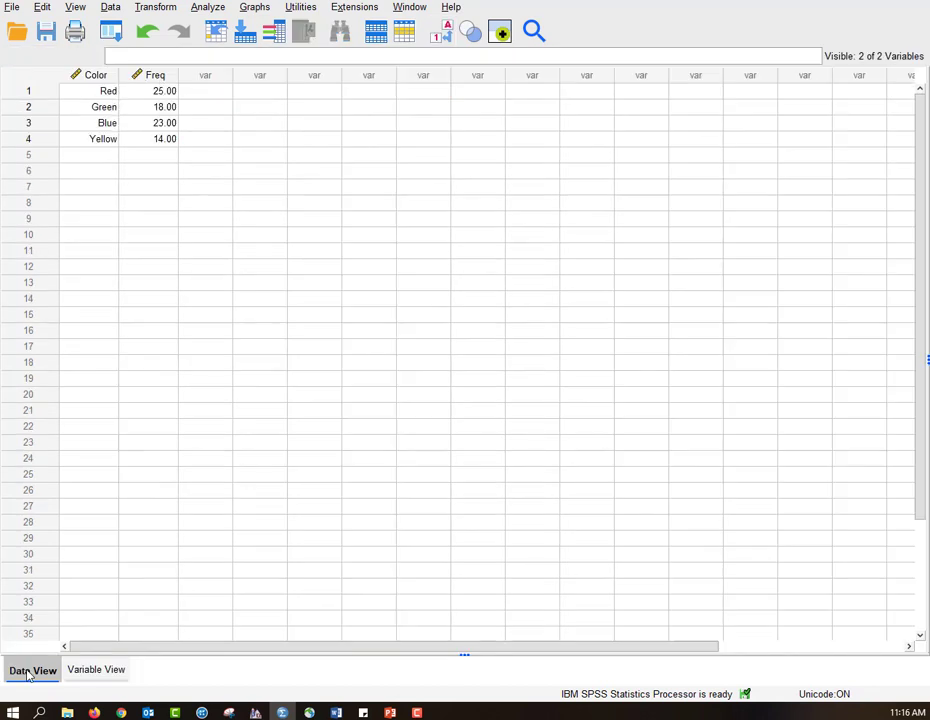
pyautogui.click(184, 95)
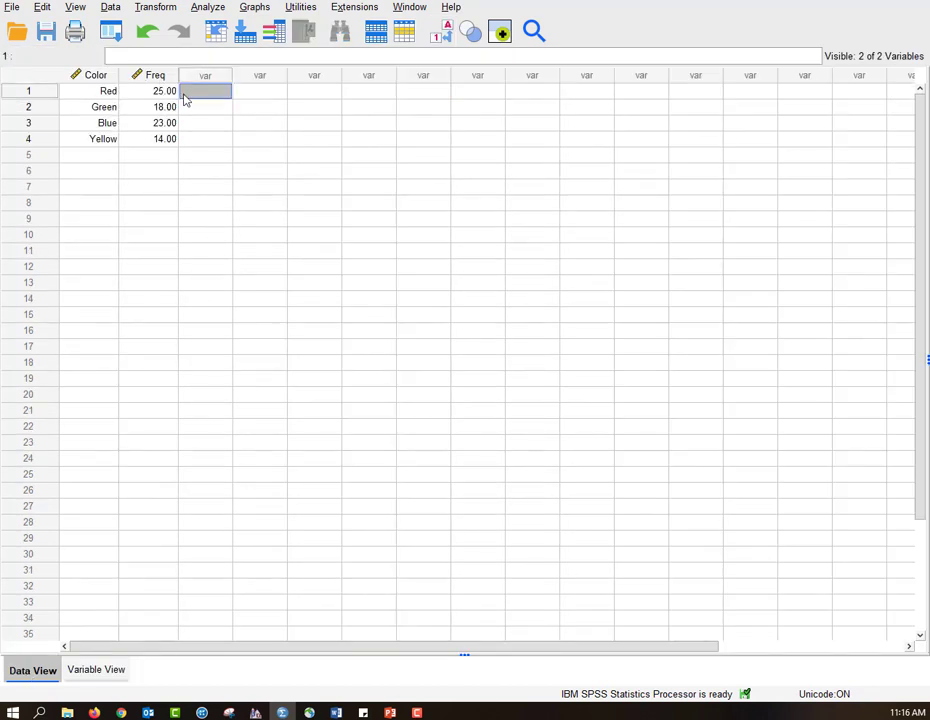
pyautogui.write('25')
pyautogui.press('Return')
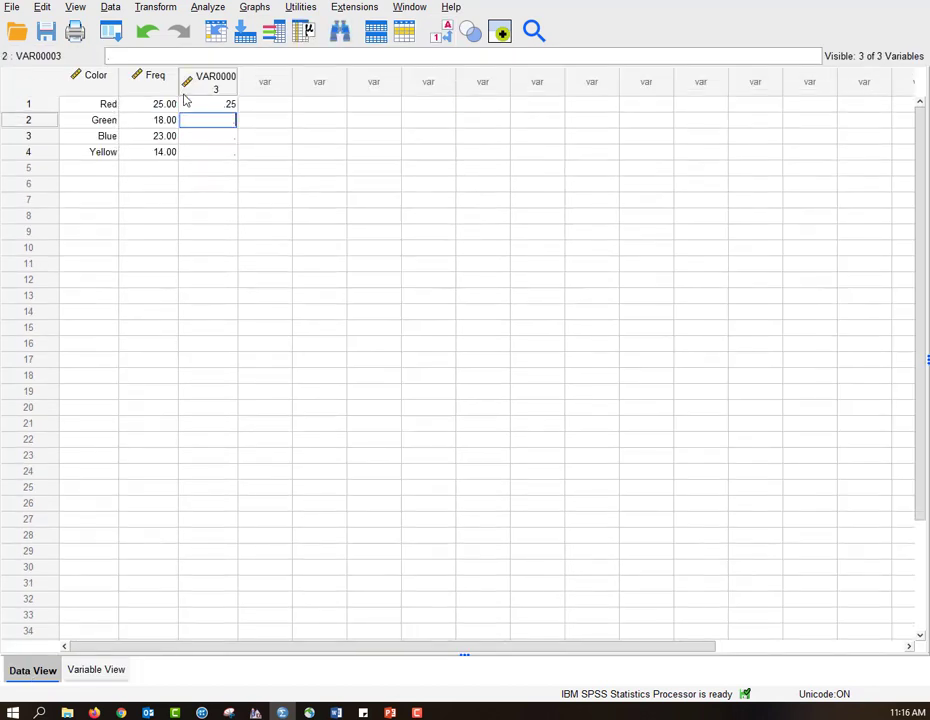
pyautogui.write('25')
pyautogui.press('Return')
pyautogui.press('Return')
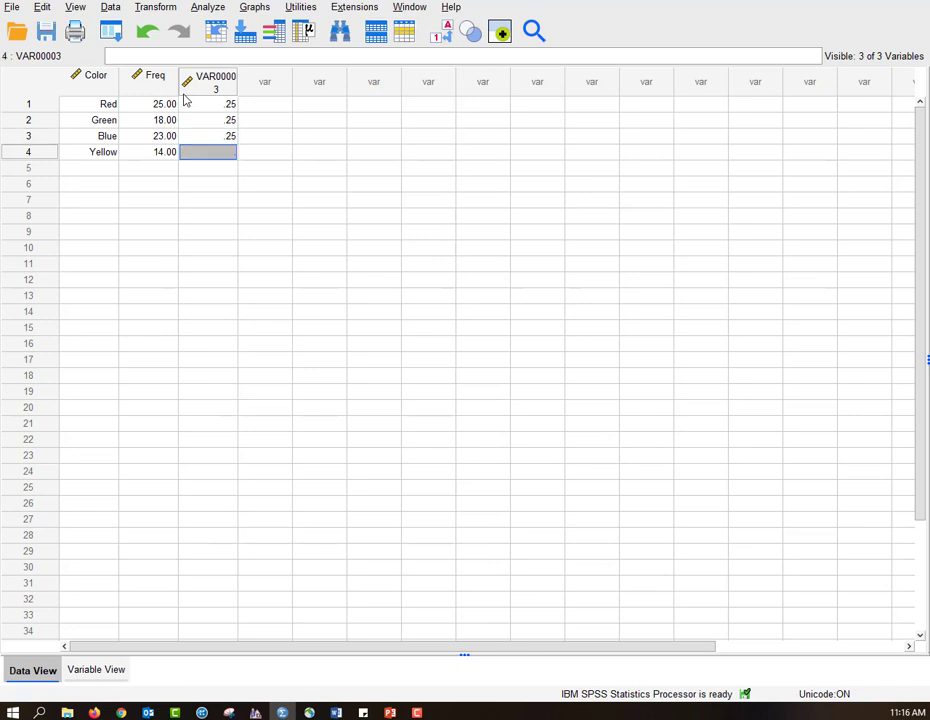
pyautogui.write('.25')
pyautogui.press('Return')
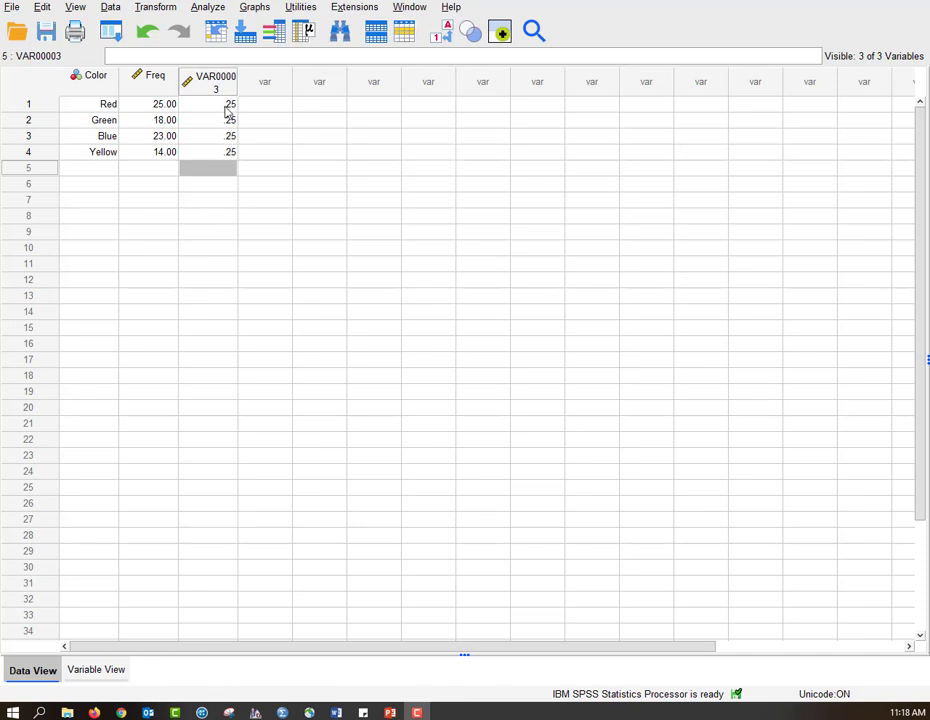
# - Weight the cases by the Freq variable and maximize the output viewer
pyautogui.click(112, 8)
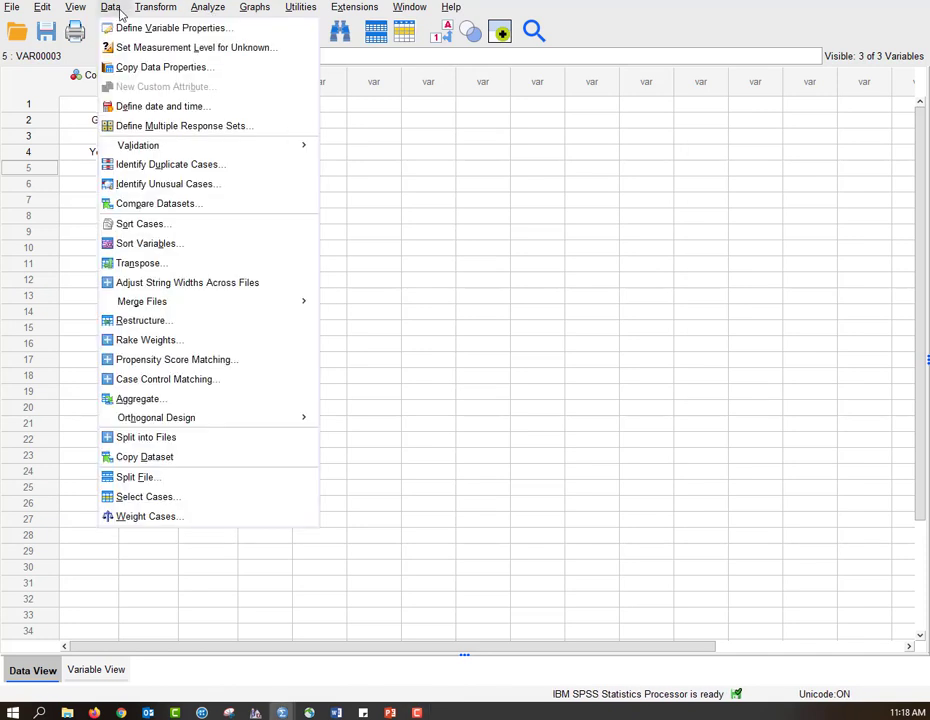
pyautogui.click(140, 516)
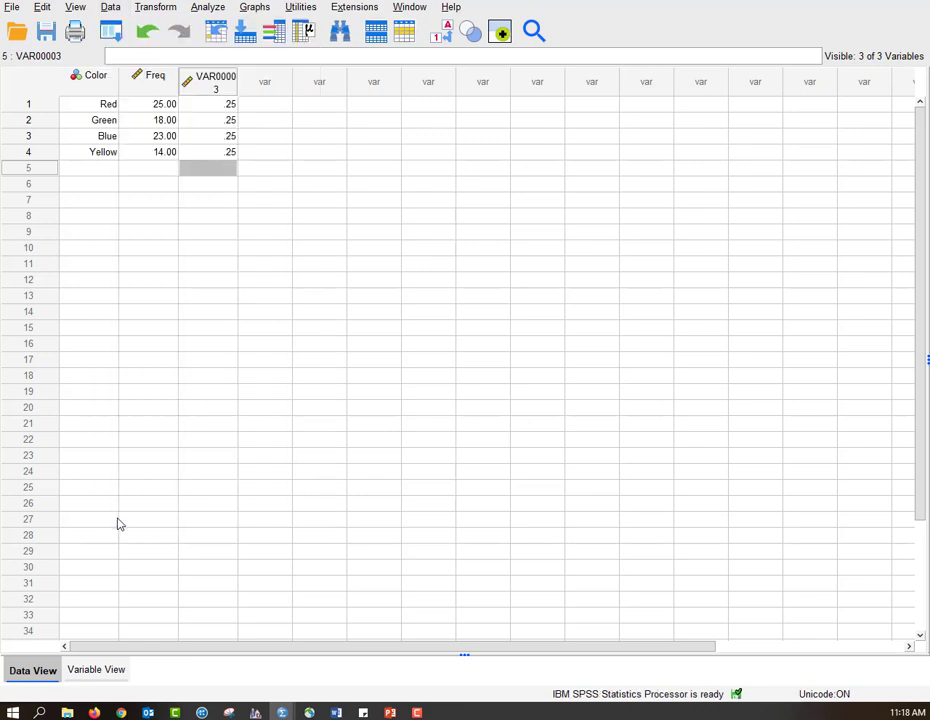
pyautogui.moveTo(432, 73); pyautogui.dragTo(487, 205)
pyautogui.click(354, 256)
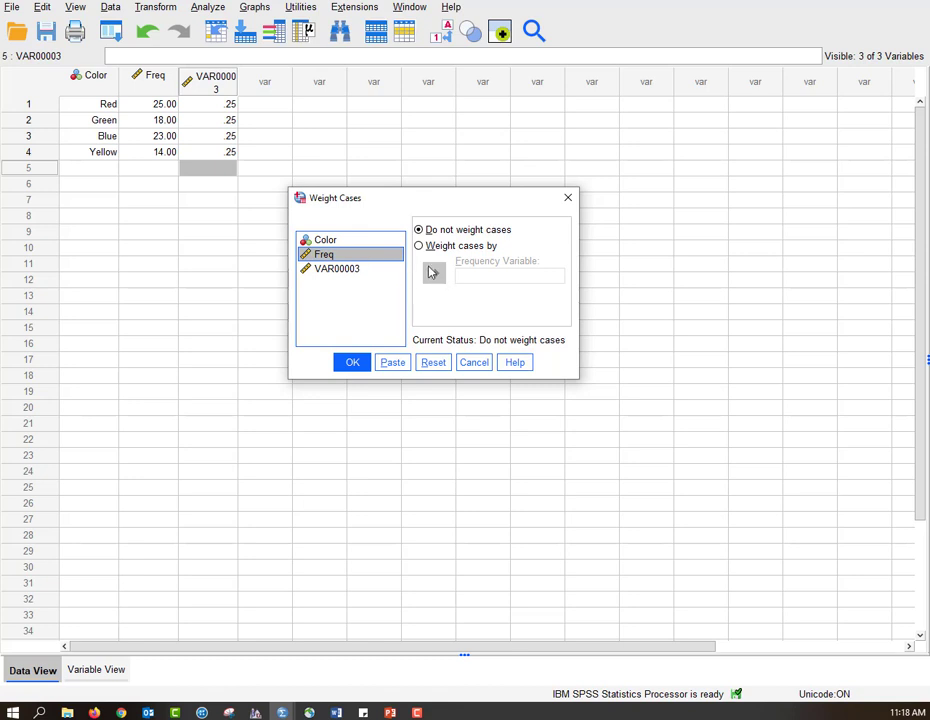
pyautogui.click(382, 240)
pyautogui.click(420, 246)
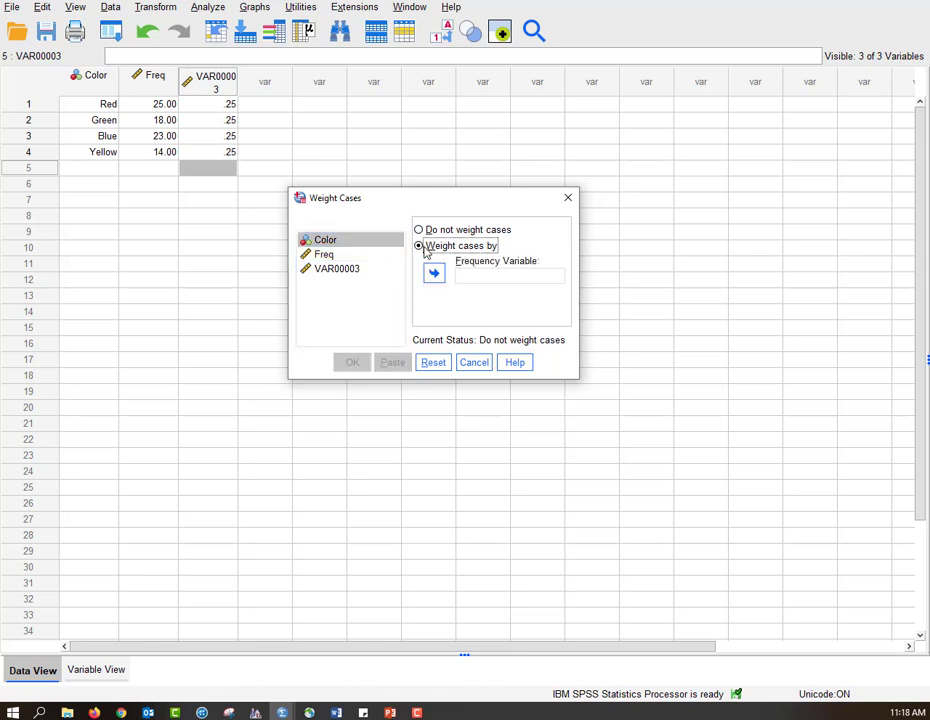
pyautogui.click(386, 256)
pyautogui.click(433, 274)
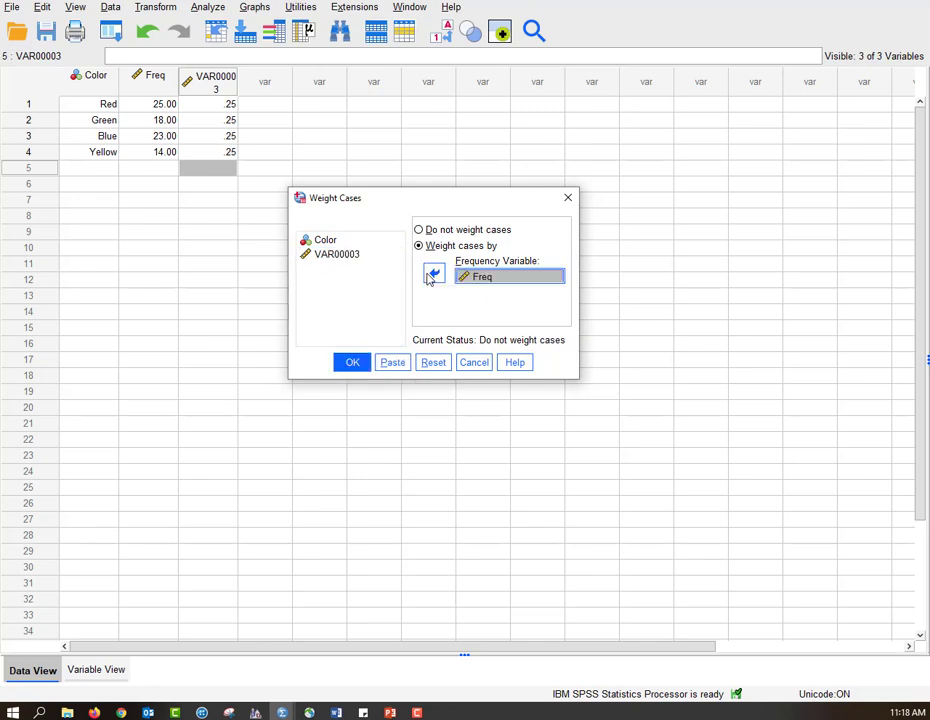
pyautogui.click(356, 364)
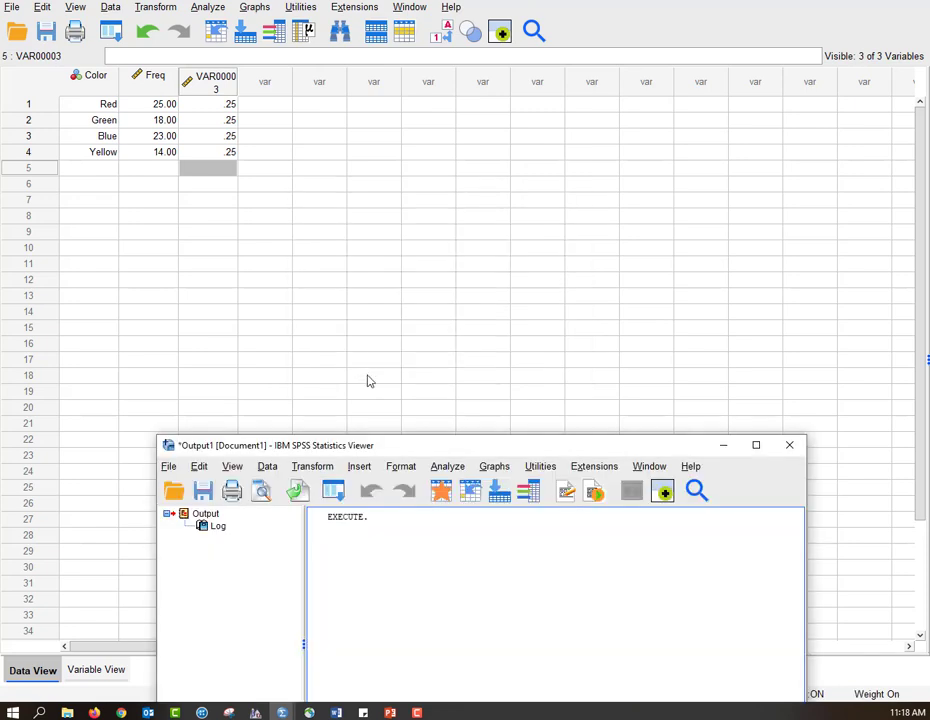
pyautogui.moveTo(395, 458); pyautogui.dragTo(376, 133)
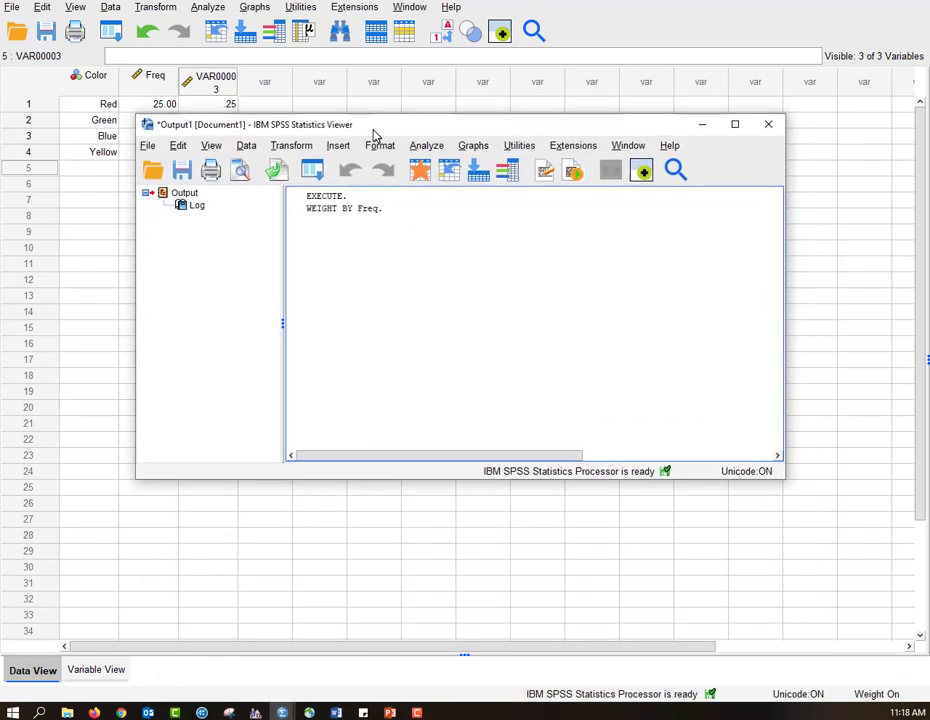
pyautogui.click(734, 124)
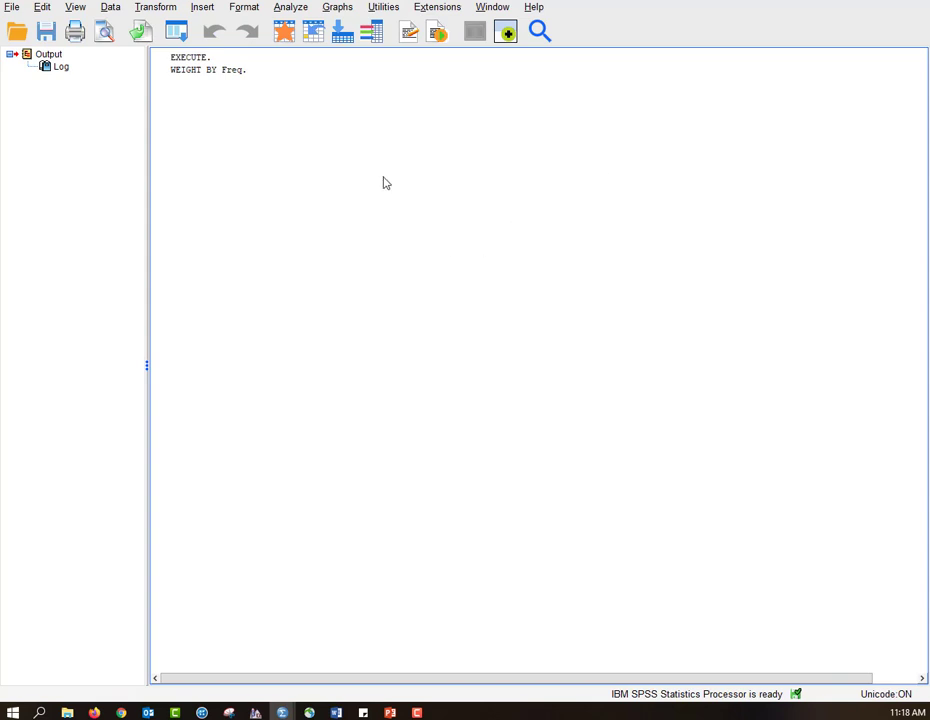
# - Start a one-sample nonparametric test with custom field assignments, removing VAR00003 so that only Color is a test field
pyautogui.click(288, 8)
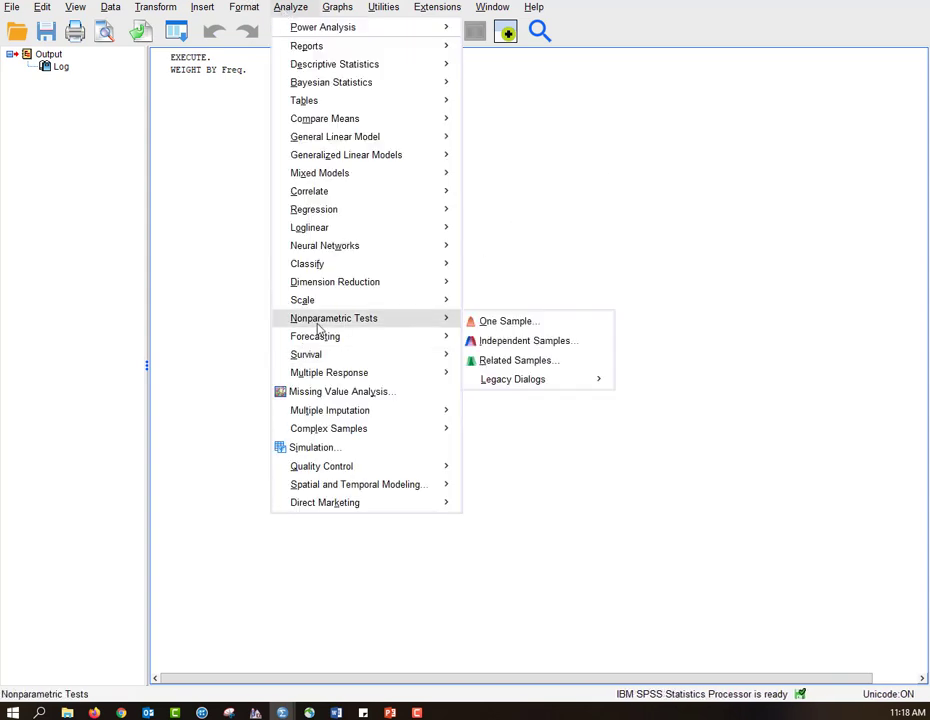
pyautogui.click(476, 321)
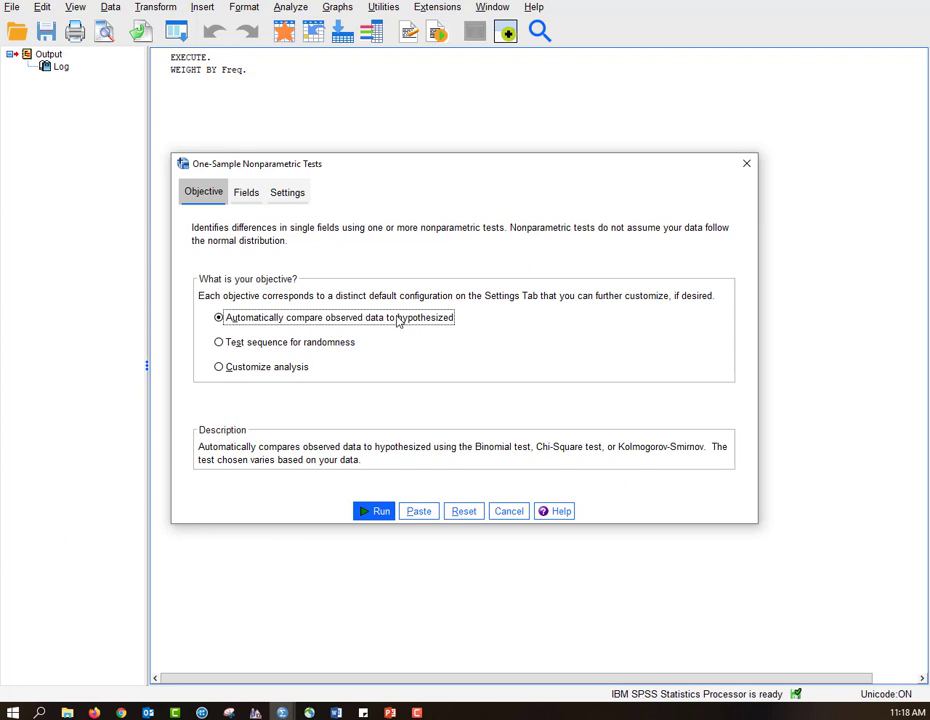
pyautogui.click(253, 194)
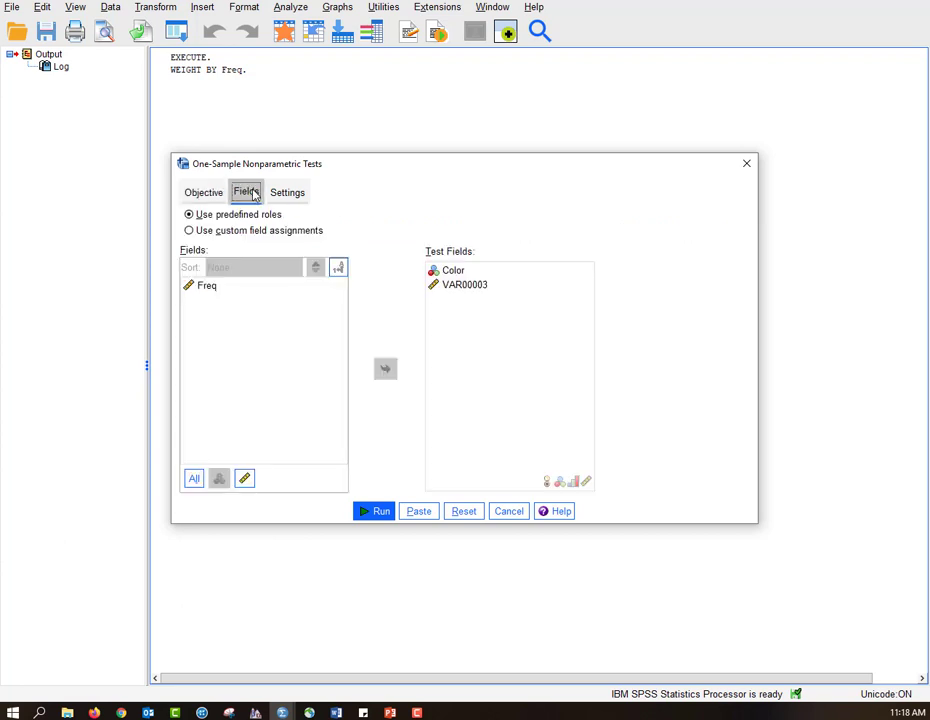
pyautogui.click(480, 287)
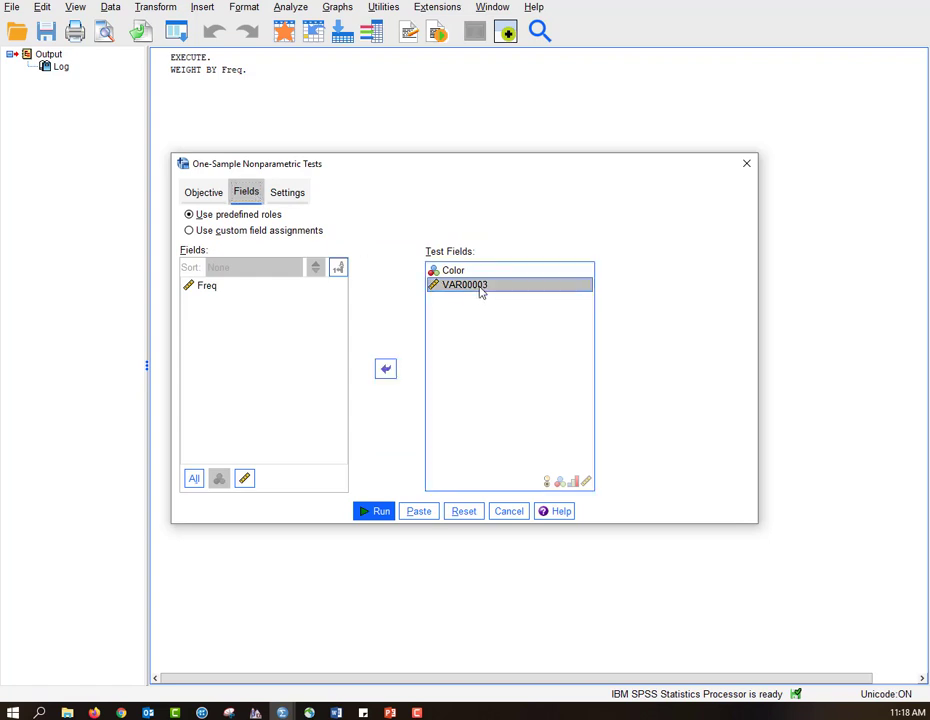
pyautogui.click(387, 370)
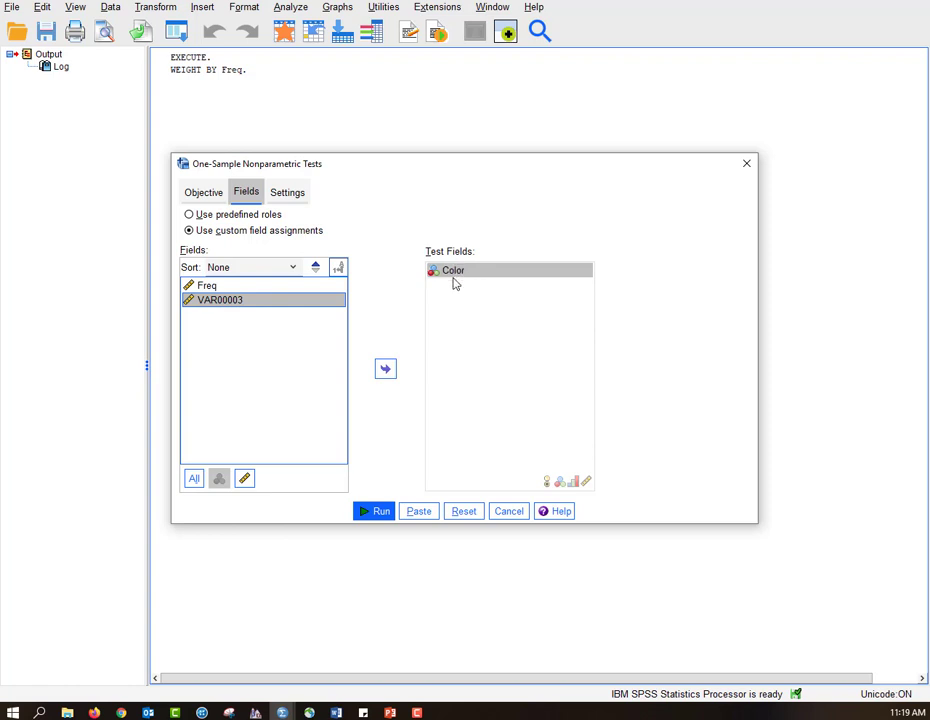
pyautogui.click(189, 230)
# - Customize the tests to use the Chi-Square test and set its options to customized expected probabilities
pyautogui.click(284, 192)
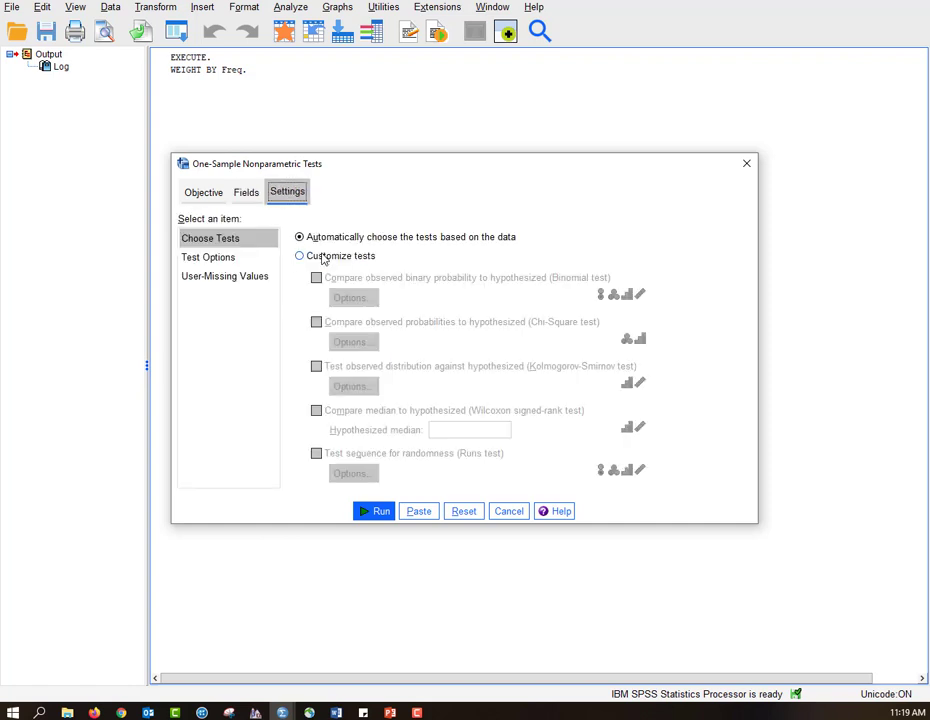
pyautogui.click(323, 258)
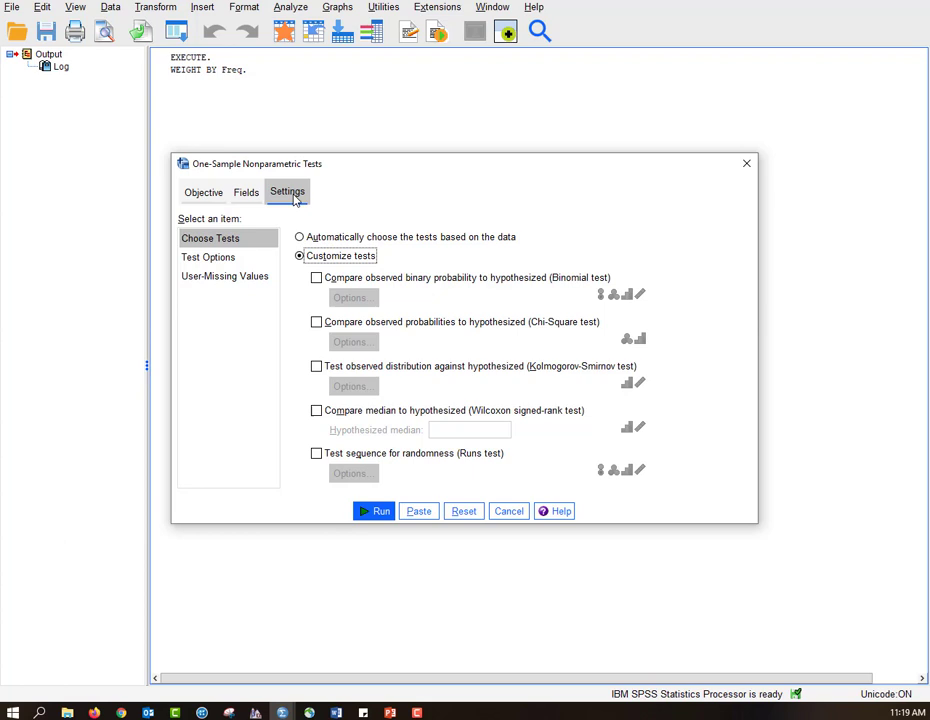
pyautogui.click(337, 324)
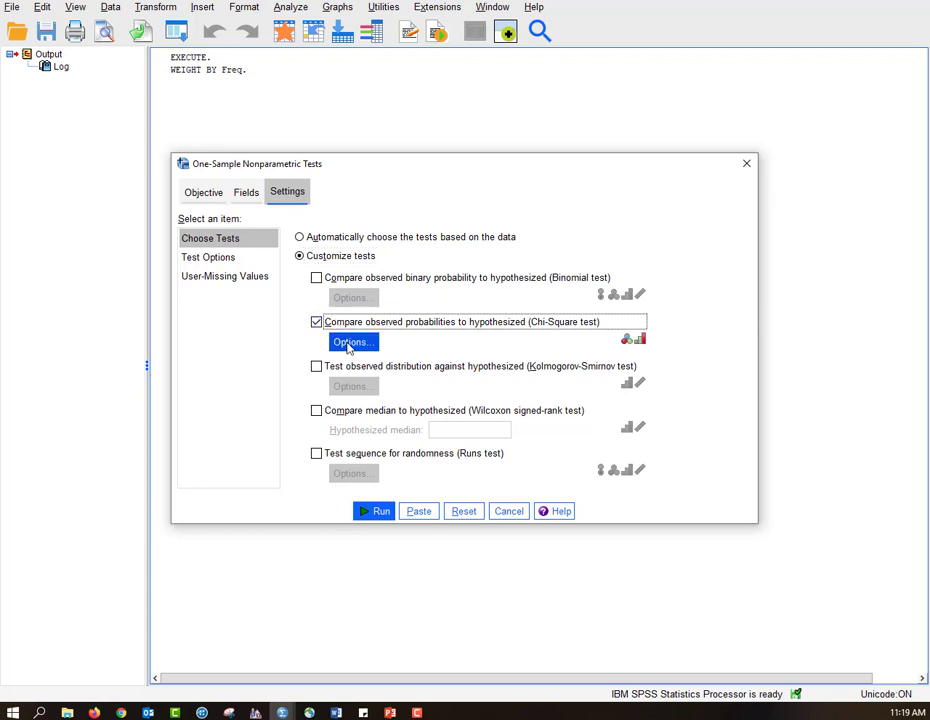
pyautogui.click(349, 343)
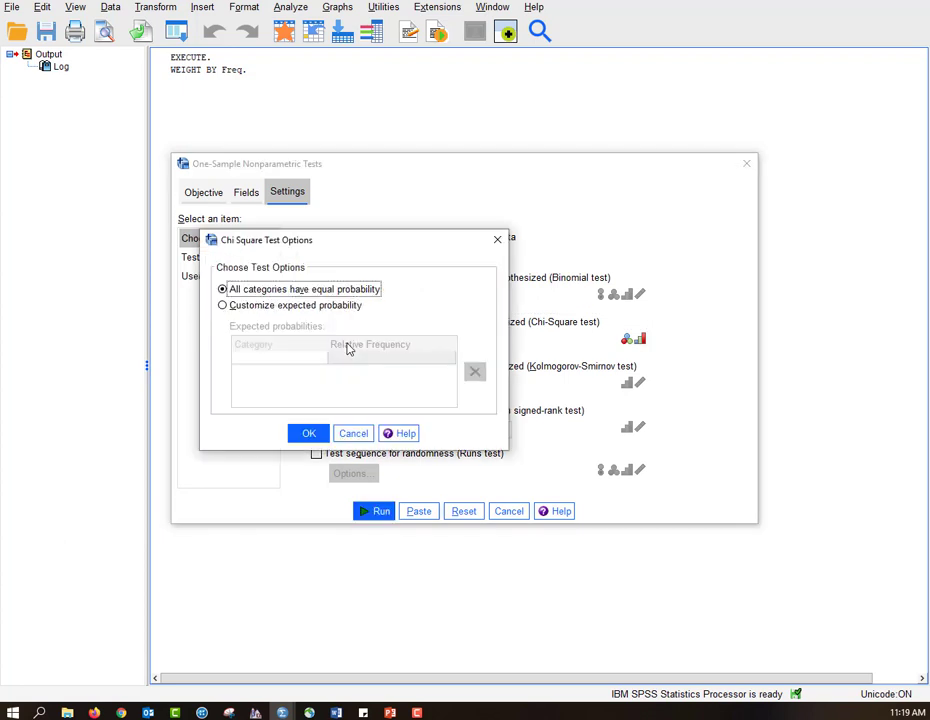
pyautogui.click(308, 306)
# - Enter categories 1 and 2 in the expected probabilities, each with a relative frequency of .25
pyautogui.click(287, 360)
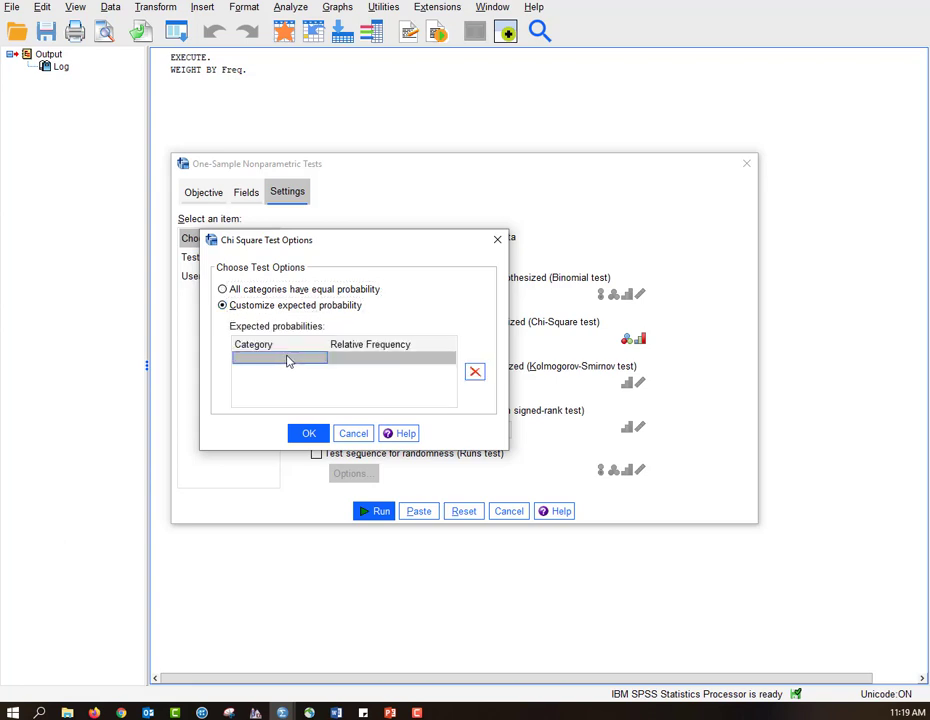
pyautogui.write('1')
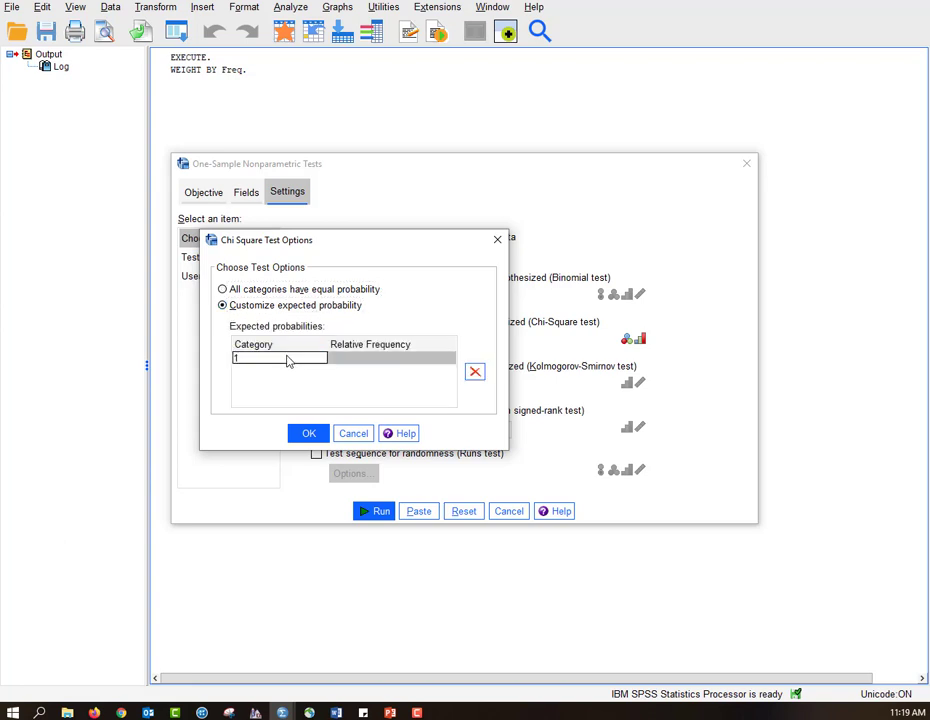
pyautogui.click(341, 364)
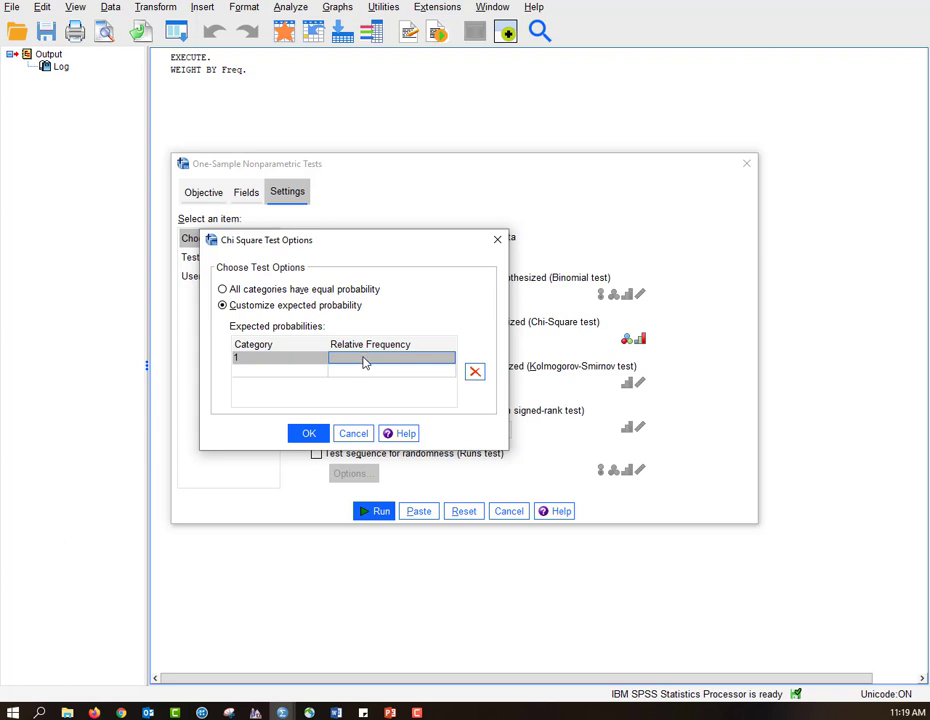
pyautogui.write('25')
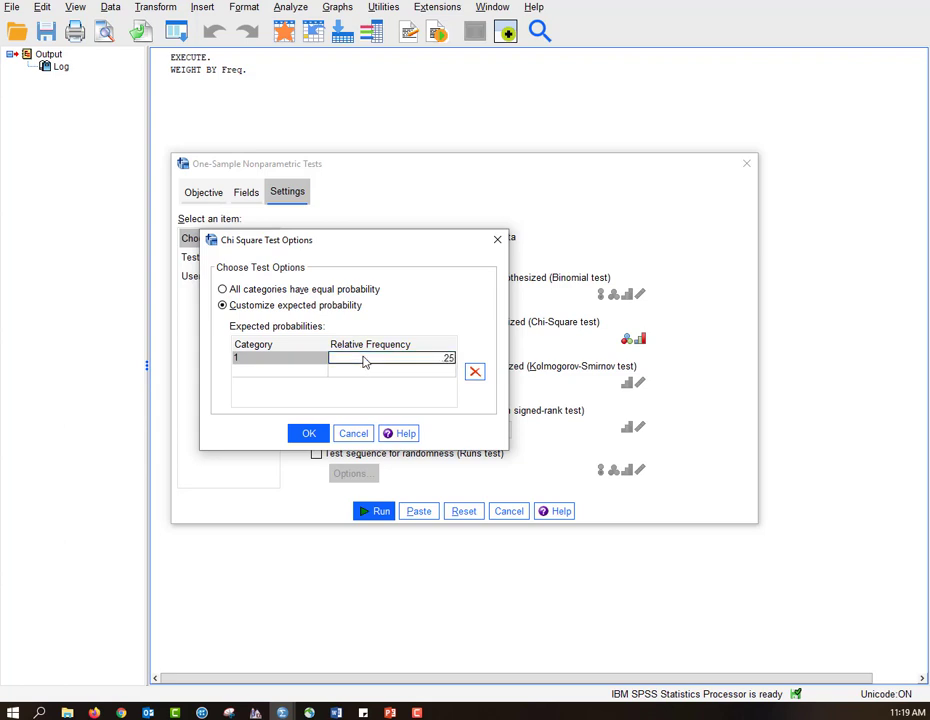
pyautogui.click(304, 371)
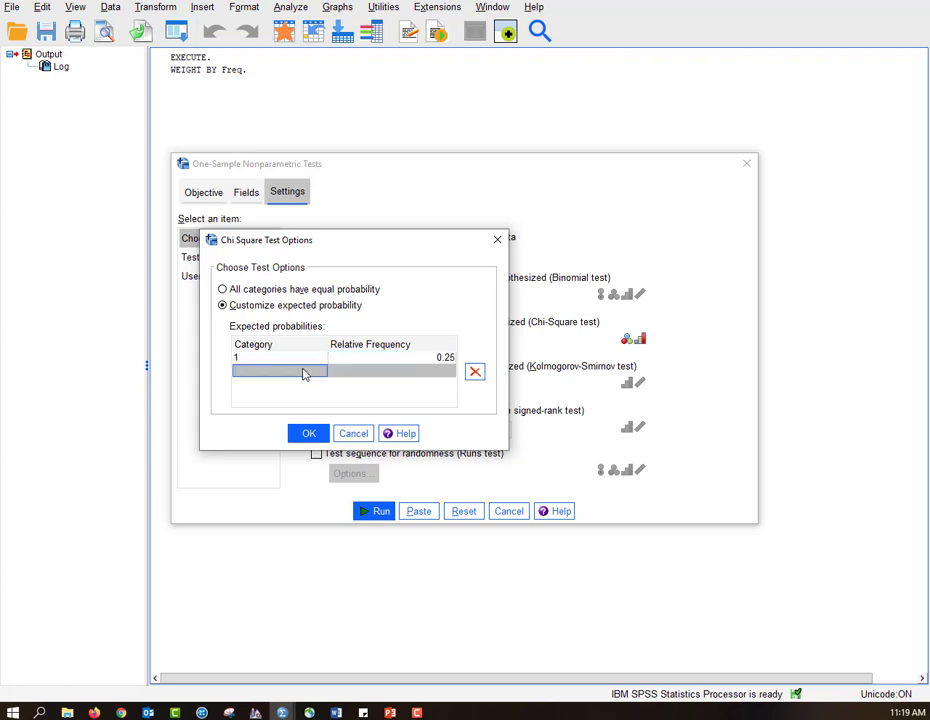
pyautogui.write('2')
pyautogui.click(449, 373)
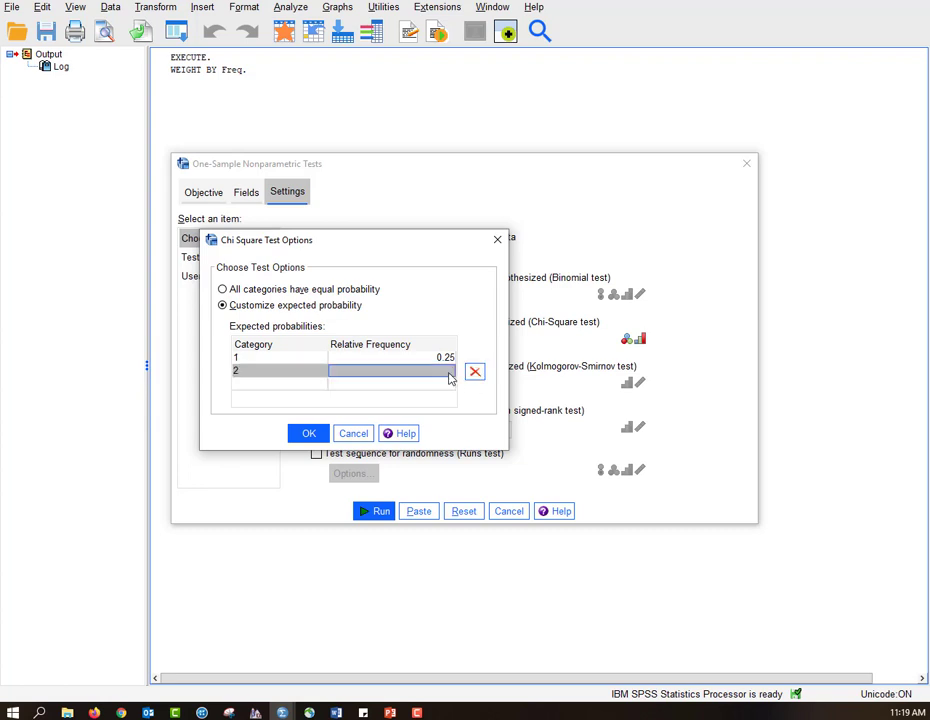
pyautogui.write('2')
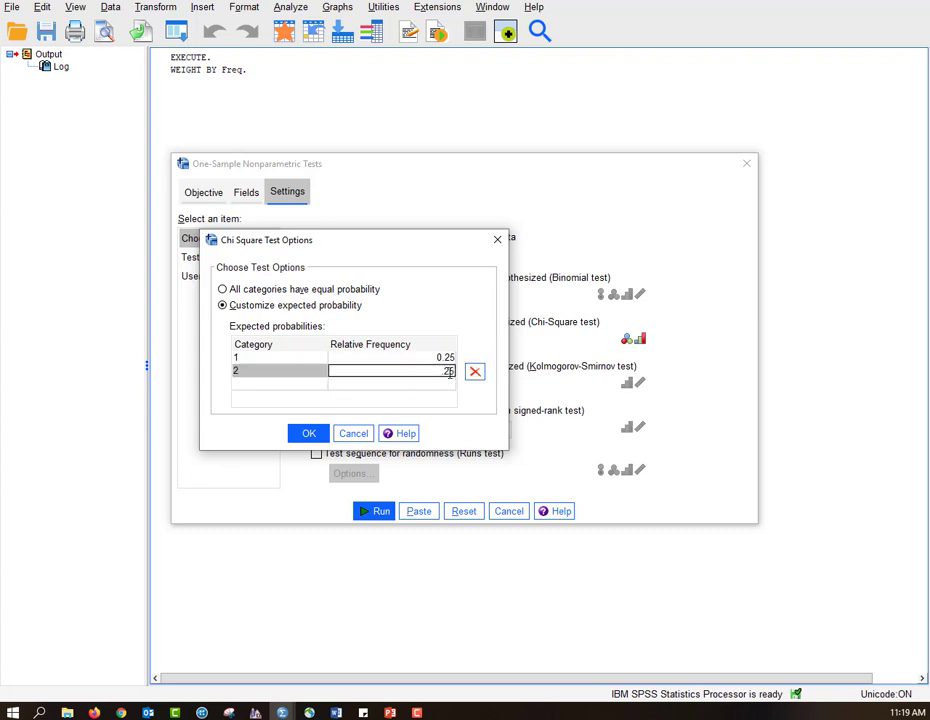
pyautogui.write('5')
# - Add categories 3 and 4 with a relative frequency of .25 each, accept the options and run the test
pyautogui.click(262, 388)
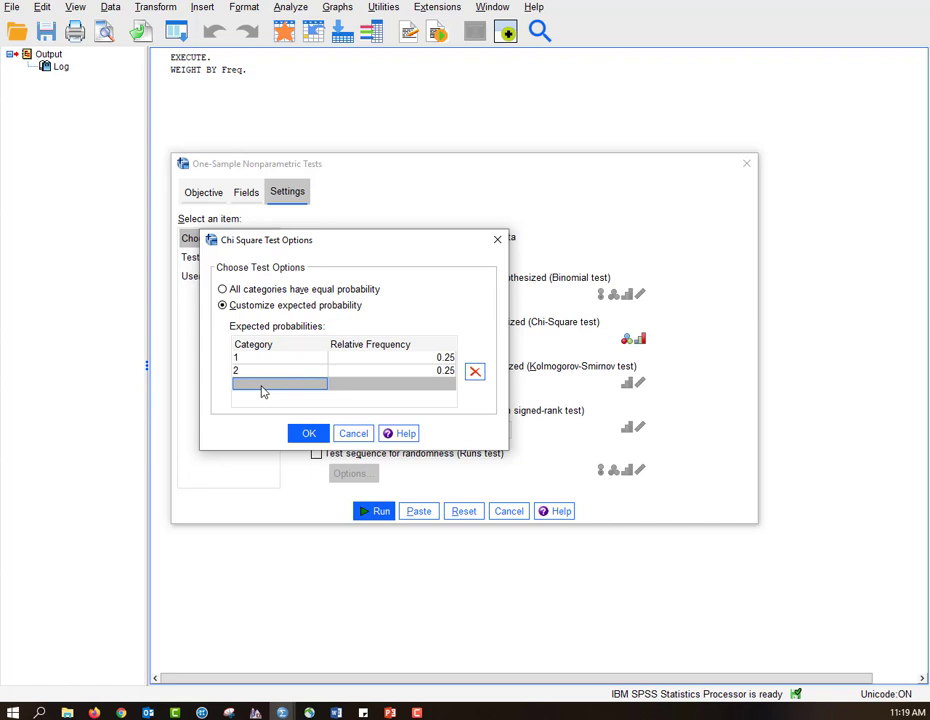
pyautogui.write('3')
pyautogui.click(416, 390)
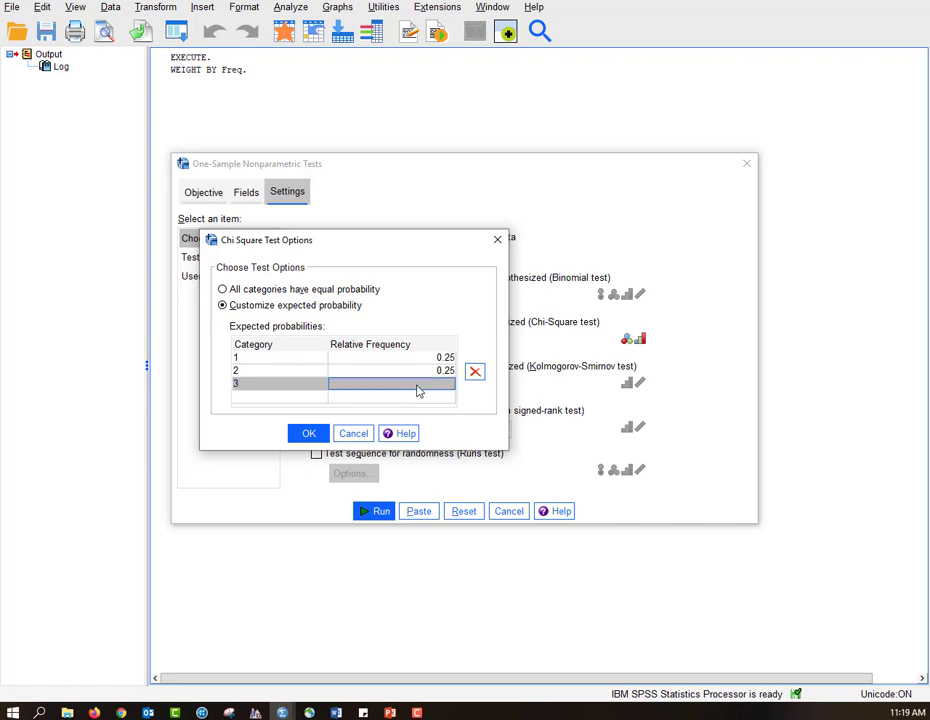
pyautogui.click(418, 391)
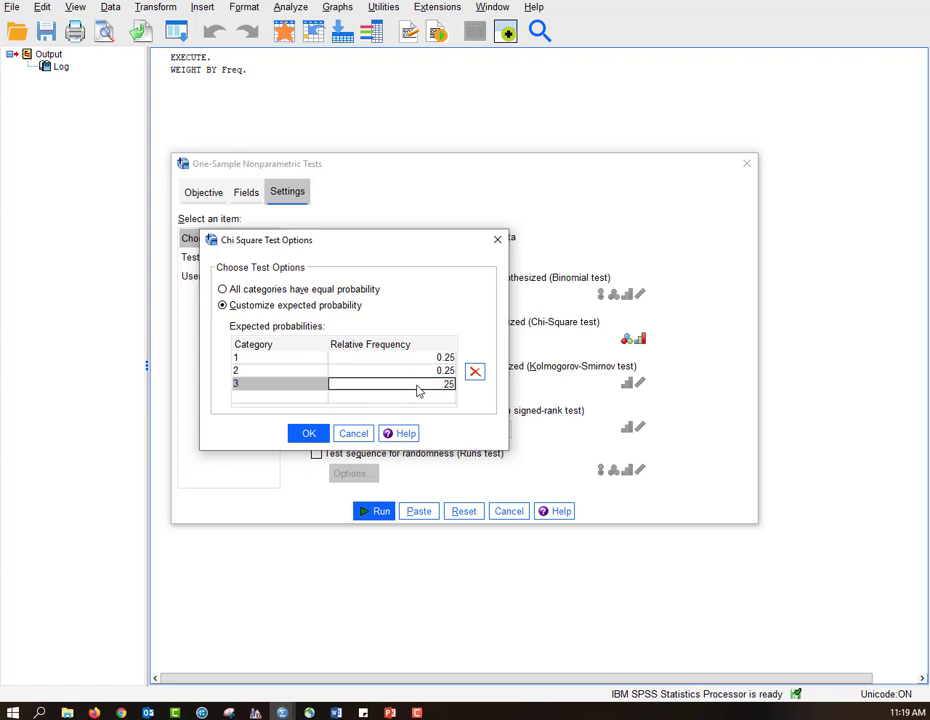
pyautogui.write('.25')
pyautogui.click(258, 401)
pyautogui.write('4')
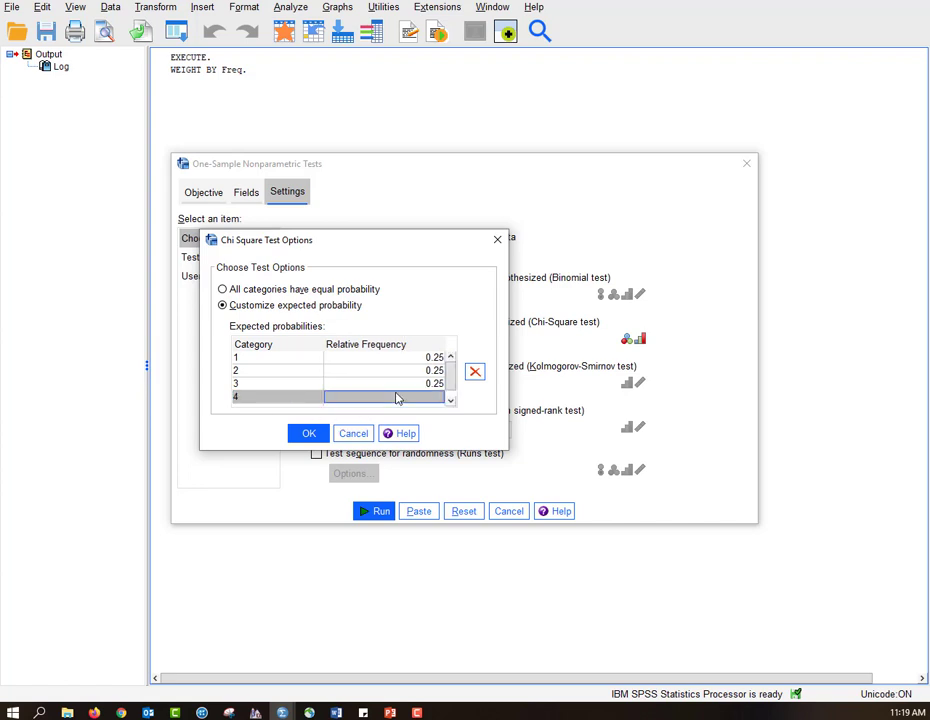
pyautogui.write('2')
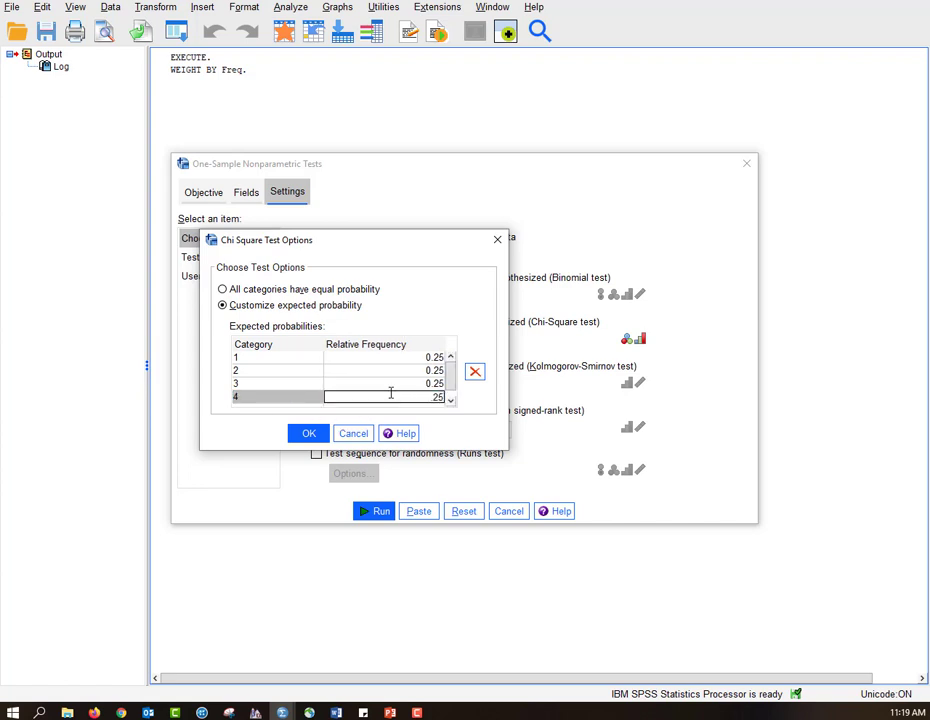
pyautogui.write('5')
pyautogui.click(309, 433)
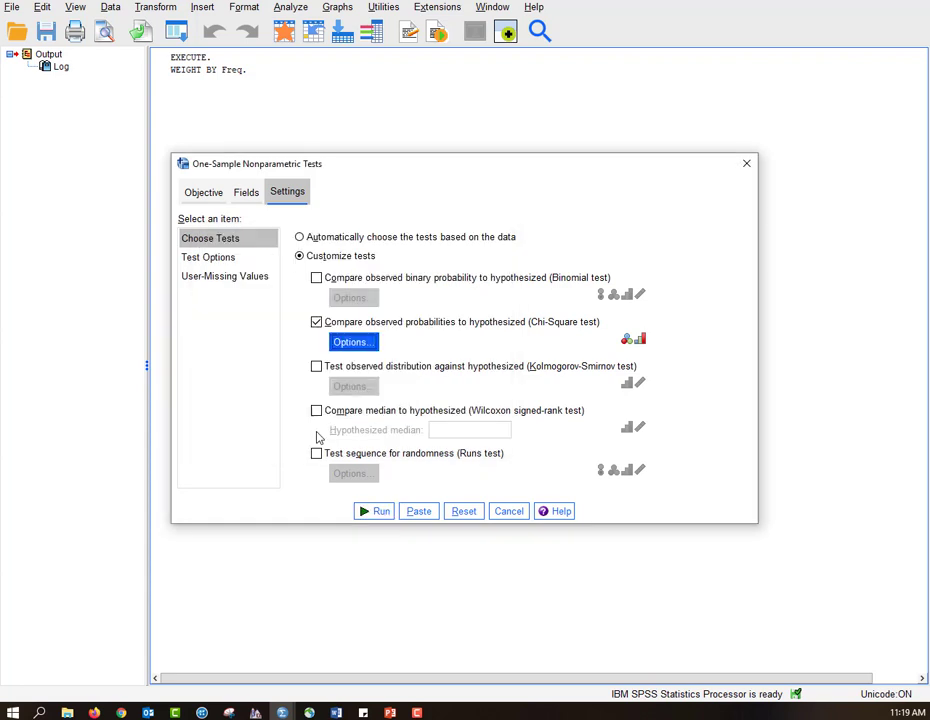
pyautogui.click(384, 511)
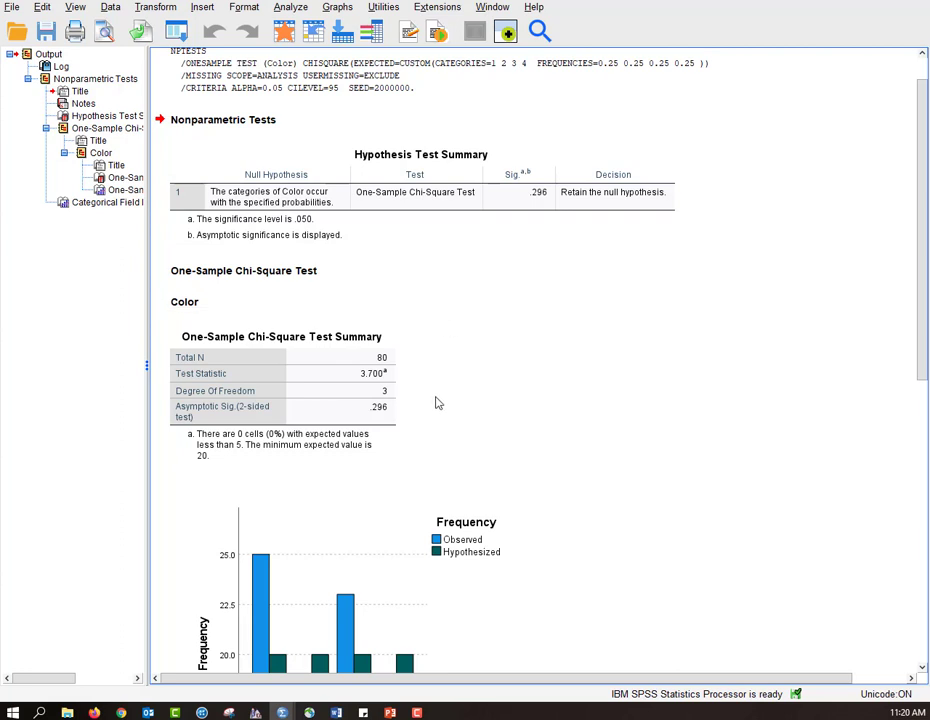
# - Check the color frequencies in the data sheet against the test output and return to the output viewer
pyautogui.scroll(1, 437, 403)
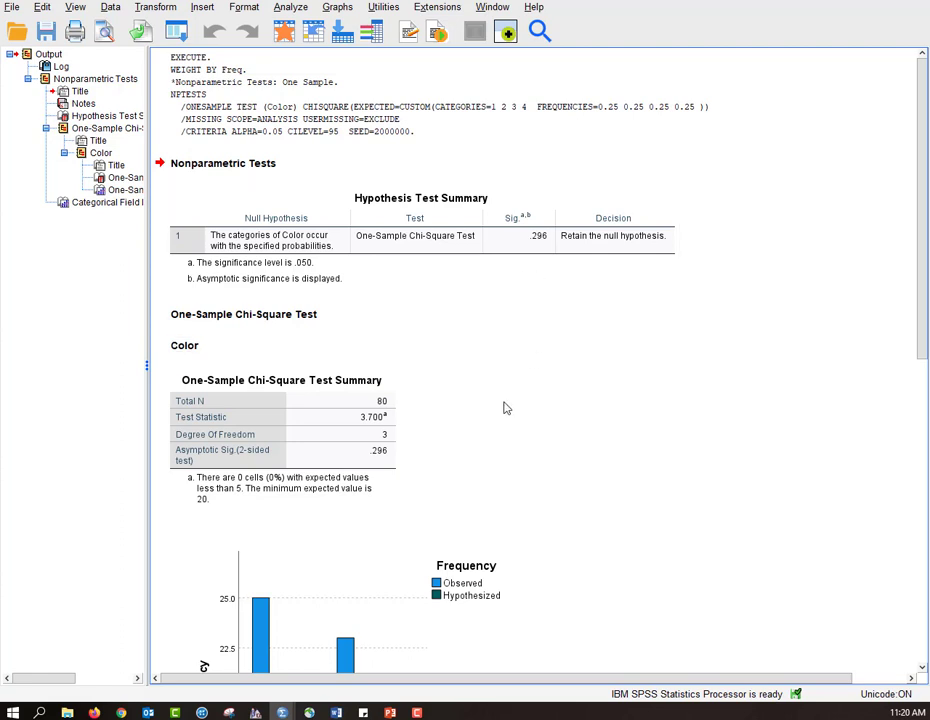
pyautogui.click(176, 31)
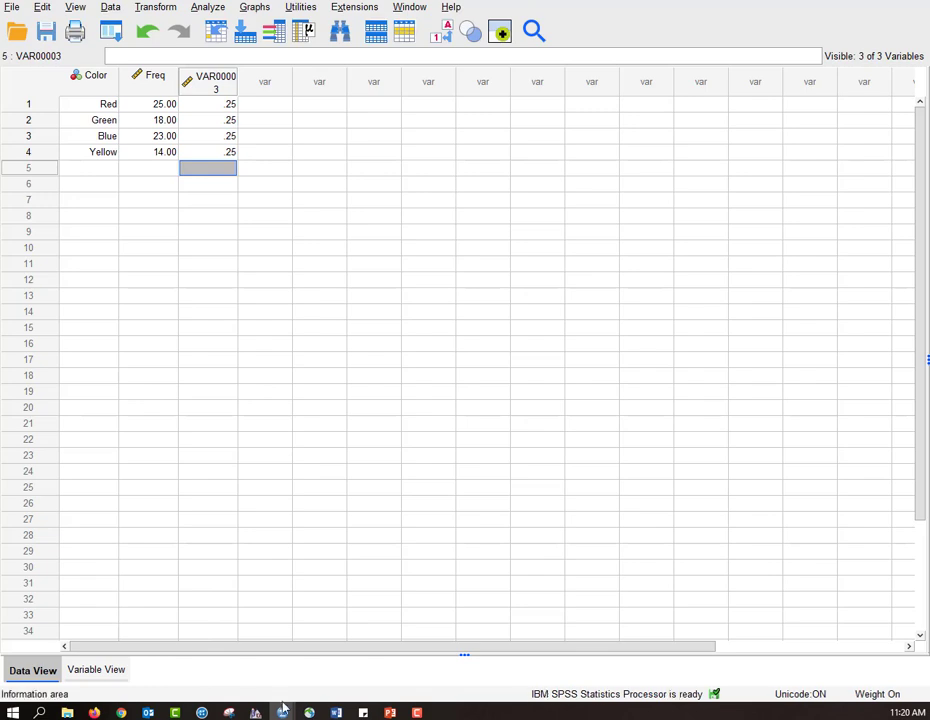
pyautogui.moveTo(283, 708)
pyautogui.click(322, 670)
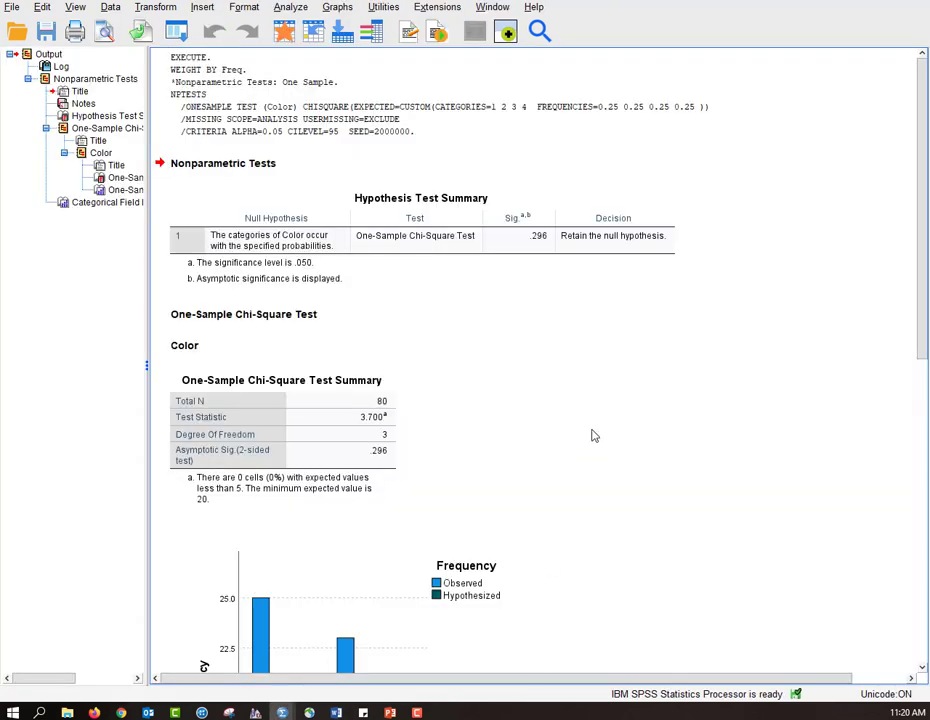
# - Examine the hypothesis test summary, the one-sample chi-square summary and the observed and hypothesized frequency charts for Color
pyautogui.click(604, 264)
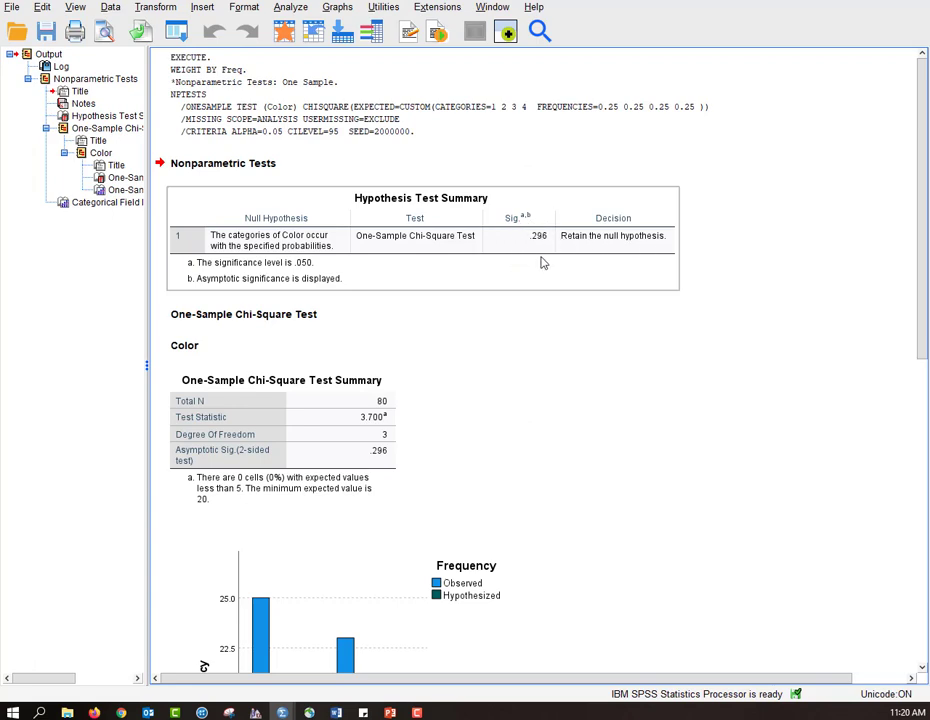
pyautogui.scroll(-4, 546, 401)
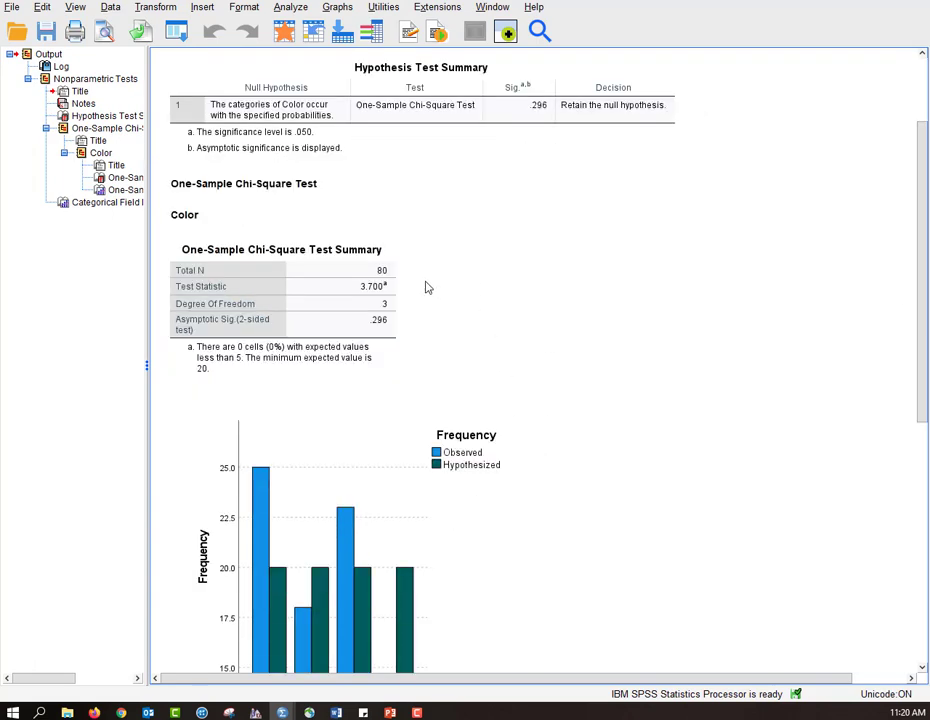
pyautogui.click(396, 279)
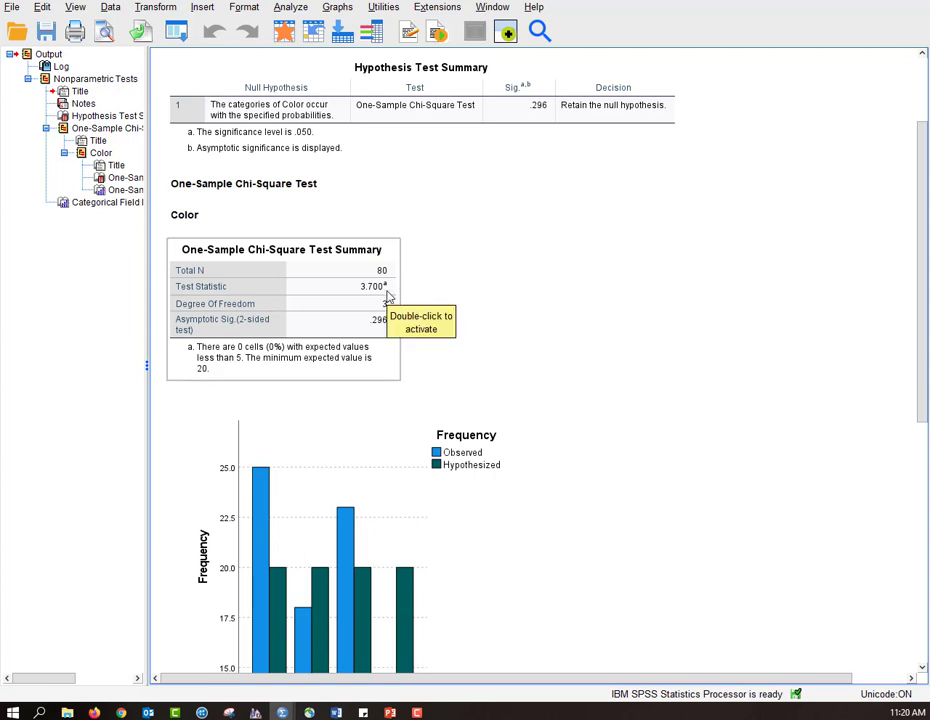
pyautogui.click(596, 283)
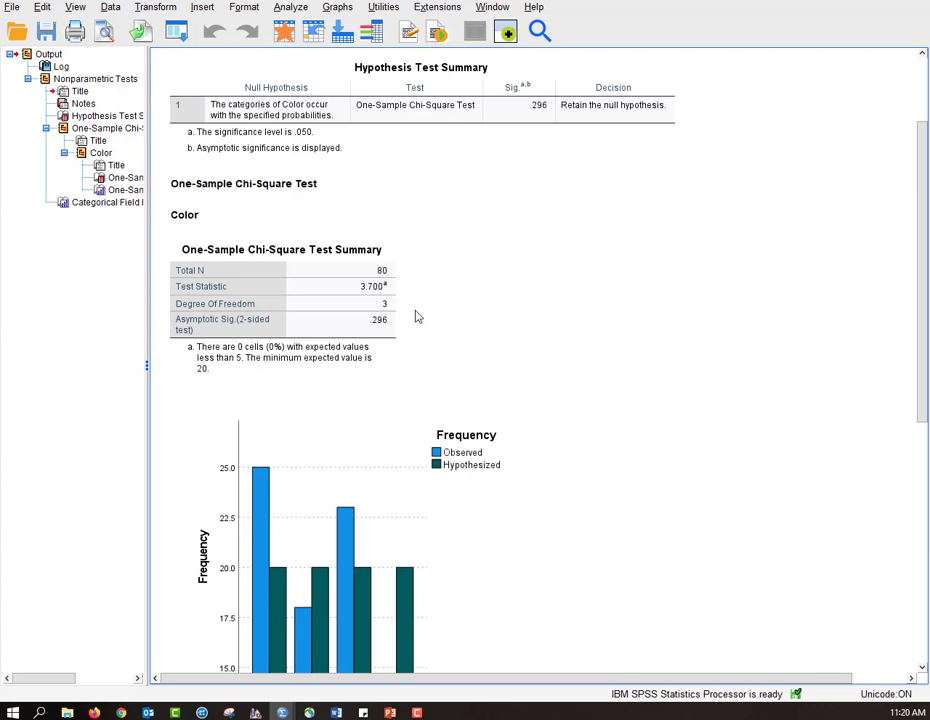
pyautogui.scroll(-3, 417, 326)
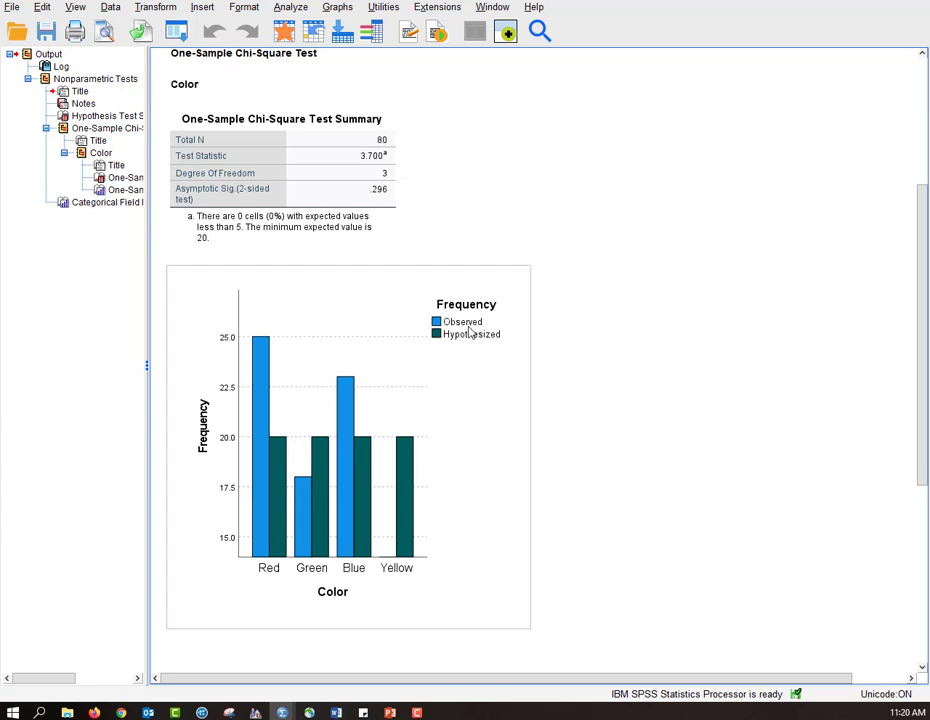
pyautogui.scroll(-4, 594, 374)
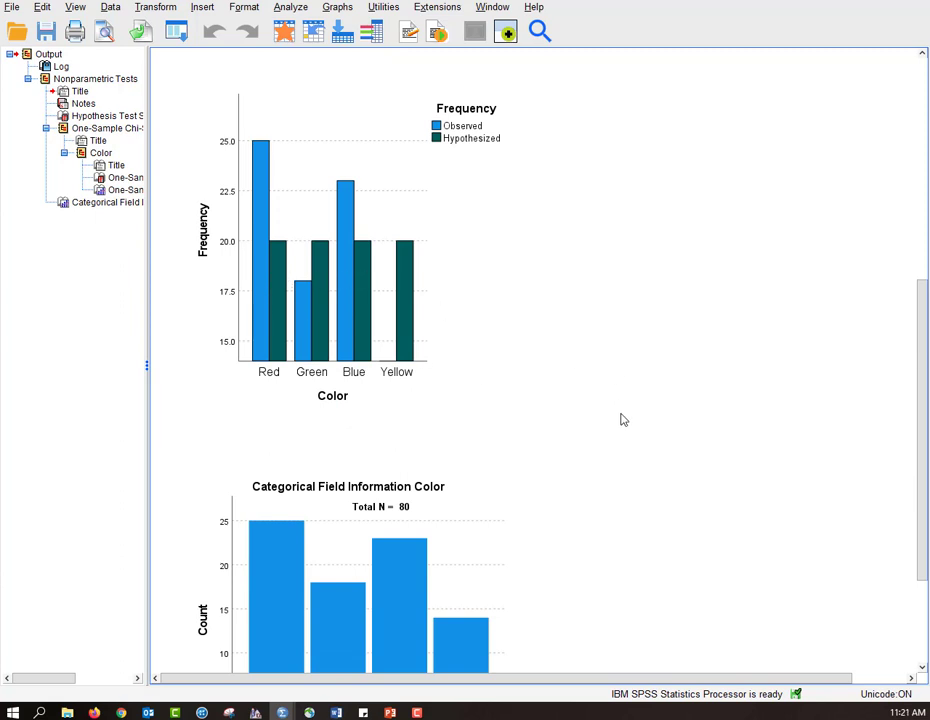
pyautogui.scroll(-3, 621, 419)
pyautogui.scroll(-1, 620, 421)
pyautogui.scroll(3, 620, 421)
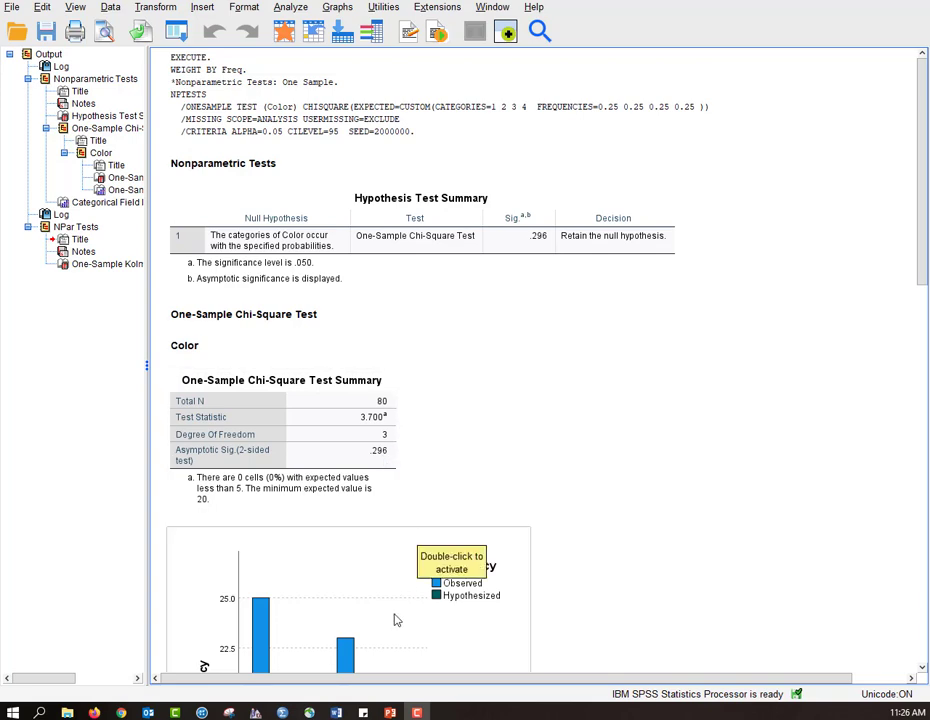
# - Switch to PowerPoint and review the APA write-up slide of the color-preference result
pyautogui.click(390, 712)
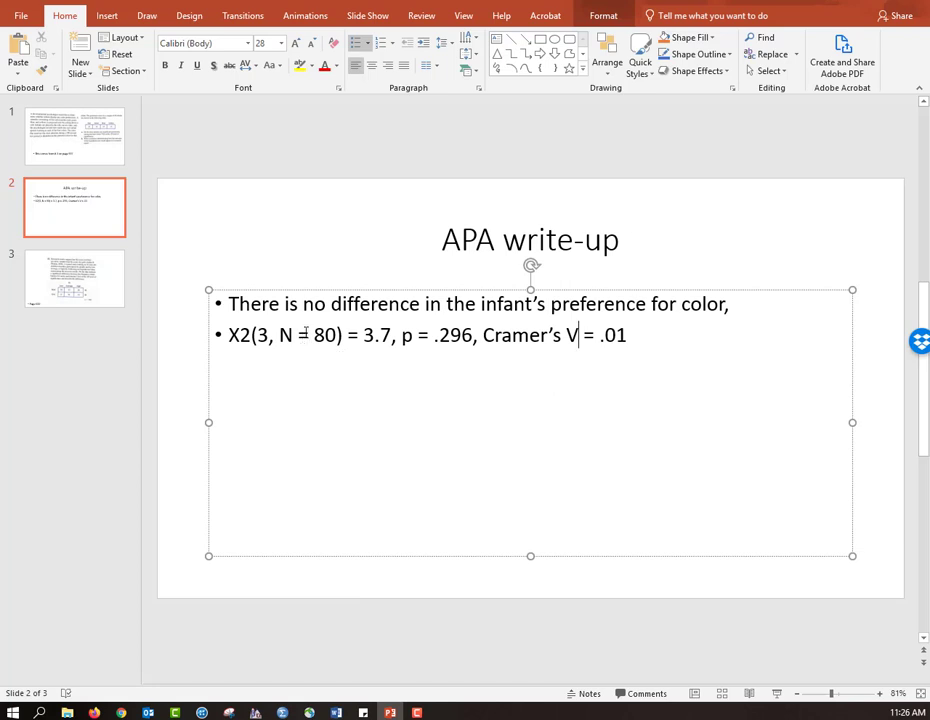
pyautogui.click(843, 253)
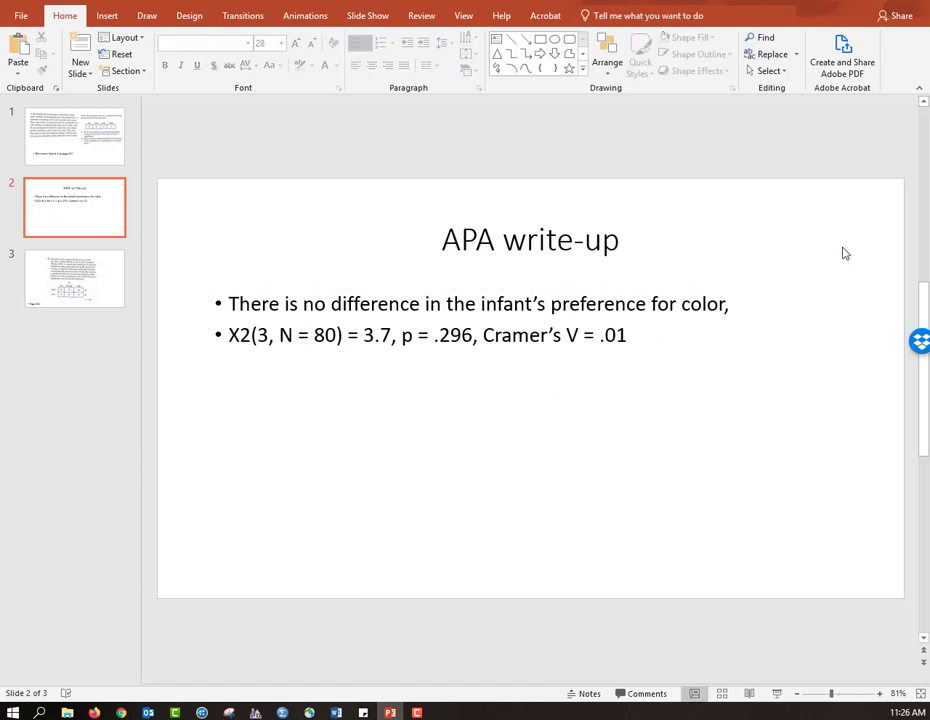
# - Format the 2 after the X in the APA write-up's statistics line as superscript
pyautogui.click(250, 335)
pyautogui.moveTo(250, 335); pyautogui.dragTo(241, 335)
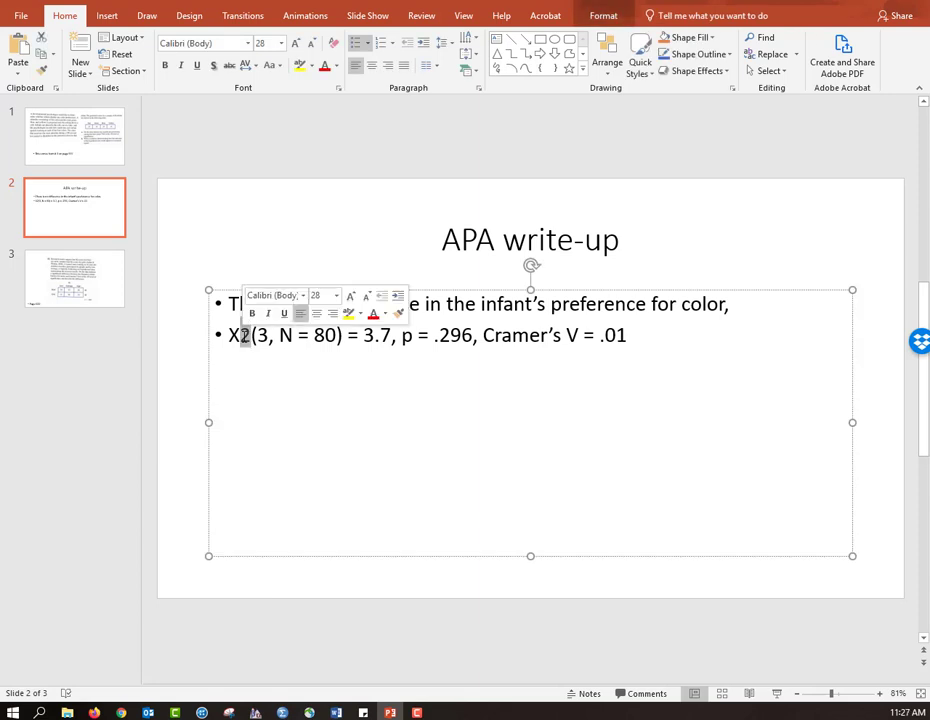
pyautogui.hotkey('ctrl', 'shift', '=')
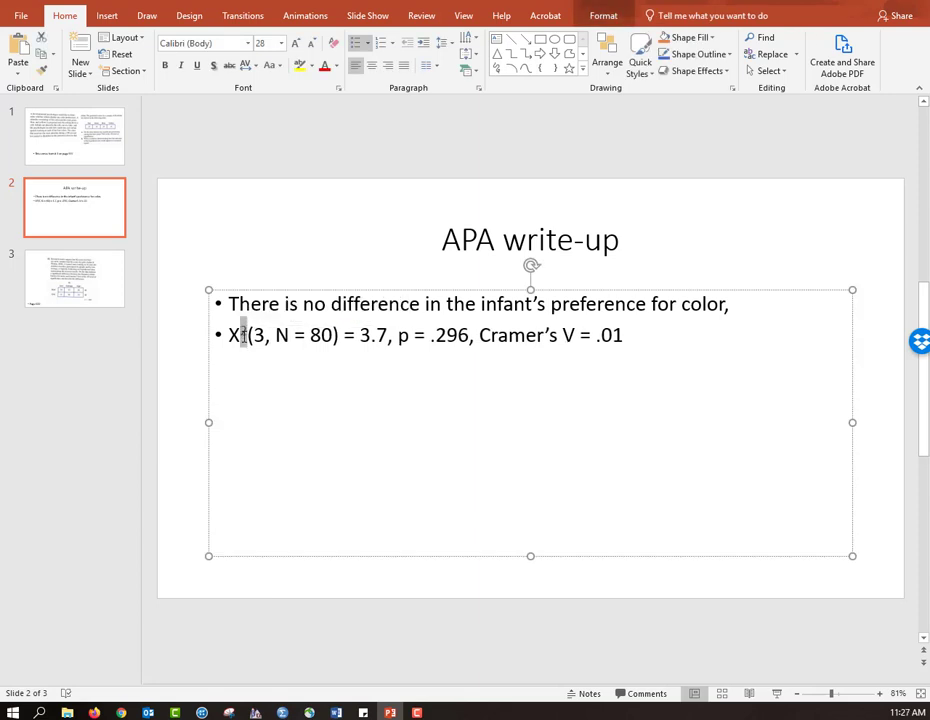
pyautogui.click(696, 347)
pyautogui.click(585, 569)
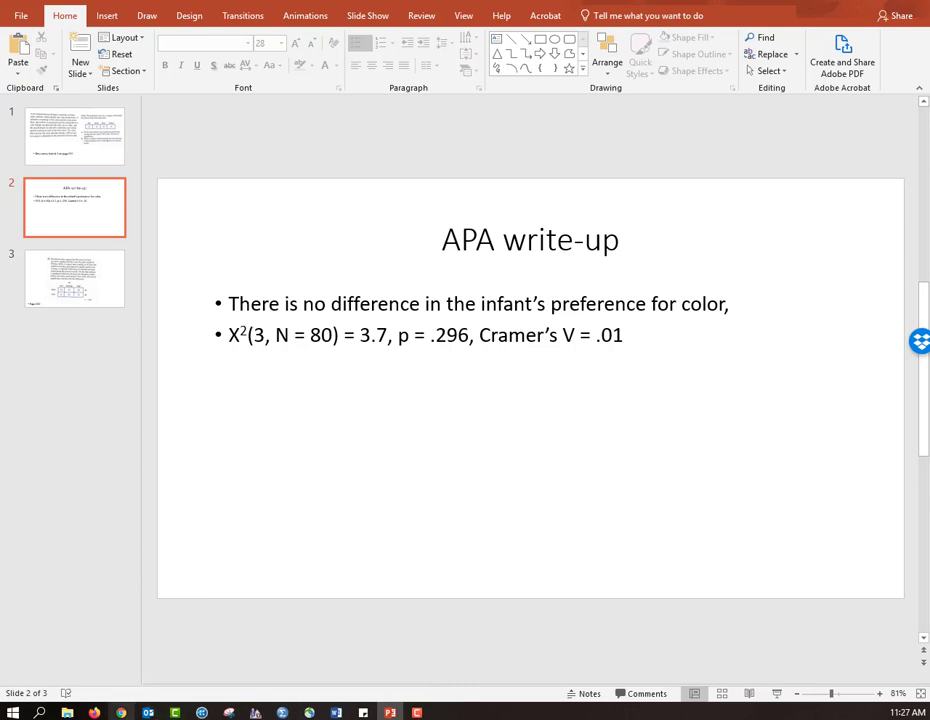
# - Switch to the effect size calculator in Chrome, calculate the effect size for chi-square 3.7 and sample size 80, and return to PowerPoint
pyautogui.moveTo(283, 713)
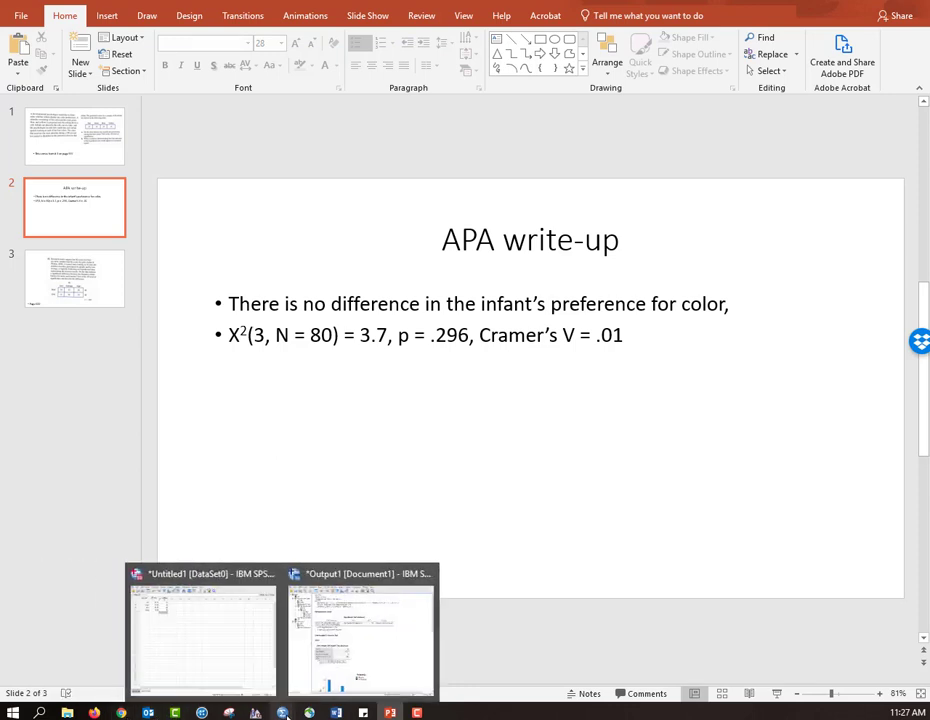
pyautogui.click(120, 713)
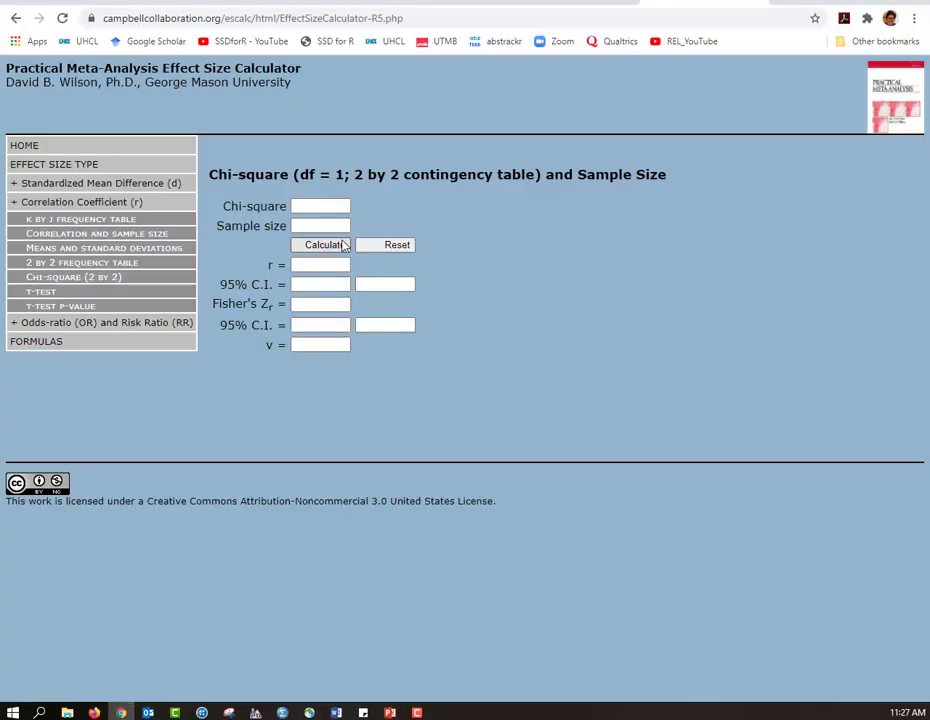
pyautogui.click(336, 205)
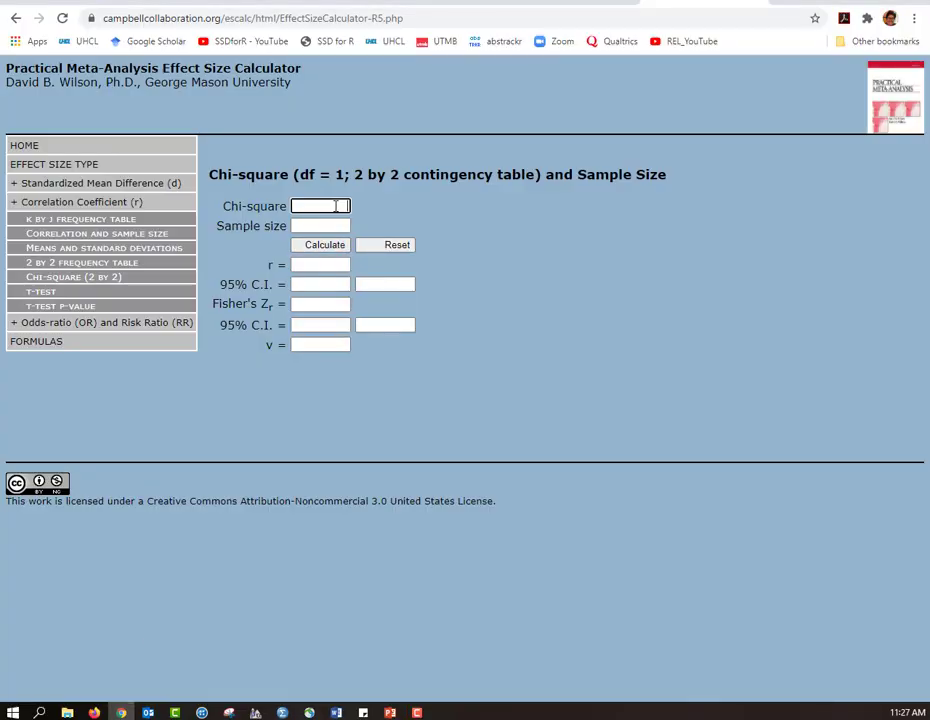
pyautogui.write('3.7')
pyautogui.doubleClick(316, 221)
pyautogui.click(311, 228)
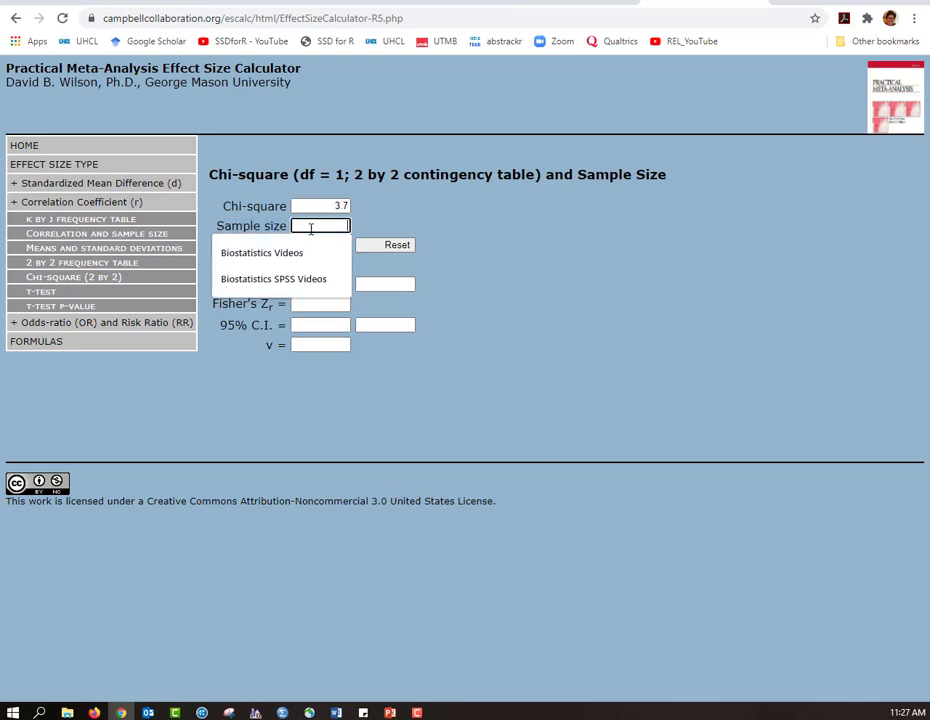
pyautogui.write('80')
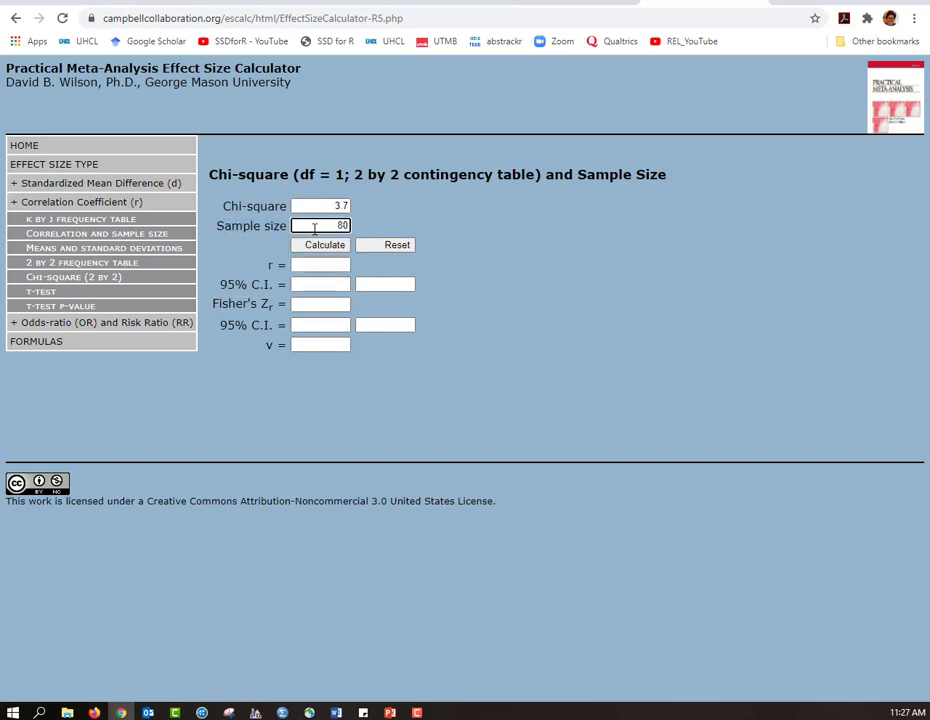
pyautogui.click(408, 394)
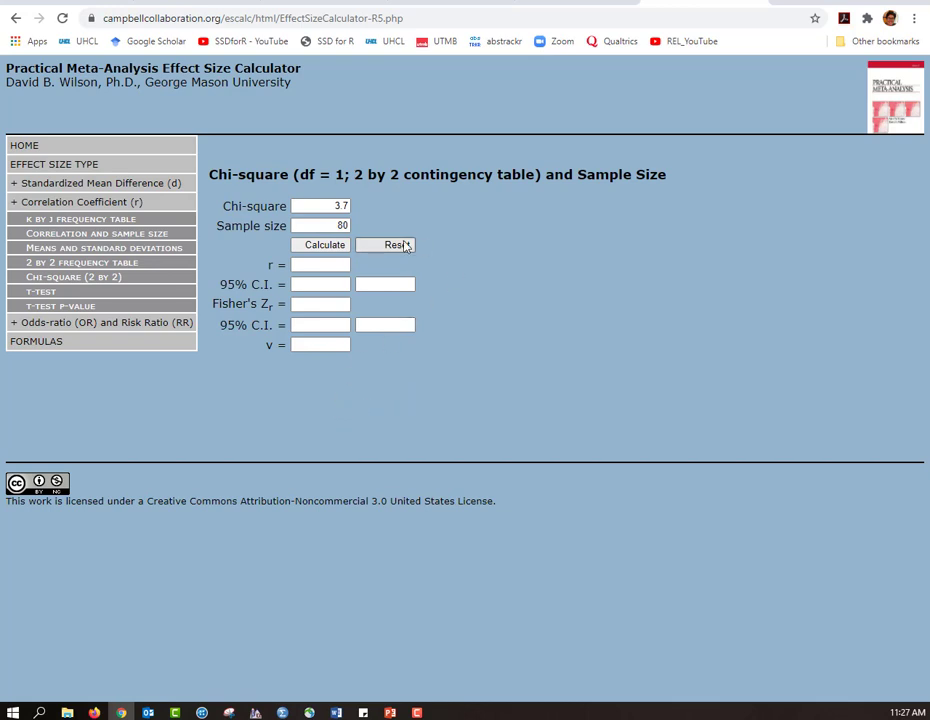
pyautogui.click(346, 248)
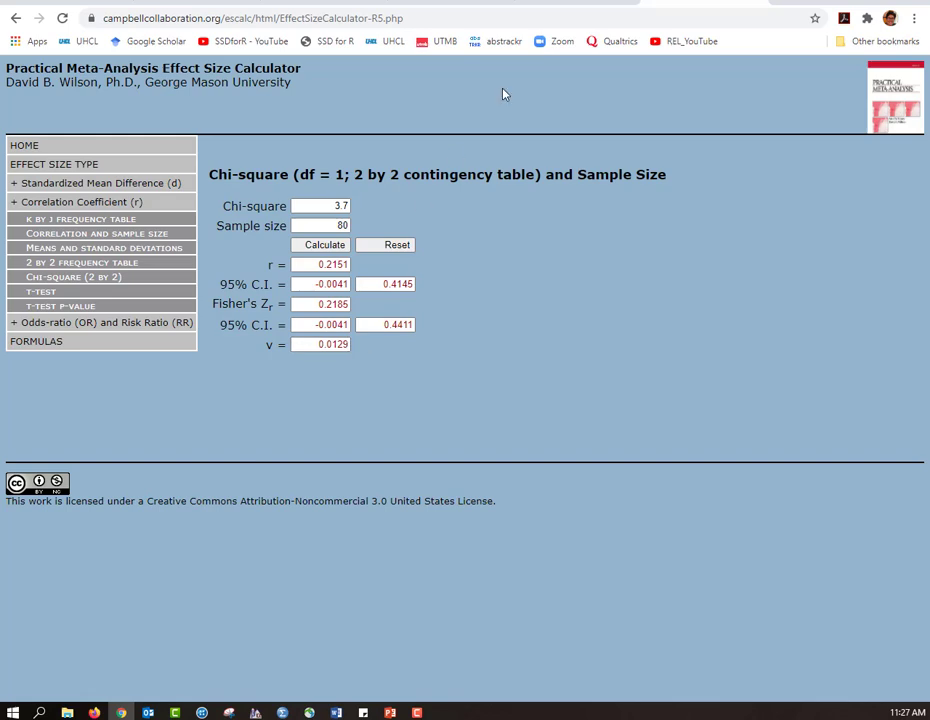
pyautogui.click(390, 710)
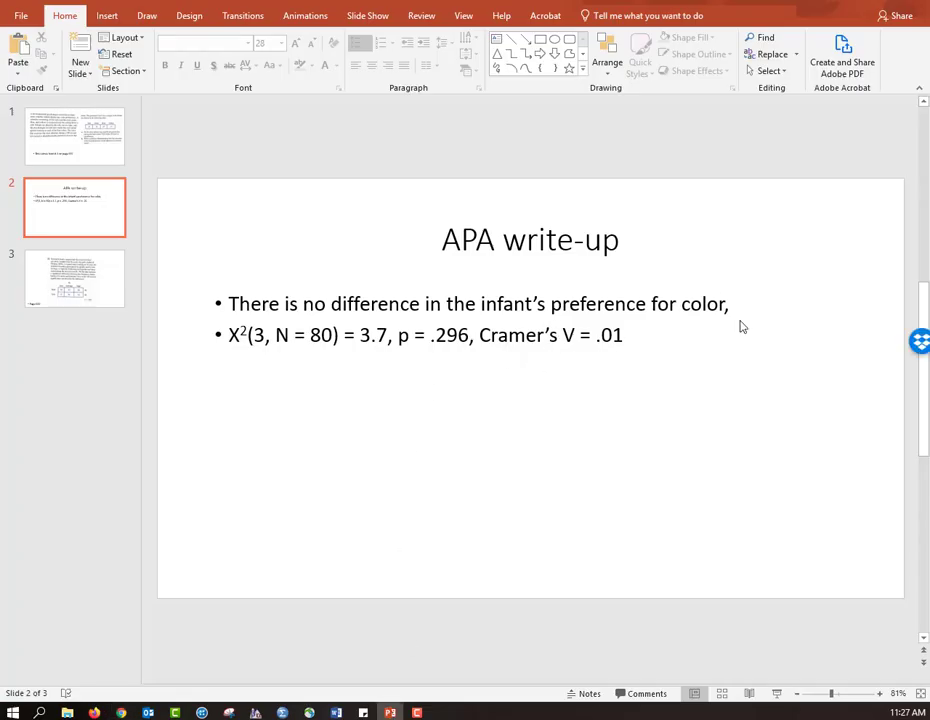
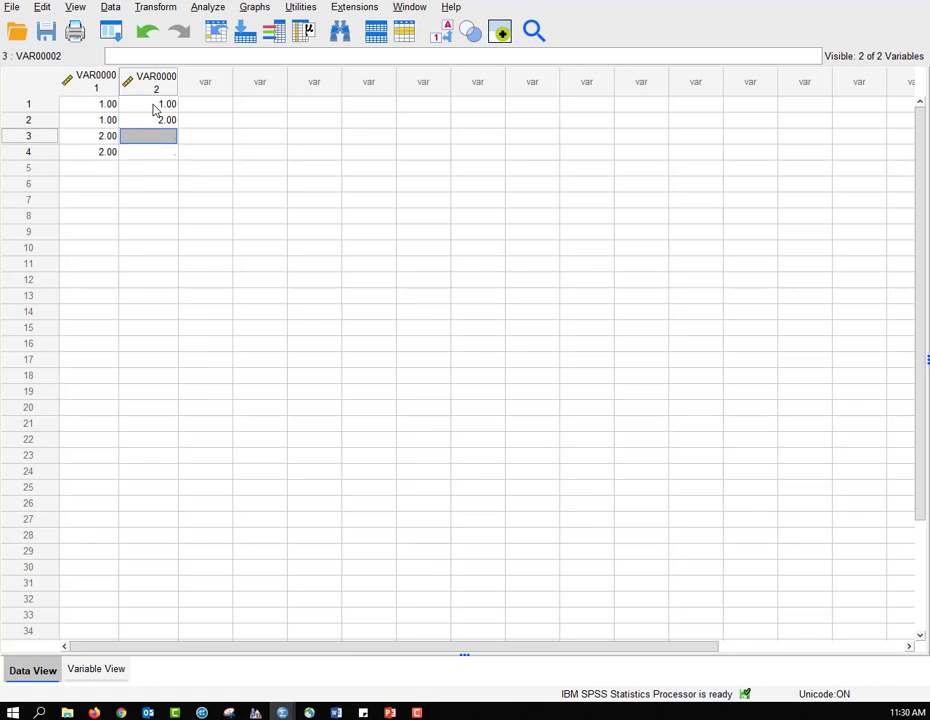
# - Enter 1 and 2 for the second variable in cases 3 and 4
pyautogui.write('1')
pyautogui.press('Return')
pyautogui.write('2')
pyautogui.press('Return')
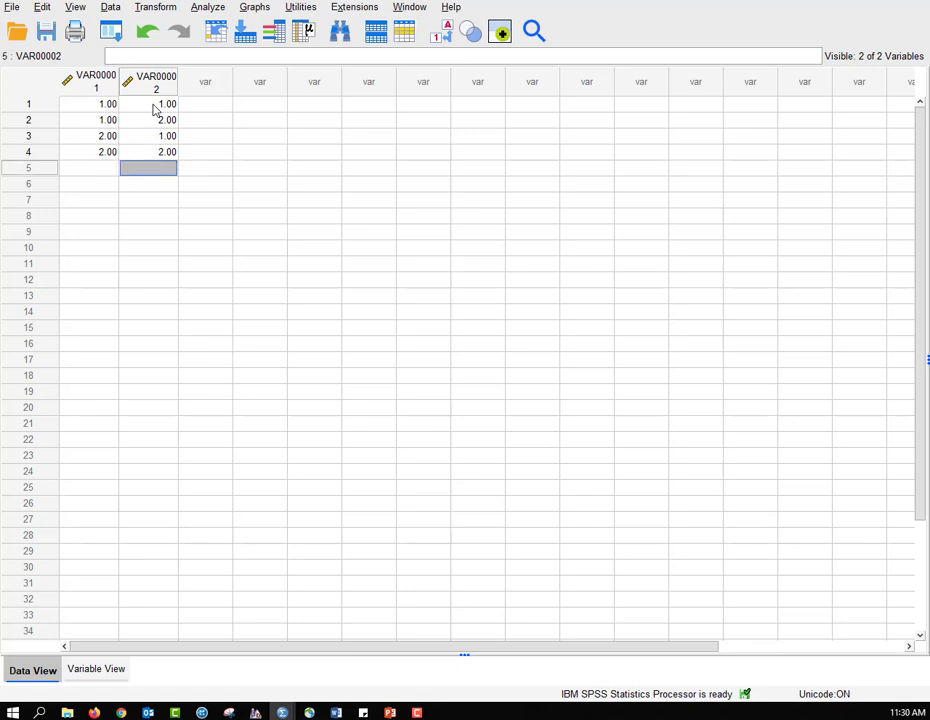
# - Add cases 5 and 6 with 3 for the first variable and 1 and 2 for the second variable
pyautogui.press('Left')
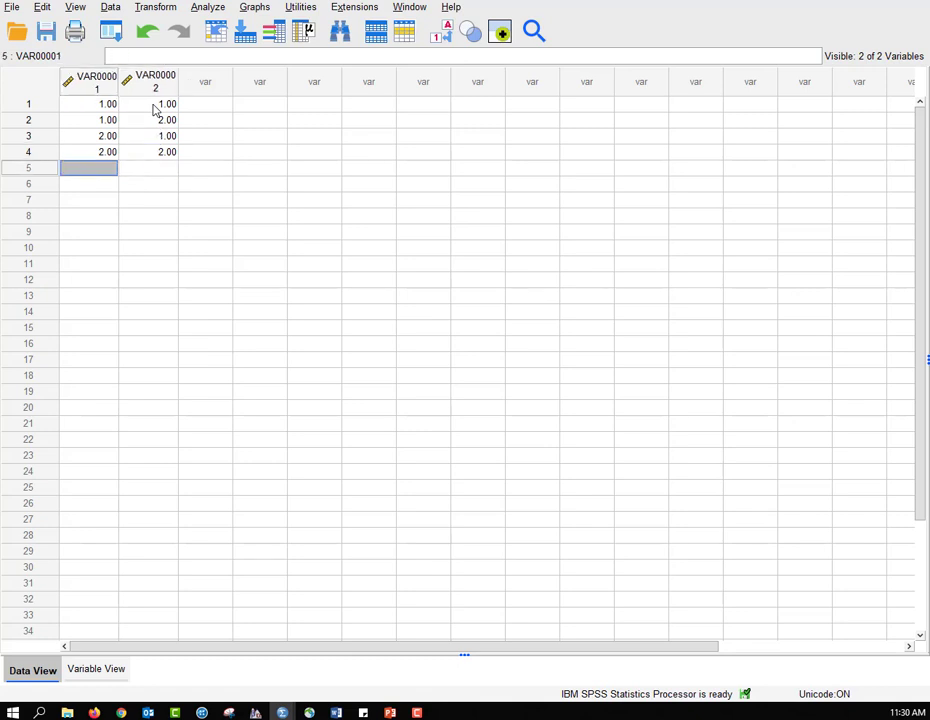
pyautogui.write('3')
pyautogui.press('Return')
pyautogui.write('3')
pyautogui.press('Return')
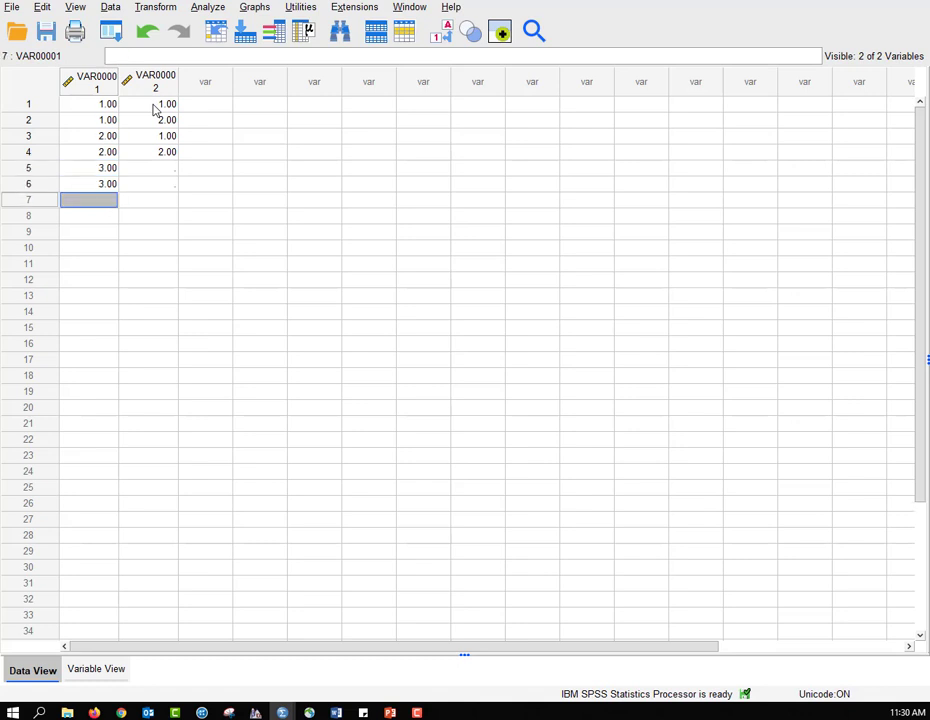
pyautogui.press('Right')
pyautogui.press('Up')
pyautogui.press('Up')
pyautogui.write('1')
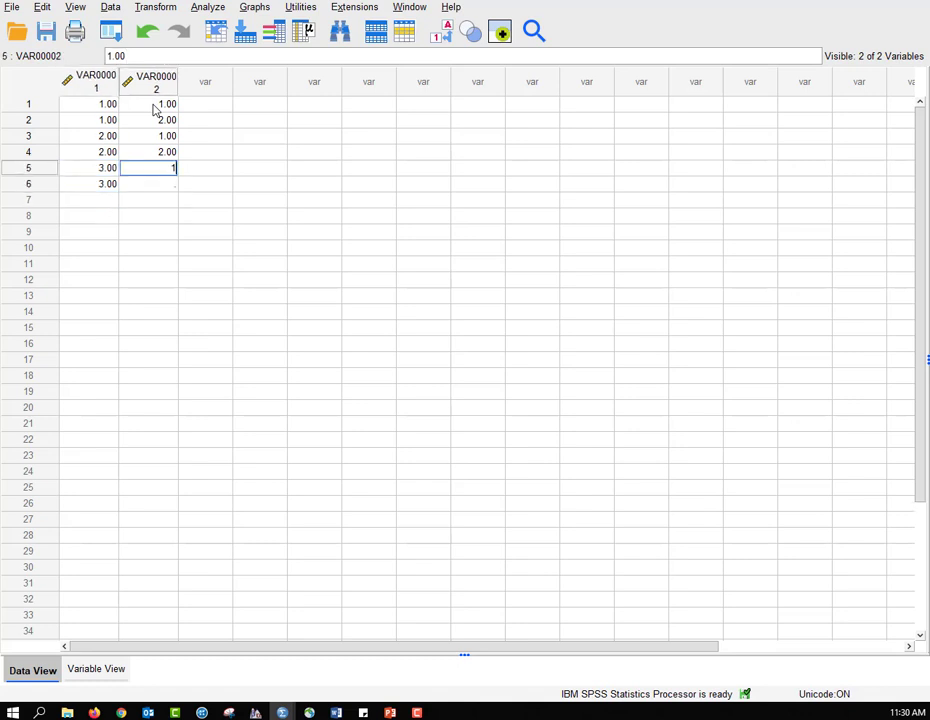
pyautogui.press('Return')
pyautogui.write('2')
pyautogui.press('Return')
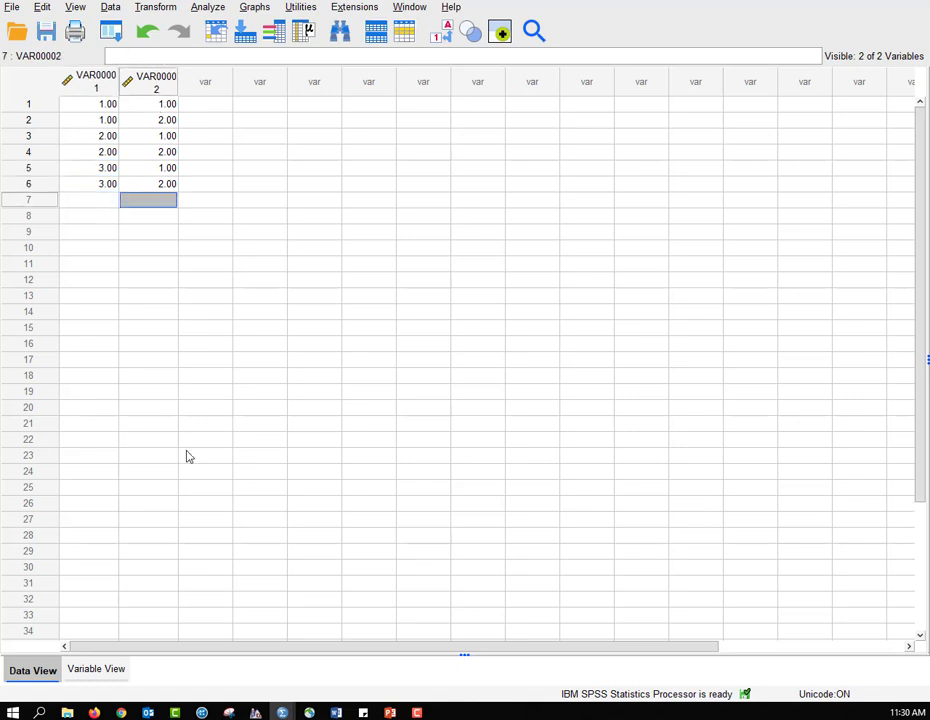
# - Rename the two variables as IQ and Gender, and add a third variable named Freq
pyautogui.click(96, 669)
pyautogui.click(106, 69)
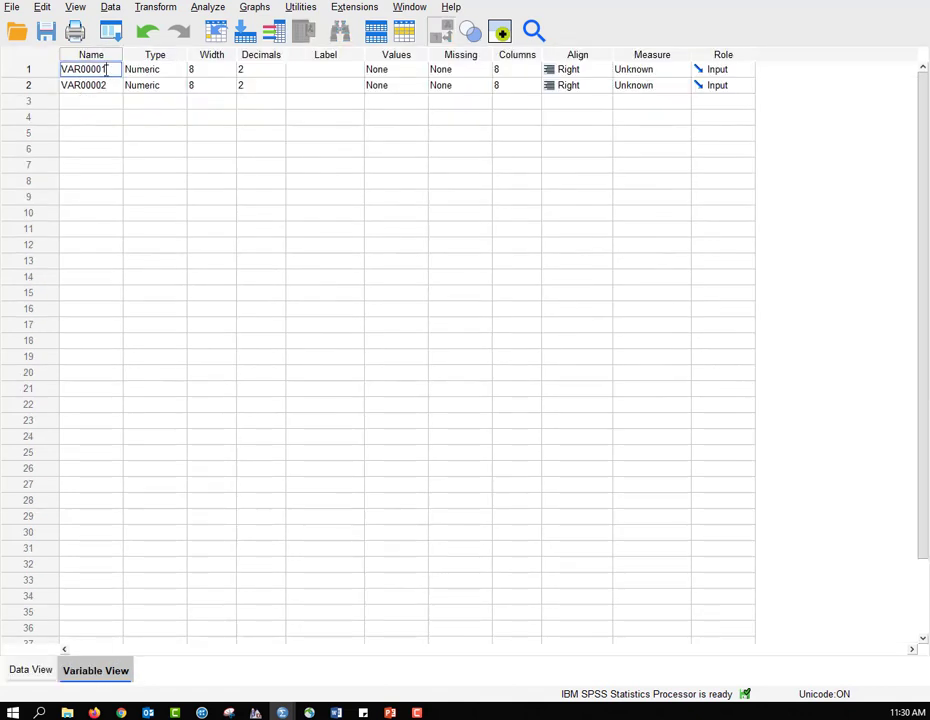
pyautogui.moveTo(106, 69); pyautogui.dragTo(21, 69)
pyautogui.press('BackSpace')
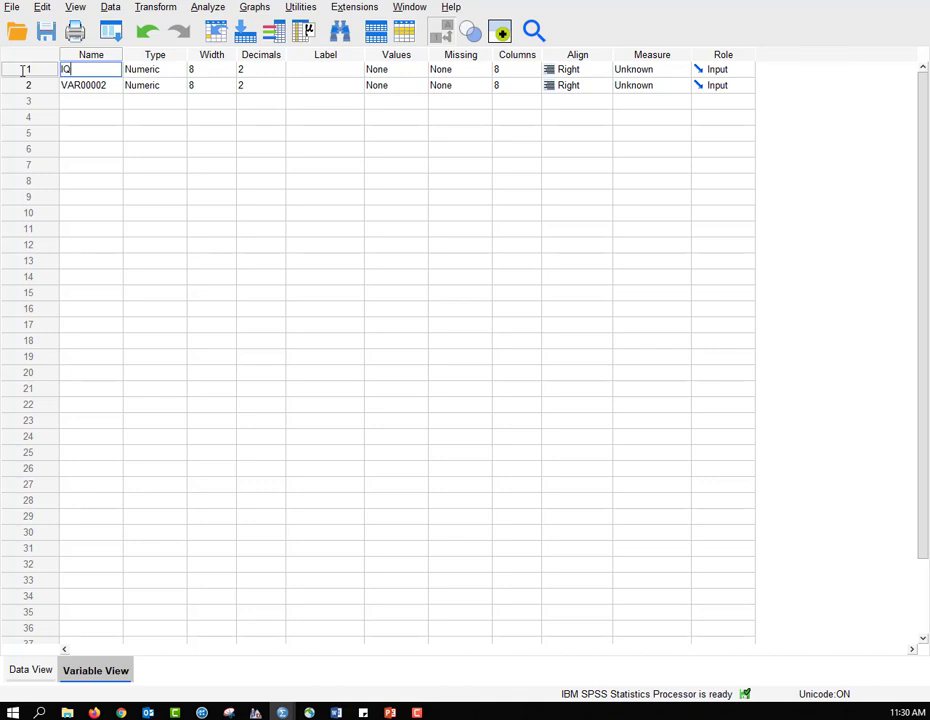
pyautogui.click(87, 84)
pyautogui.doubleClick(89, 80)
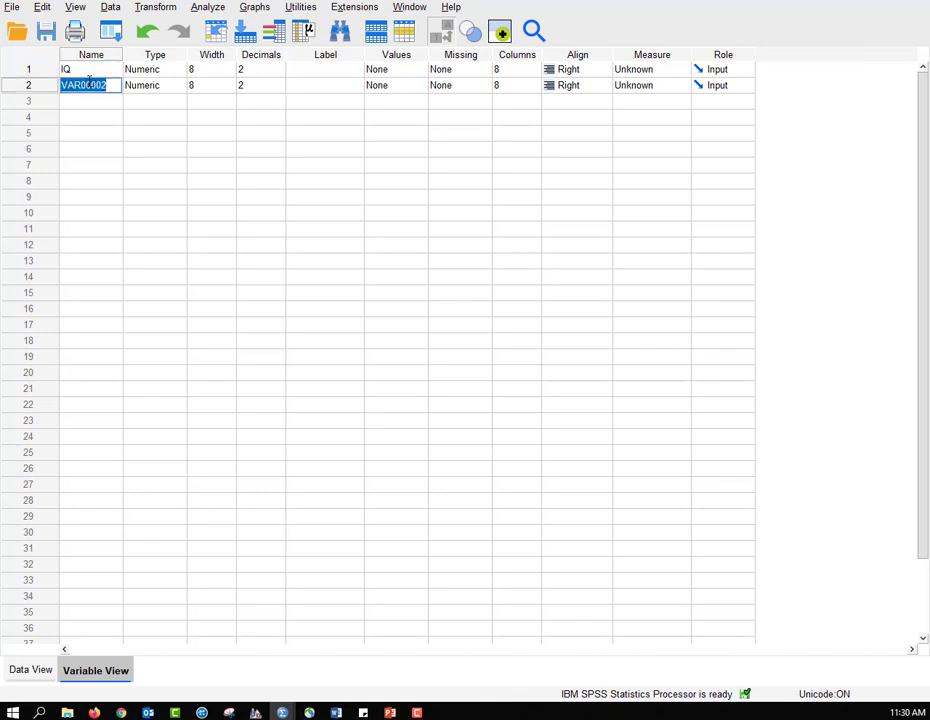
pyautogui.write('Gender')
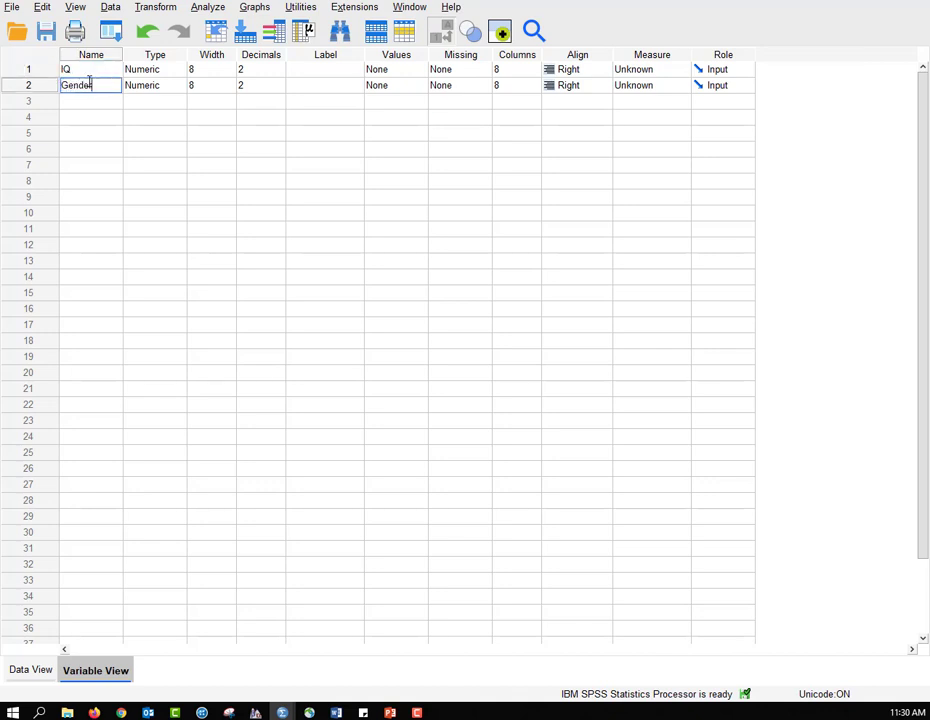
pyautogui.press('Return')
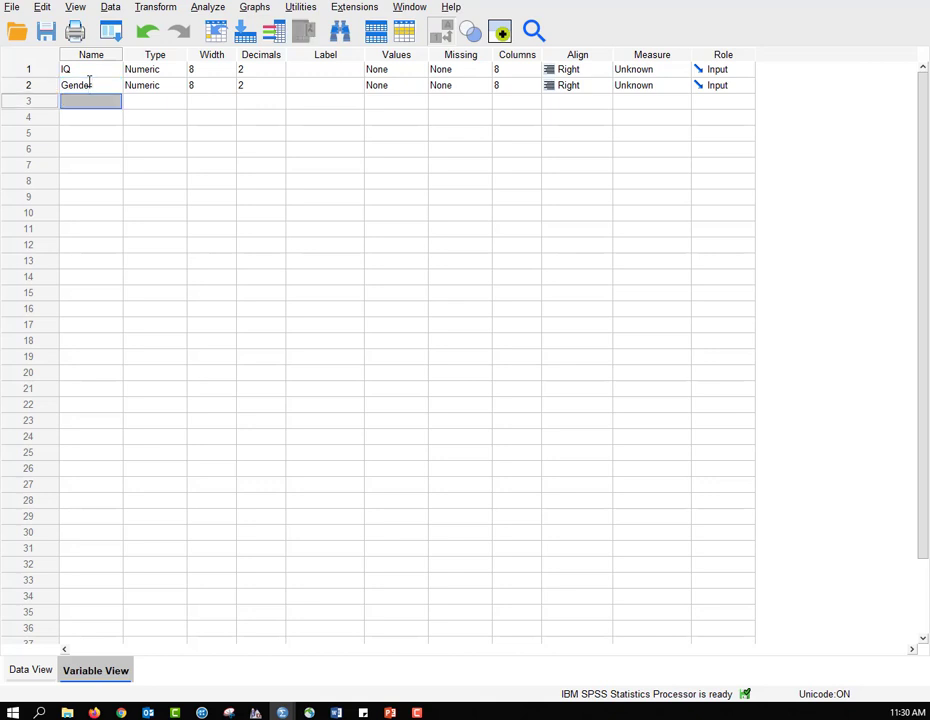
pyautogui.write('Fe')
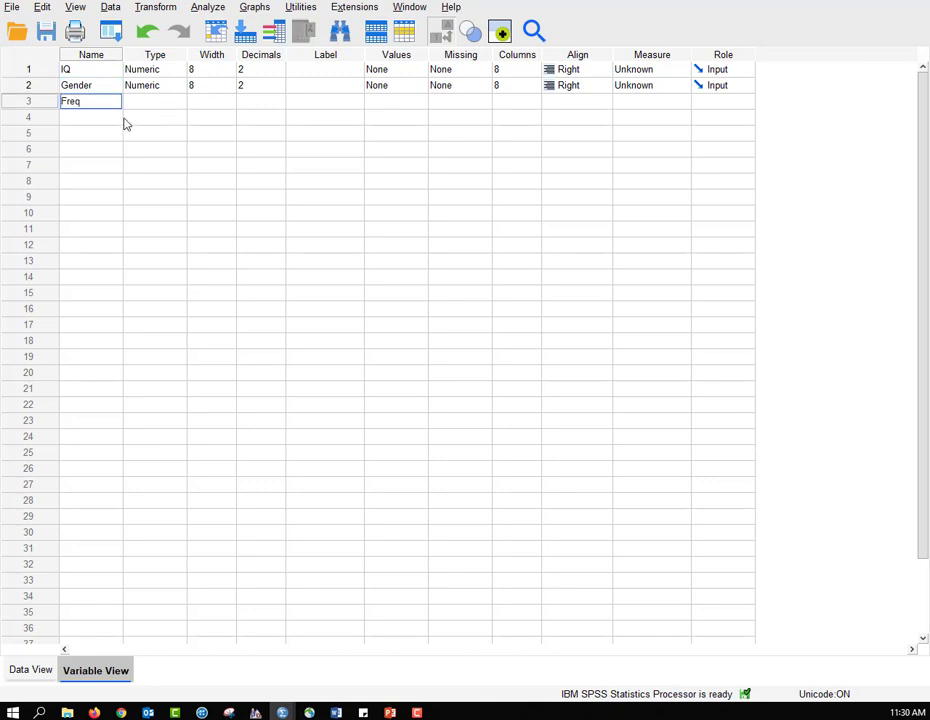
# - Define the IQ value labels as 1 = low, 2 = medium and 3 = high
pyautogui.click(420, 70)
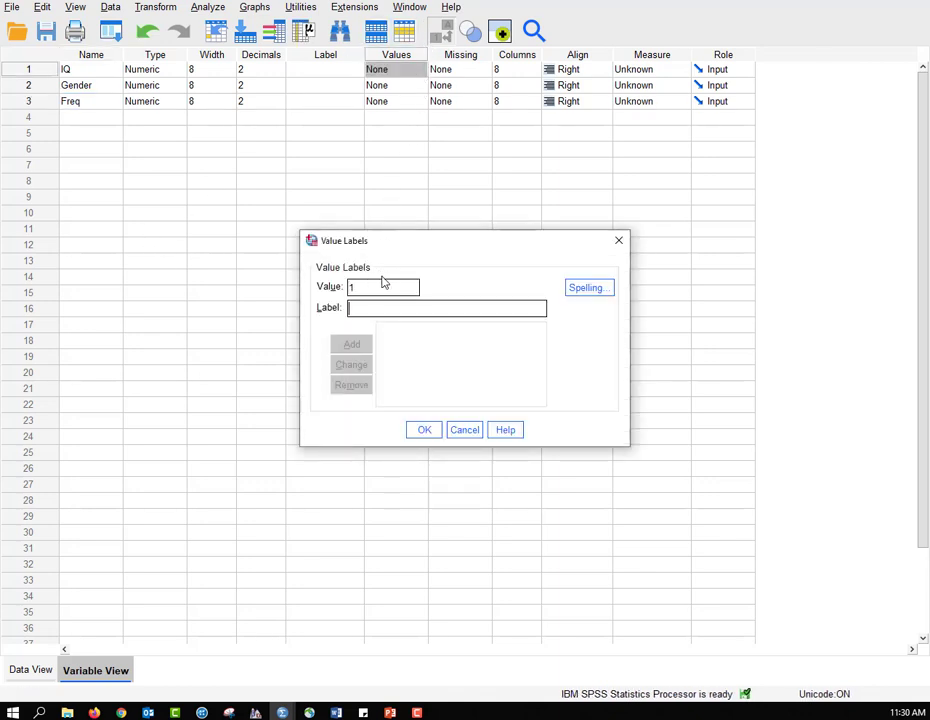
pyautogui.press('Tab')
pyautogui.write('low')
pyautogui.press('Return')
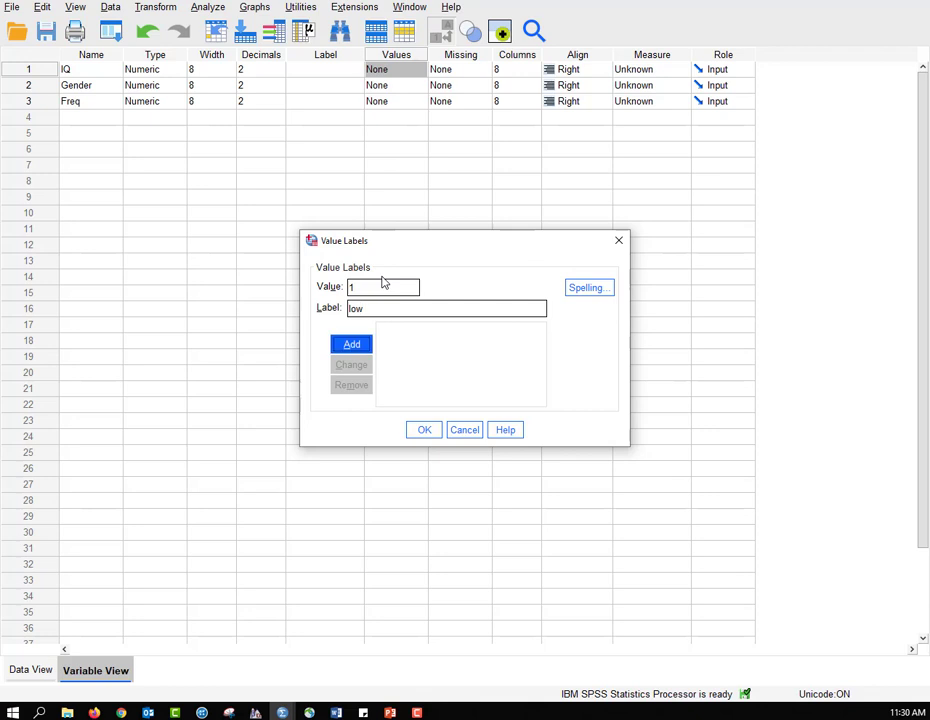
pyautogui.write('2medium')
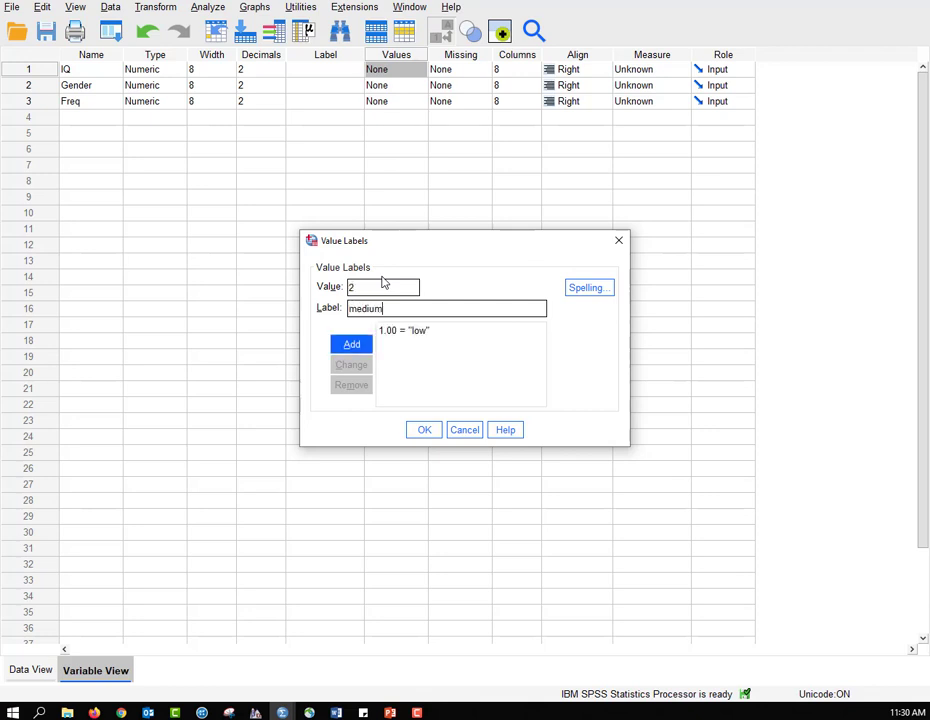
pyautogui.press('Return')
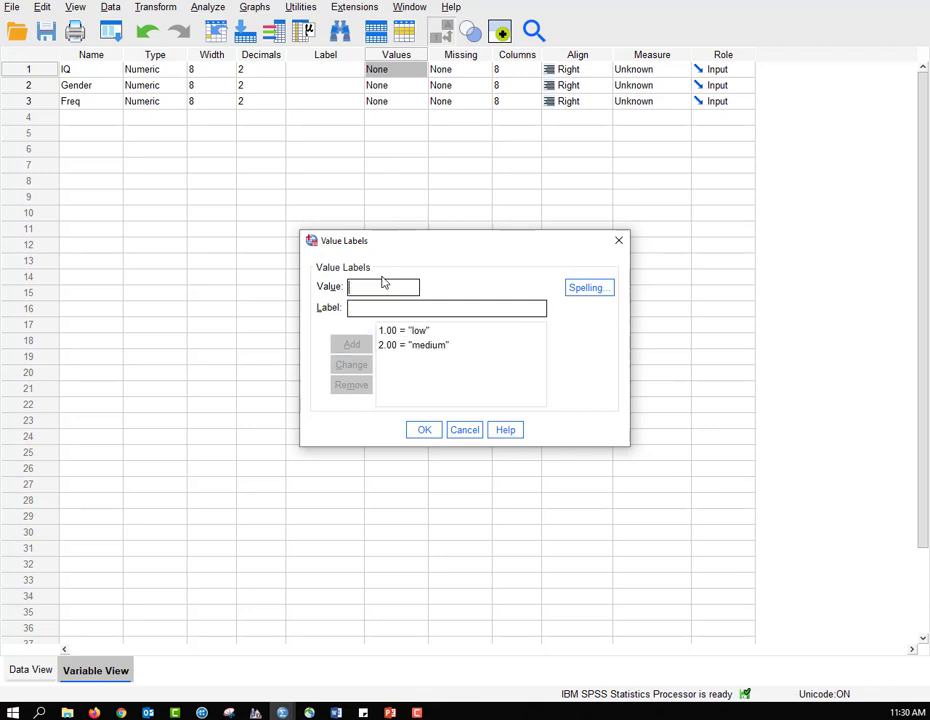
pyautogui.write('high')
pyautogui.press('Return')
pyautogui.click(423, 430)
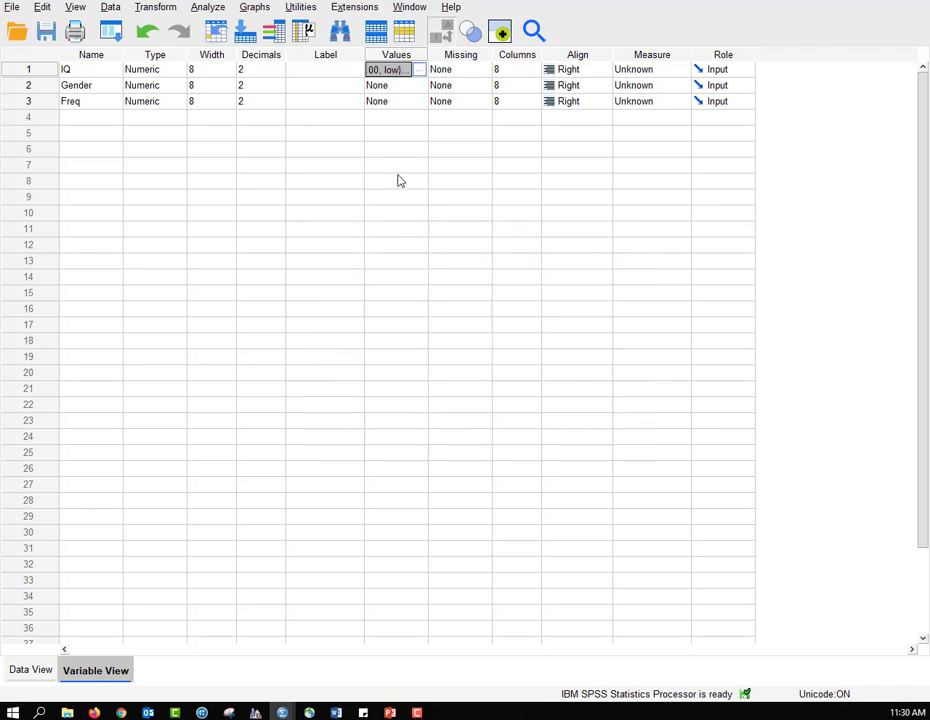
# - Define the Gender value labels as 1 = male and 2 = female
pyautogui.click(405, 86)
pyautogui.click(419, 86)
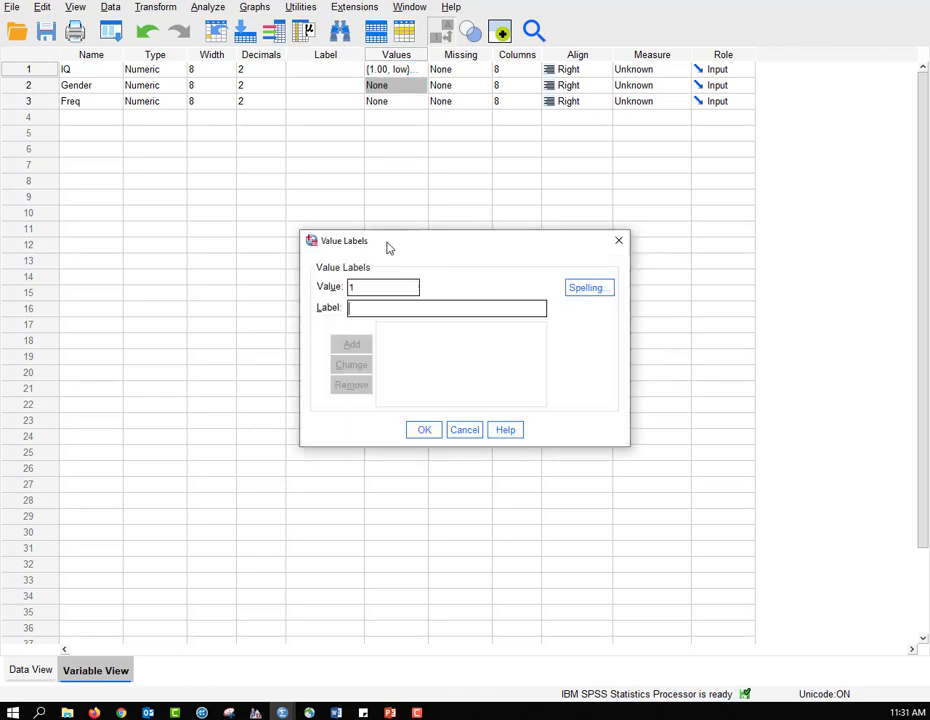
pyautogui.write('male')
pyautogui.press('Return')
pyautogui.write('2')
pyautogui.press('Tab')
pyautogui.write('female')
pyautogui.press('Return')
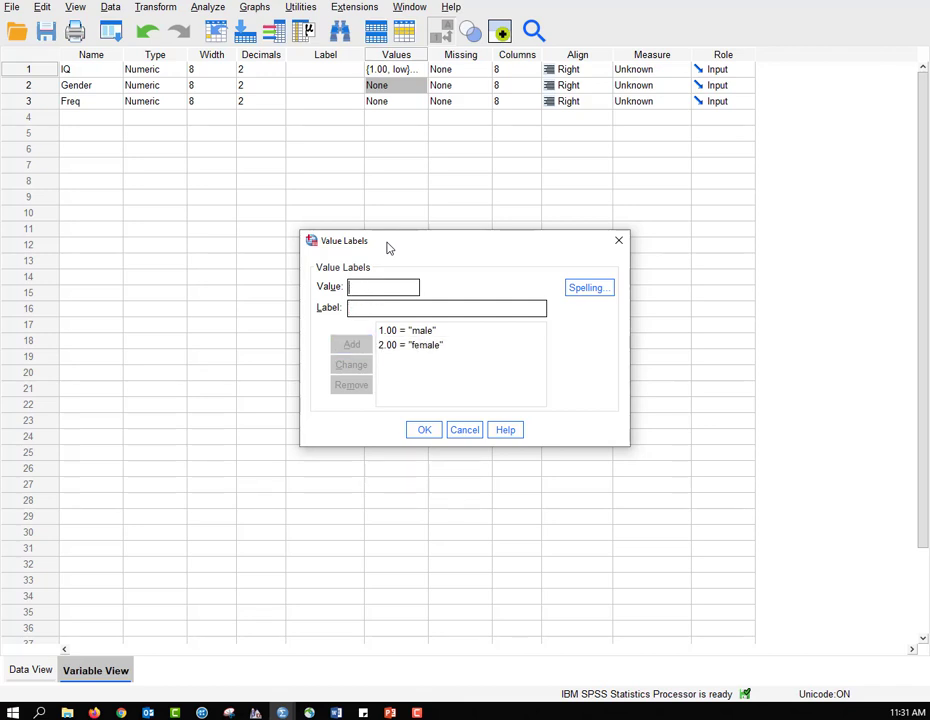
pyautogui.click(425, 431)
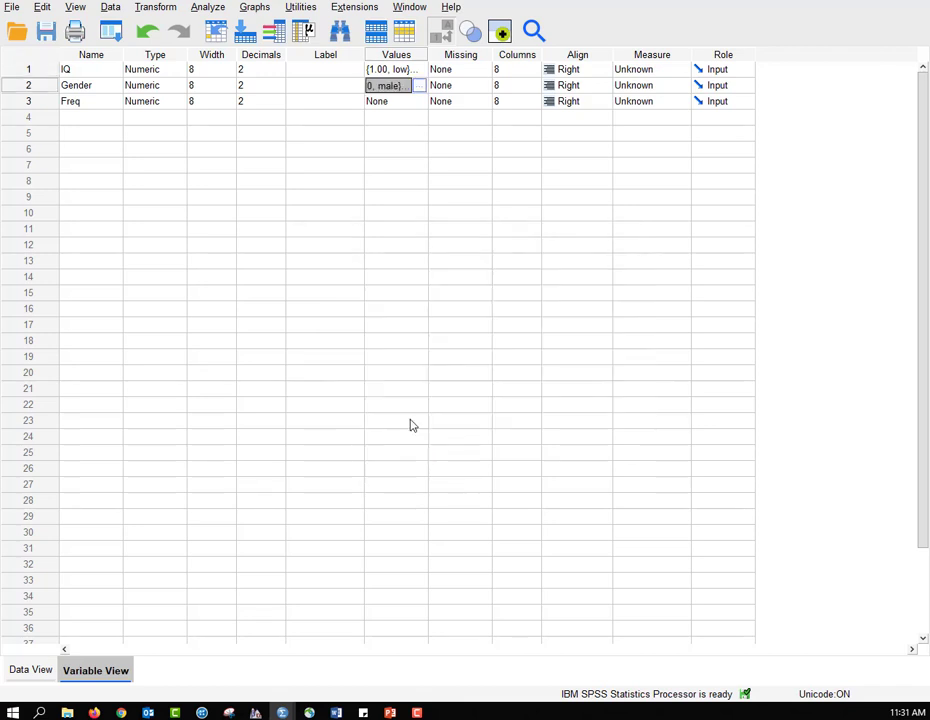
# - Return to the data sheet, then switch to PowerPoint and examine the IQ frequency table for boys and girls, leaving the slide show
pyautogui.click(28, 101)
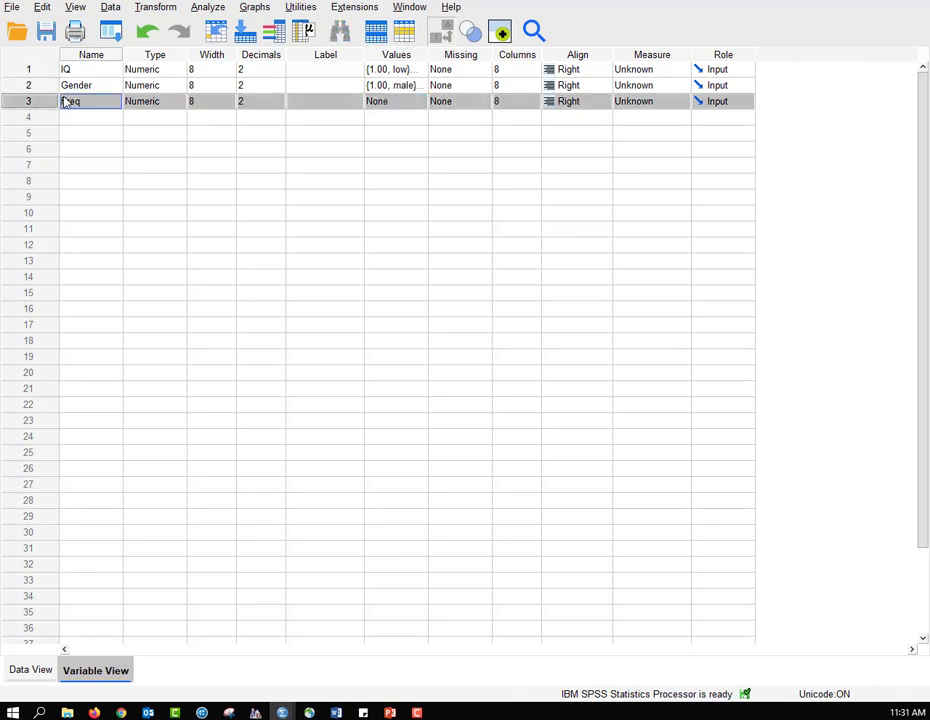
pyautogui.doubleClick(29, 70)
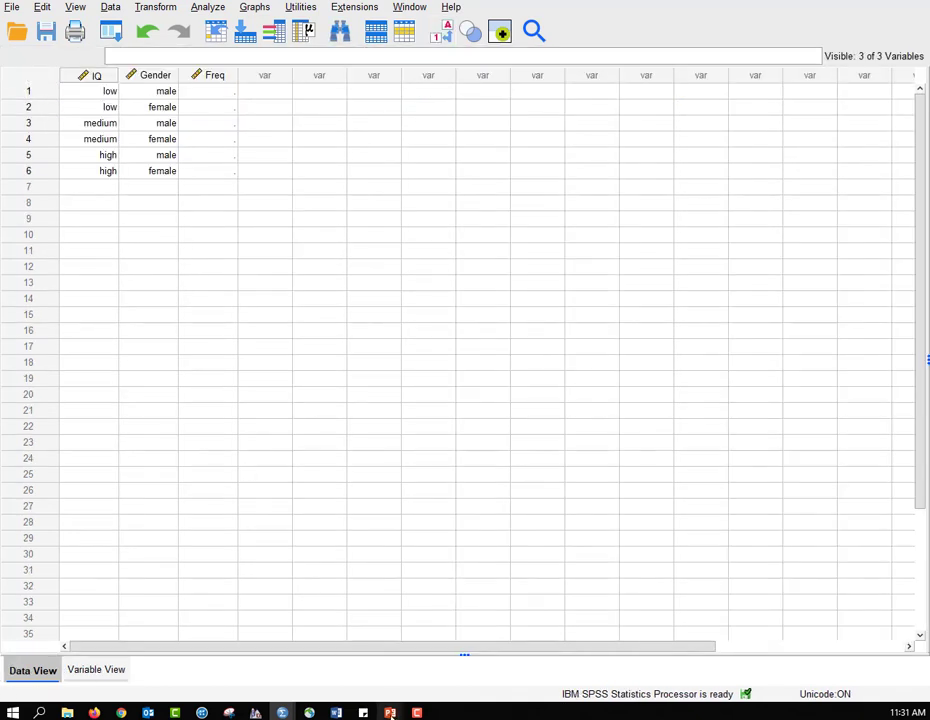
pyautogui.moveTo(390, 712)
pyautogui.click(425, 673)
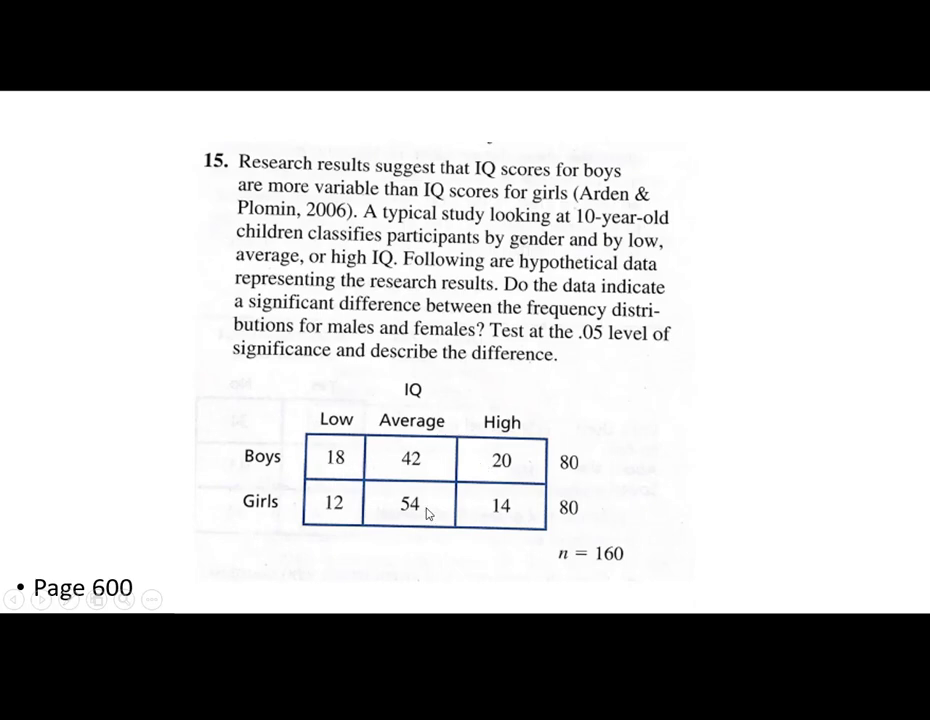
pyautogui.press('Escape')
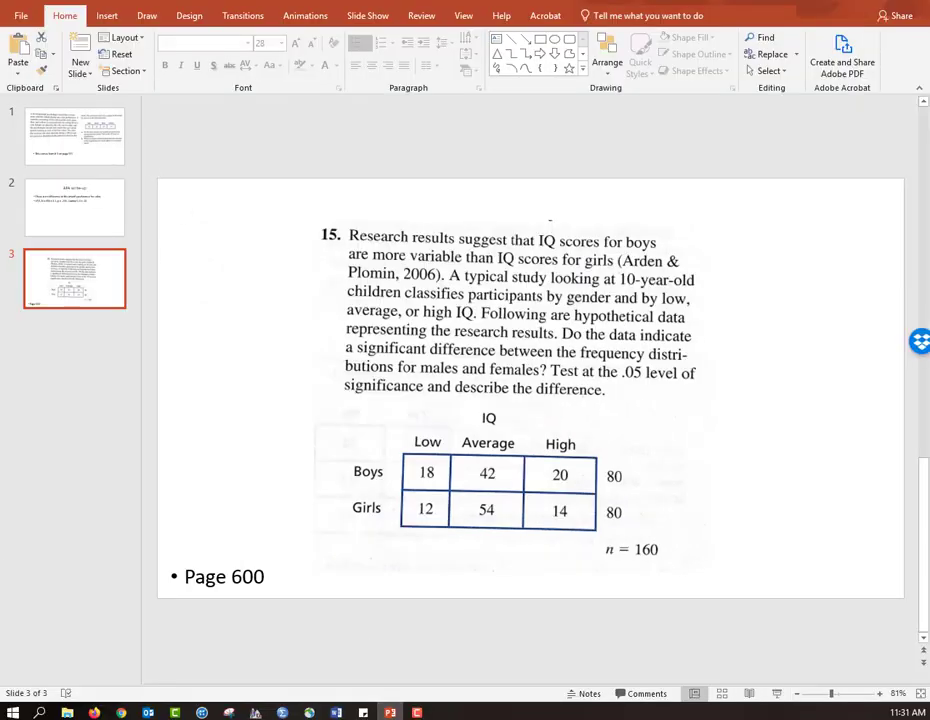
# - Switch to SPSS and enter the male frequencies in Freq: 18 for low, 42 for medium and 20 for high IQ
pyautogui.hotkey('alt', 'Tab')
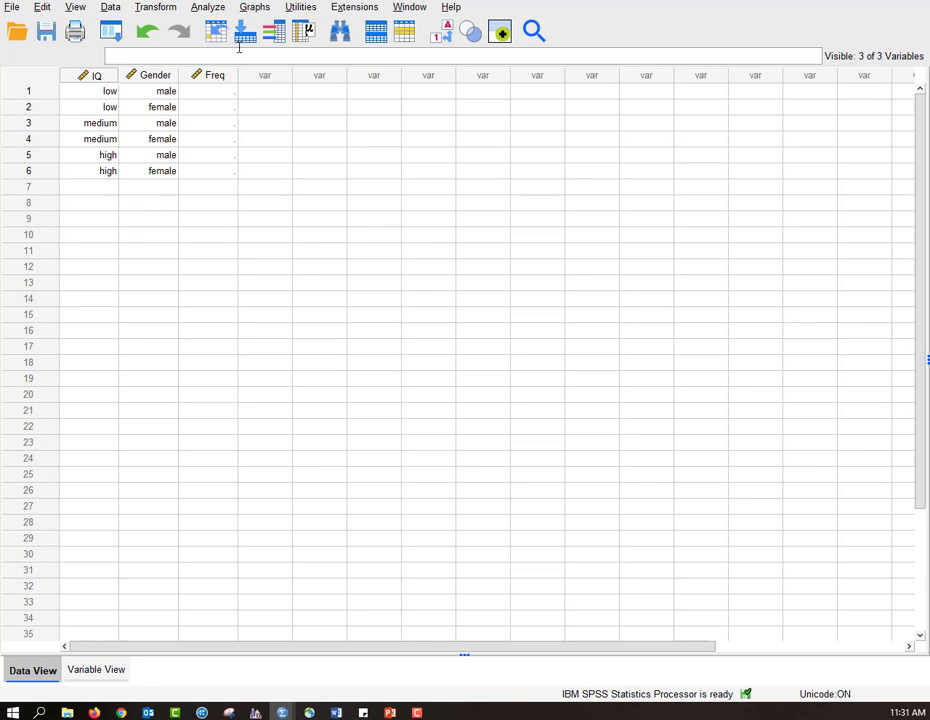
pyautogui.click(213, 92)
pyautogui.write('18')
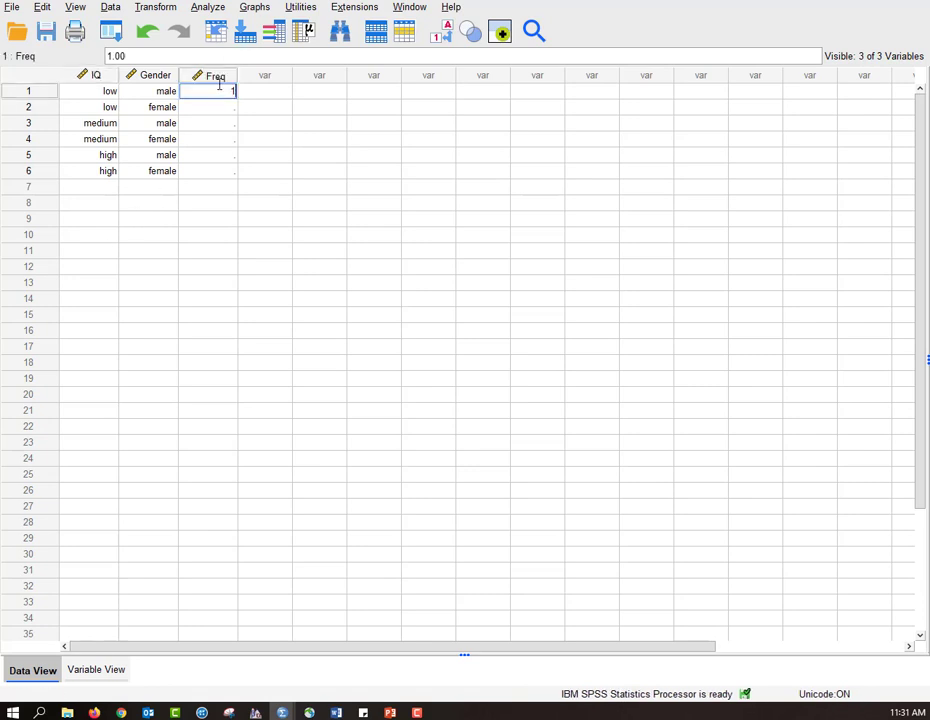
pyautogui.click(228, 123)
pyautogui.write('42')
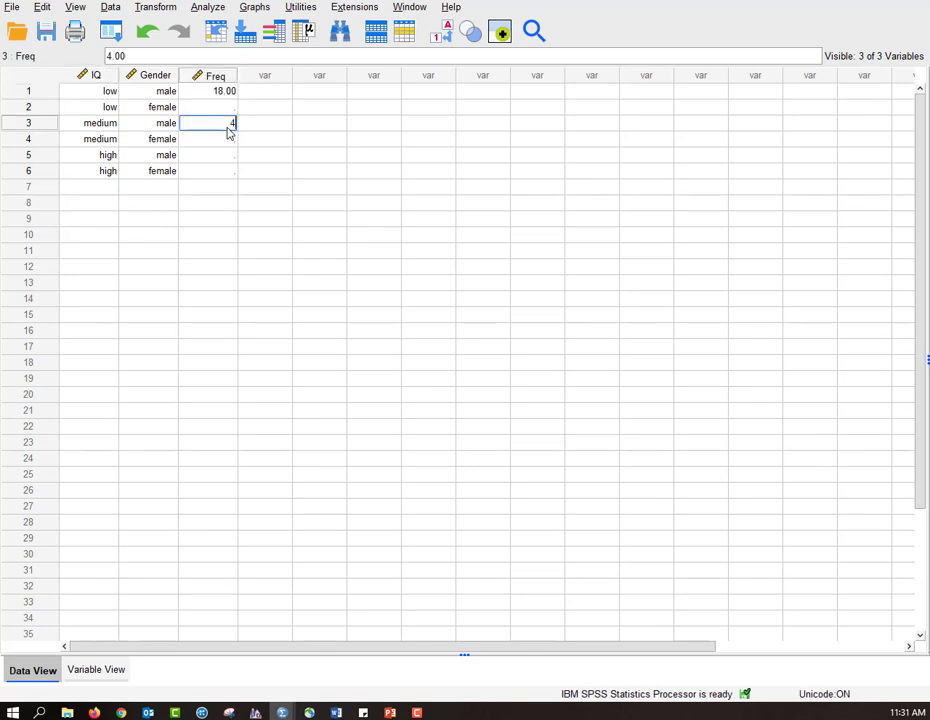
pyautogui.click(224, 157)
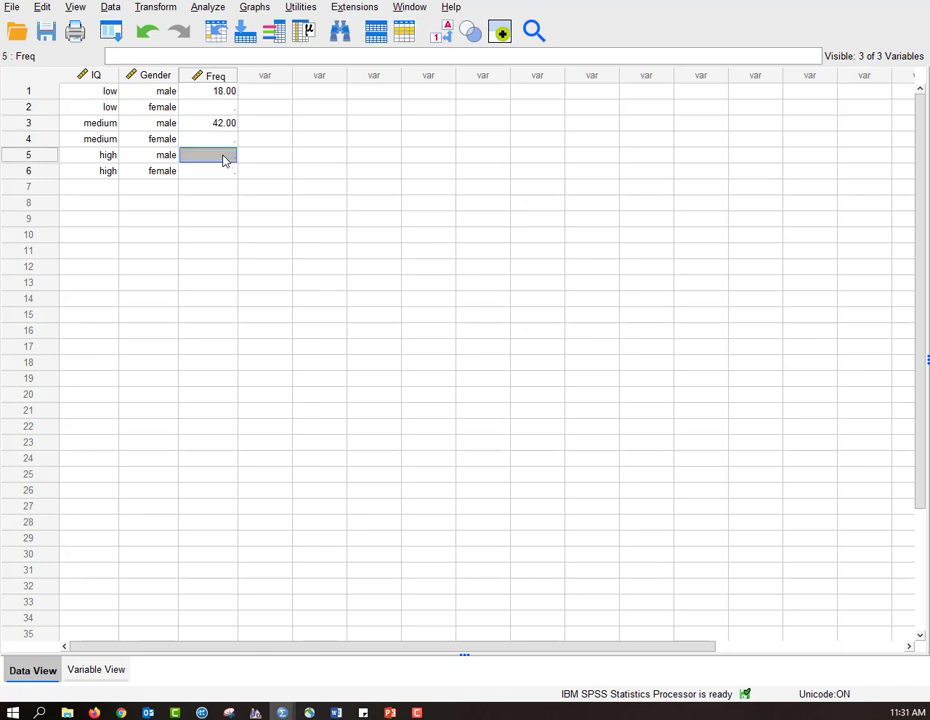
pyautogui.write('20')
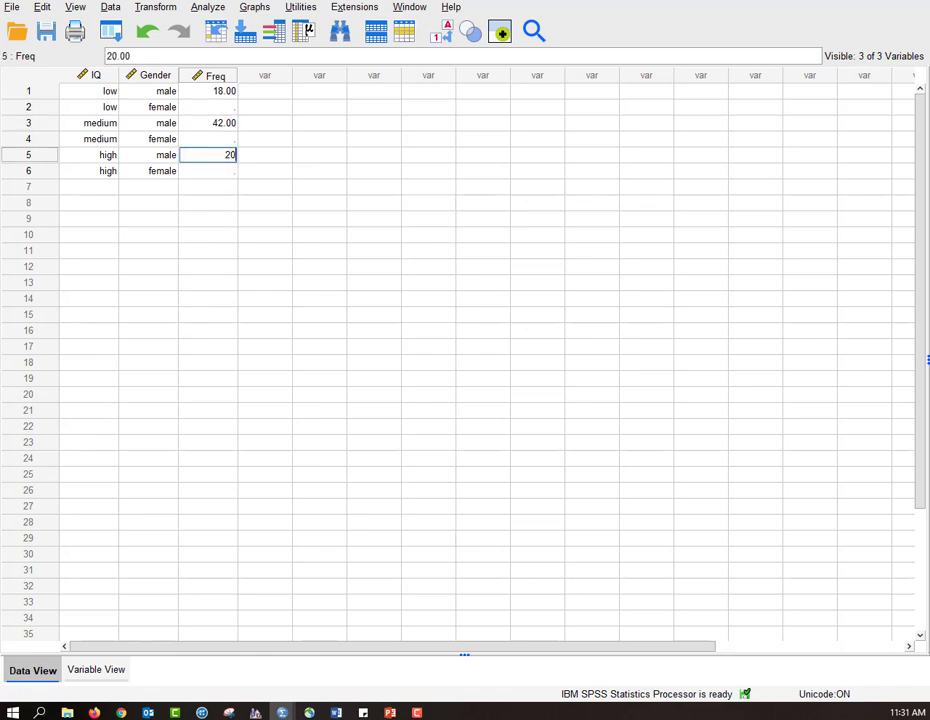
# - Check the girls' row on the PowerPoint slide, then enter the female frequencies in SPSS: 12 for low, 54 for medium and 14 for high IQ
pyautogui.hotkey('alt', 'Tab')
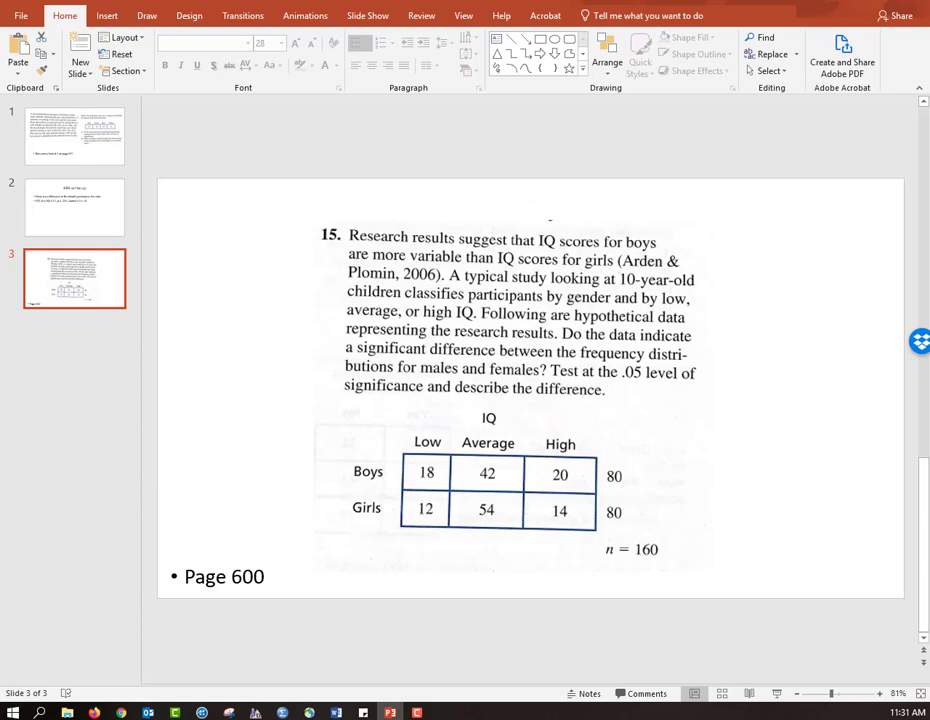
pyautogui.hotkey('alt', 'Tab')
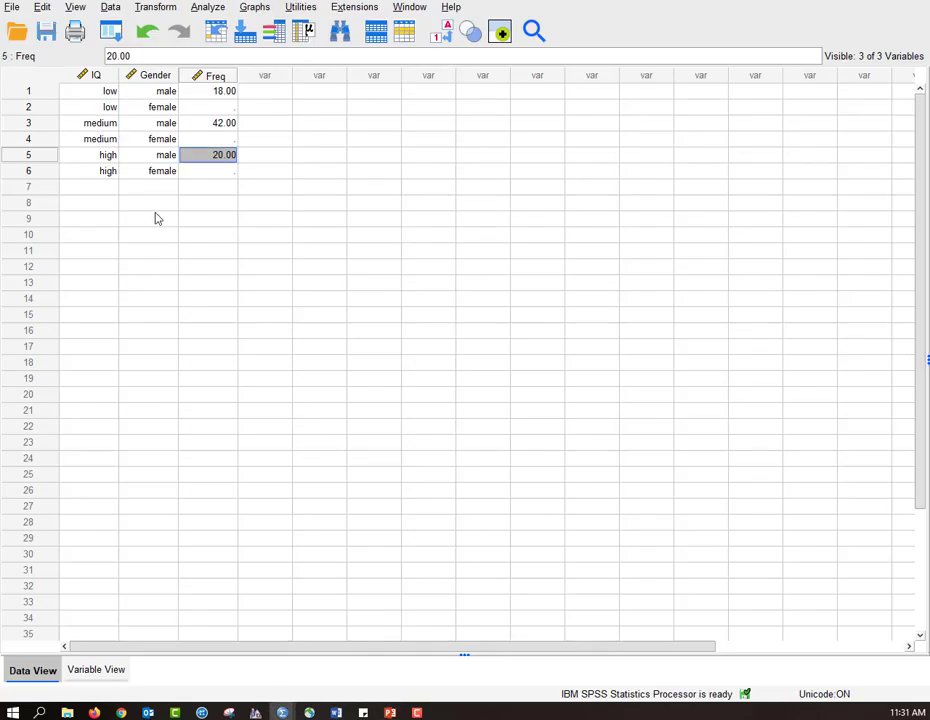
pyautogui.click(204, 110)
pyautogui.write('12')
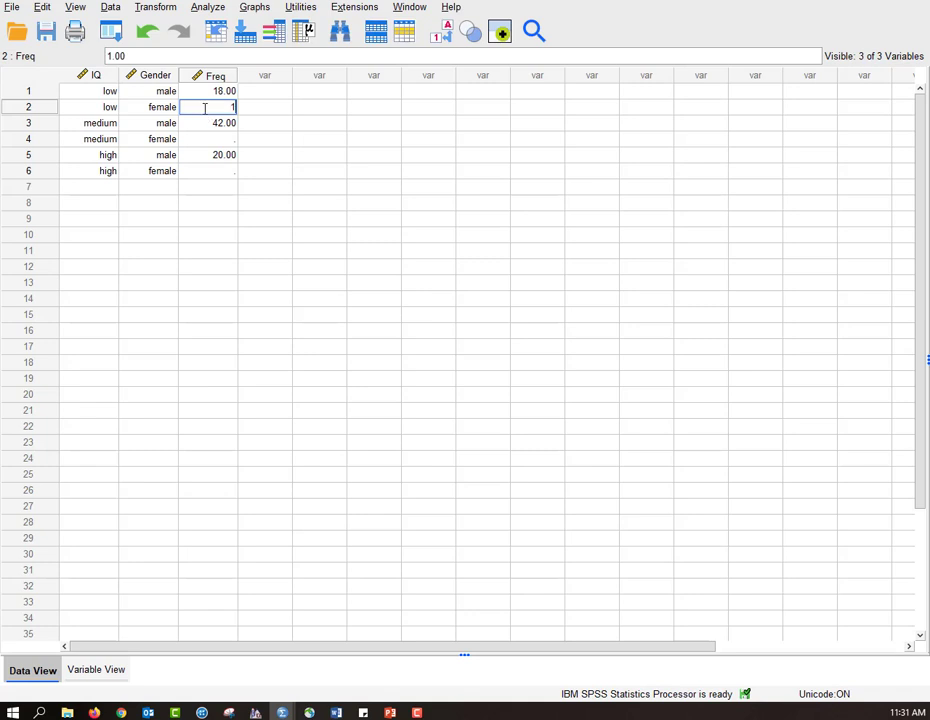
pyautogui.click(221, 143)
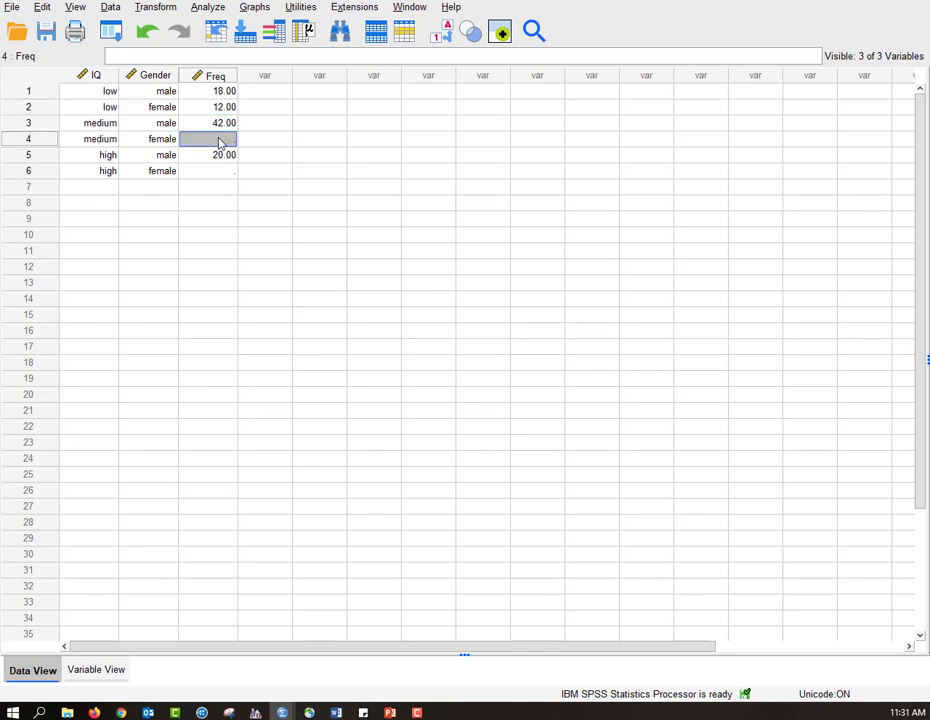
pyautogui.write('54')
pyautogui.click(221, 174)
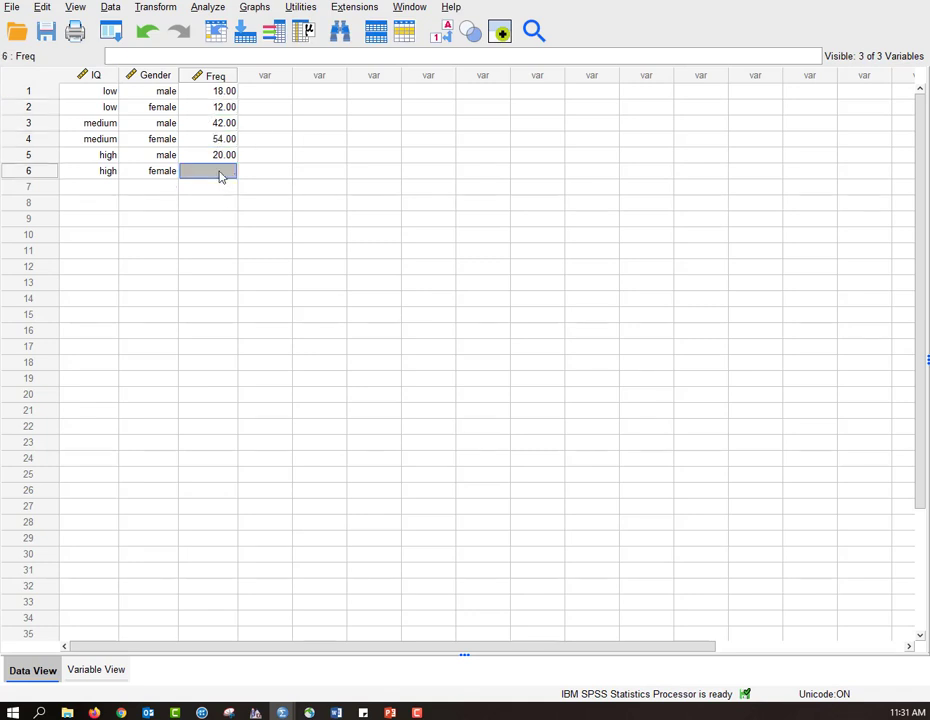
pyautogui.write('14')
pyautogui.press('Return')
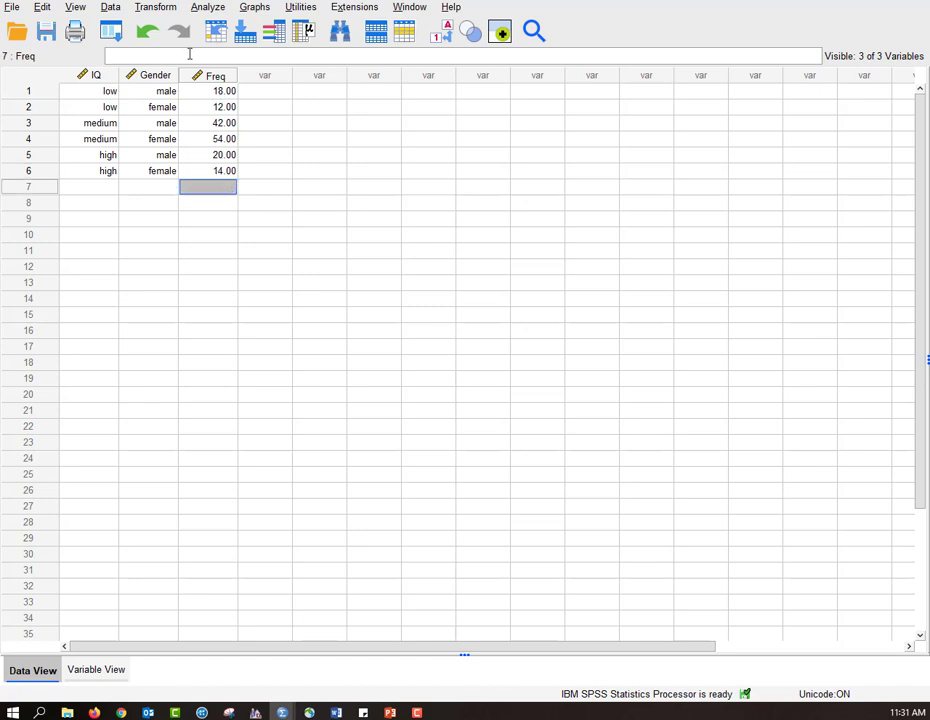
# - Weight the cases by the frequency variable Freq
pyautogui.click(108, 9)
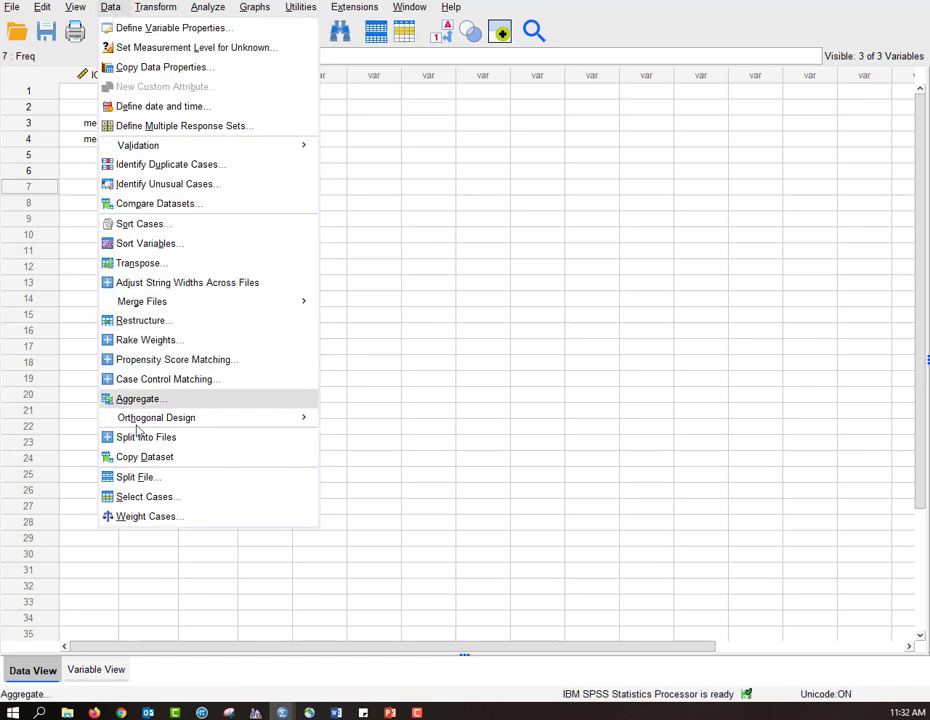
pyautogui.click(135, 516)
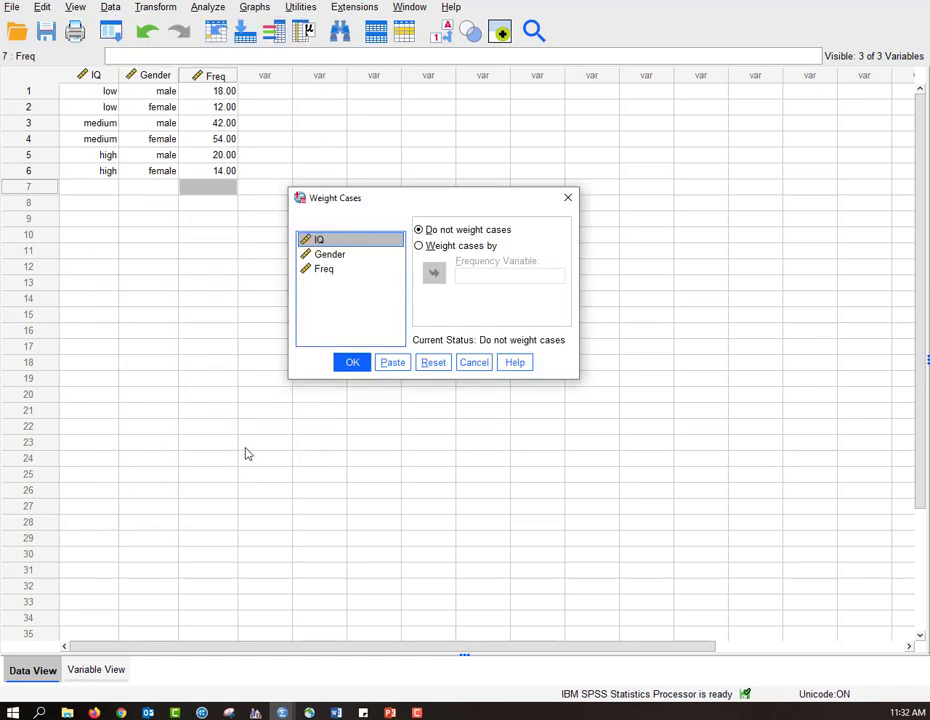
pyautogui.click(370, 270)
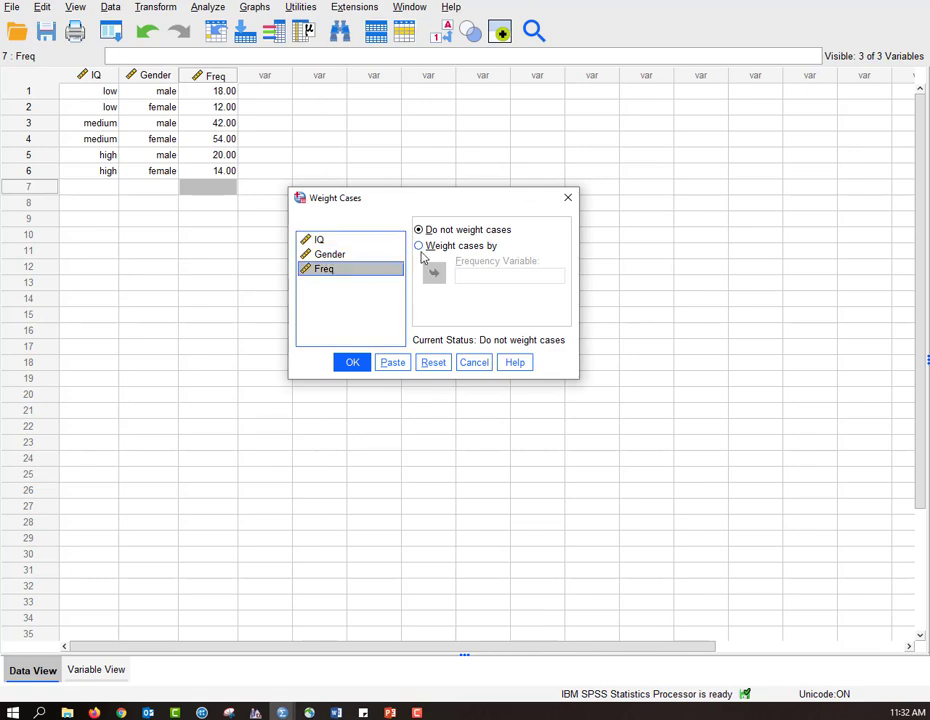
pyautogui.click(420, 247)
pyautogui.click(434, 274)
pyautogui.click(354, 362)
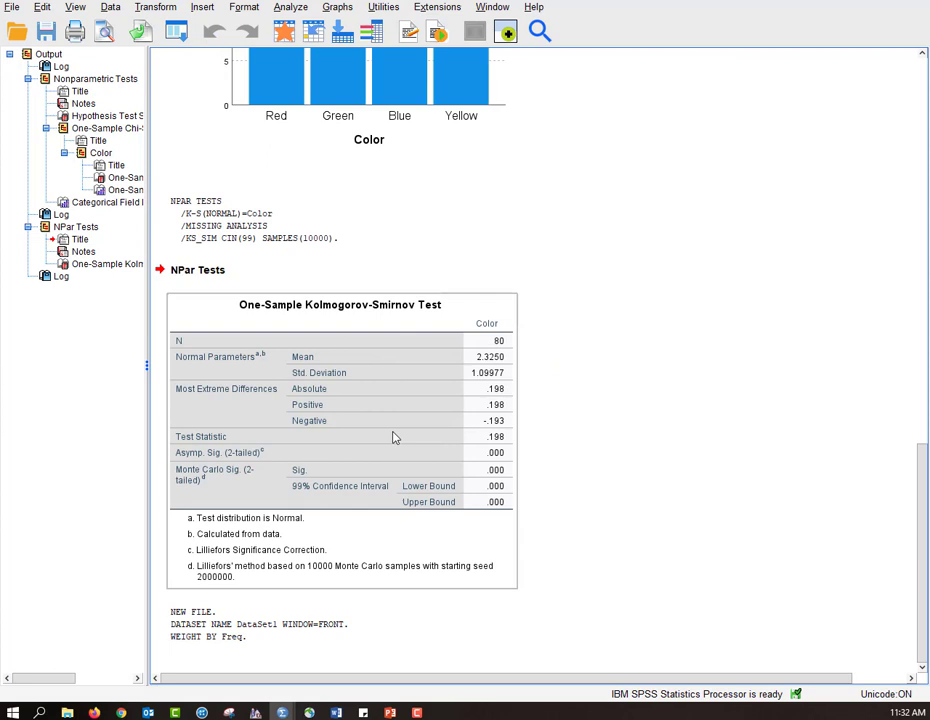
# - Close the old output viewer without saving its contents
pyautogui.hotkey('alt', 'F4')
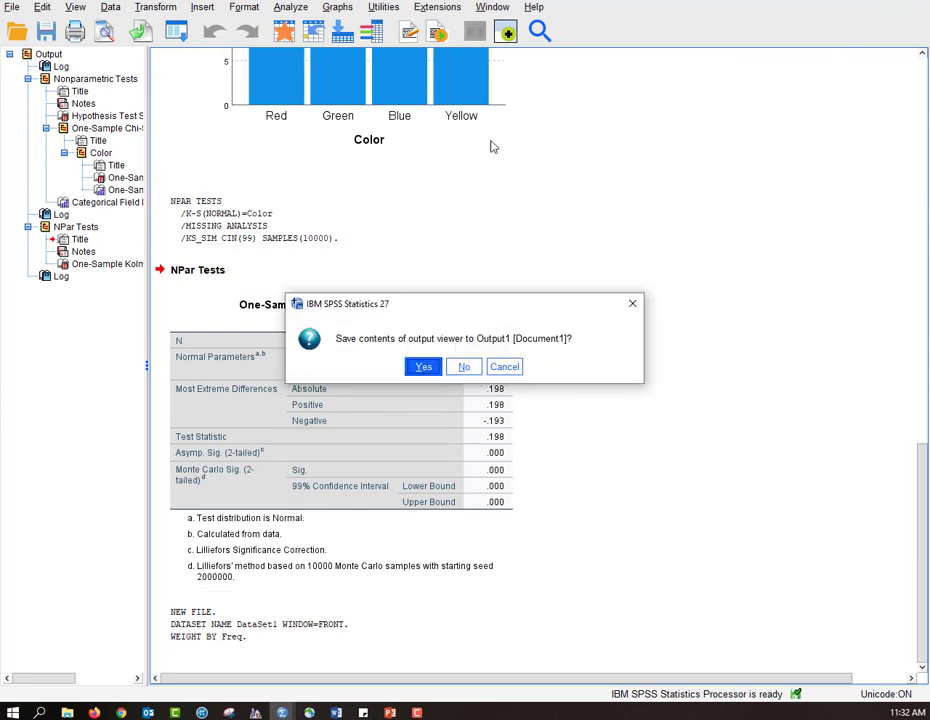
pyautogui.click(428, 372)
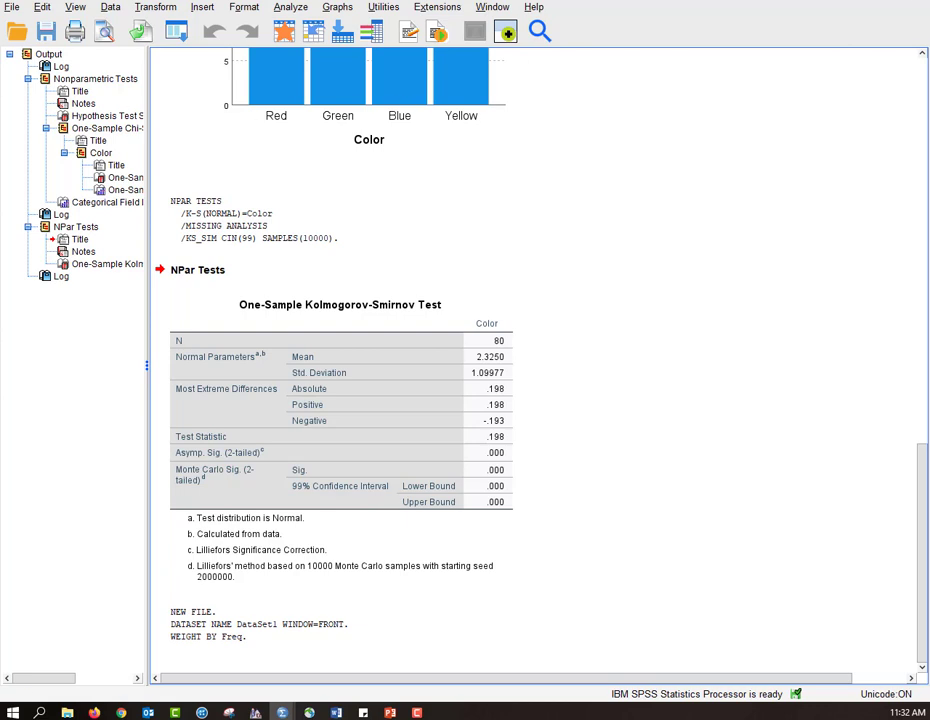
pyautogui.hotkey('alt', 'F4')
pyautogui.click(465, 366)
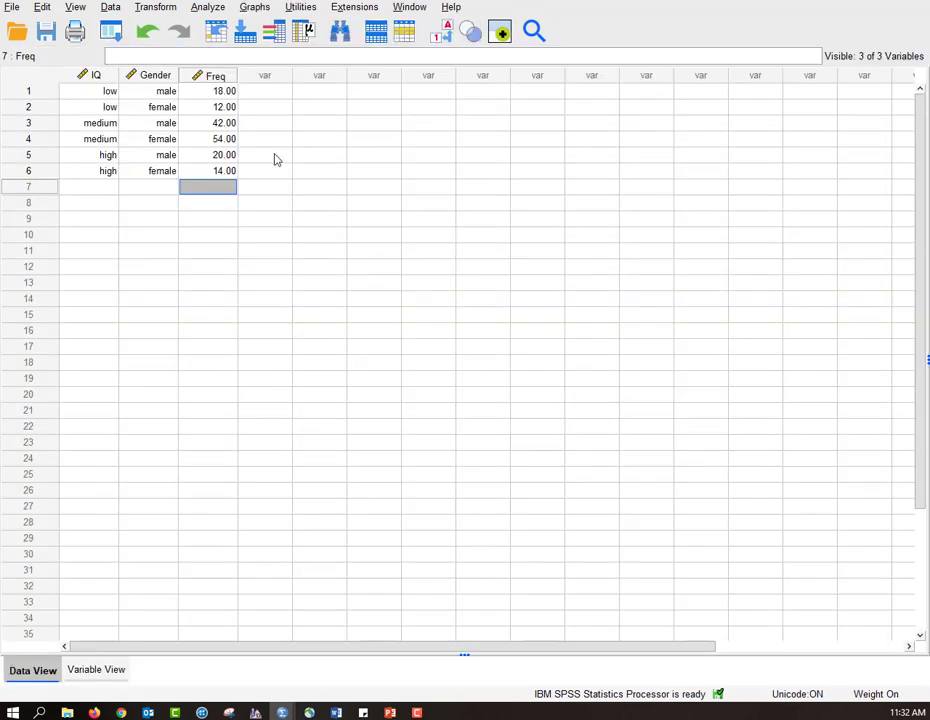
# - Reapply the case weighting by Freq so that it is logged in a new output document
pyautogui.click(114, 34)
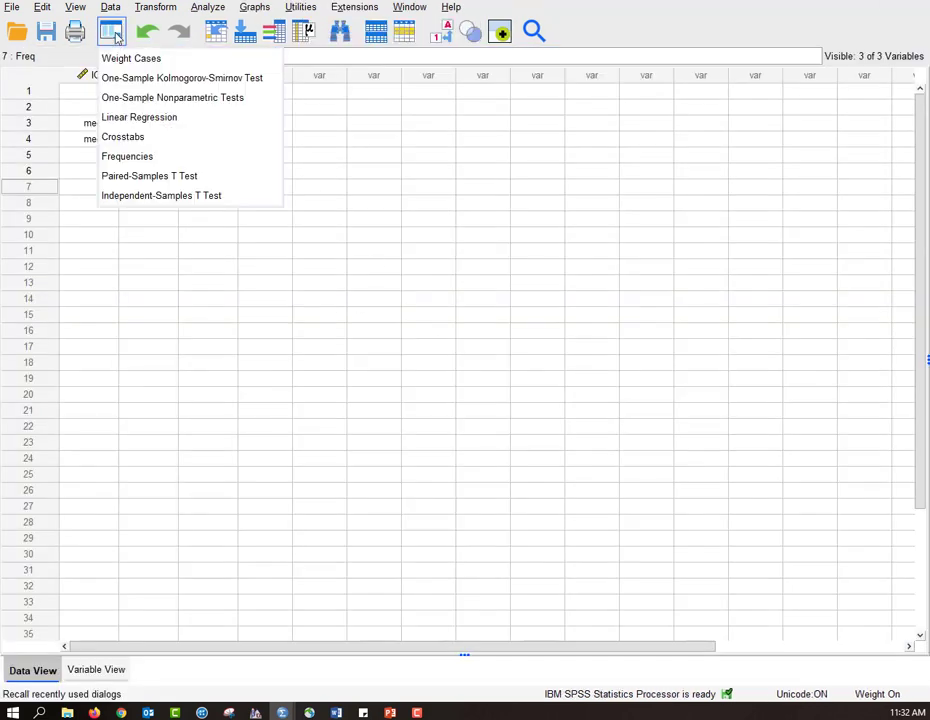
pyautogui.click(110, 58)
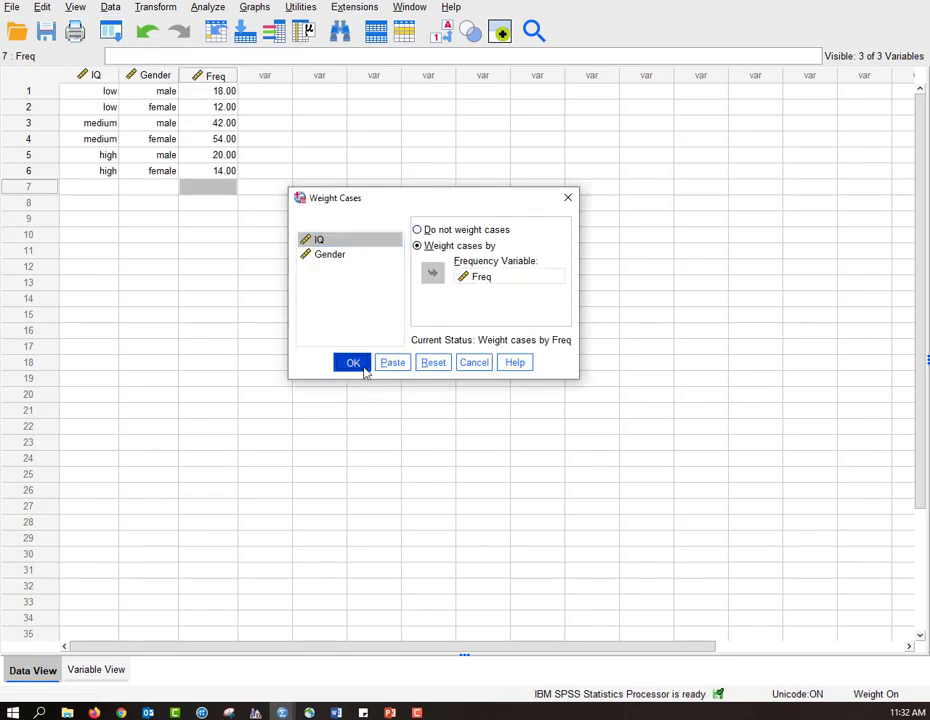
pyautogui.click(364, 368)
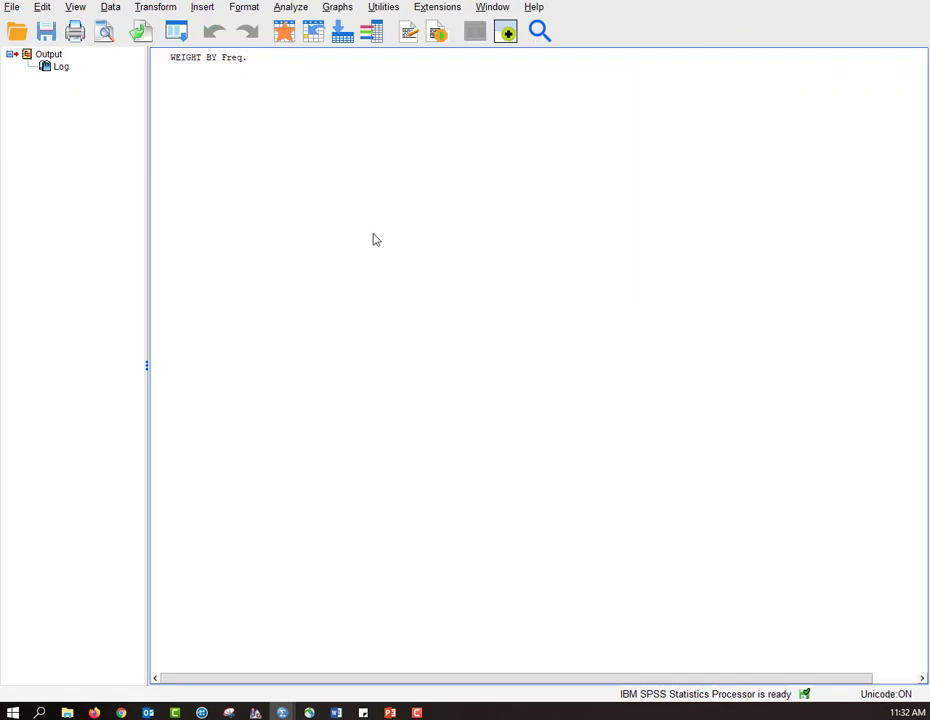
# - Start a Crosstabs analysis with Gender as the row variable and IQ as the column variable
pyautogui.click(287, 9)
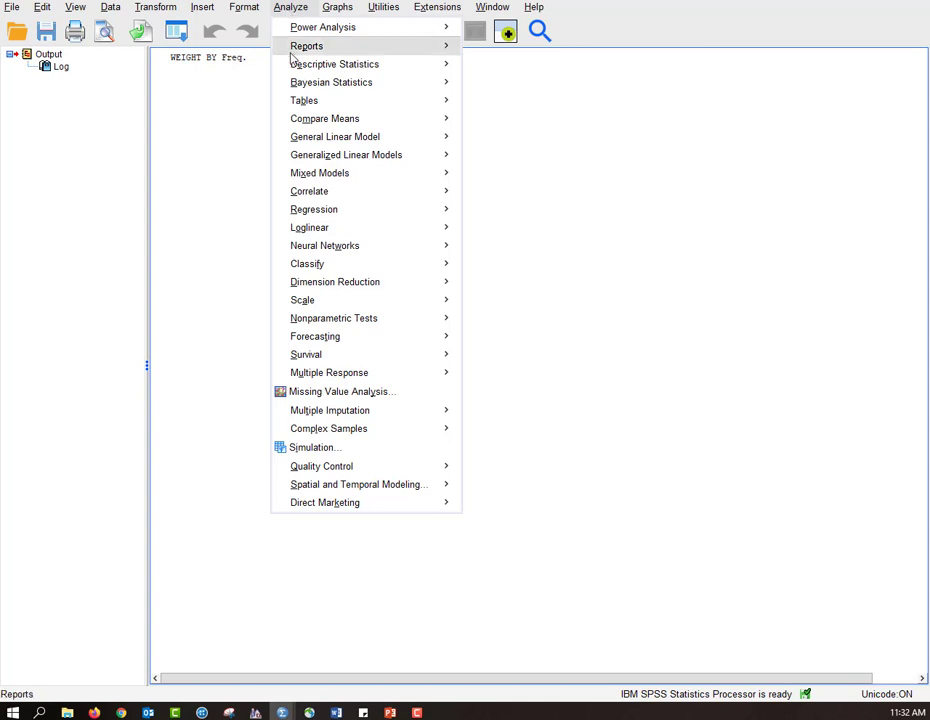
pyautogui.moveTo(290, 67)
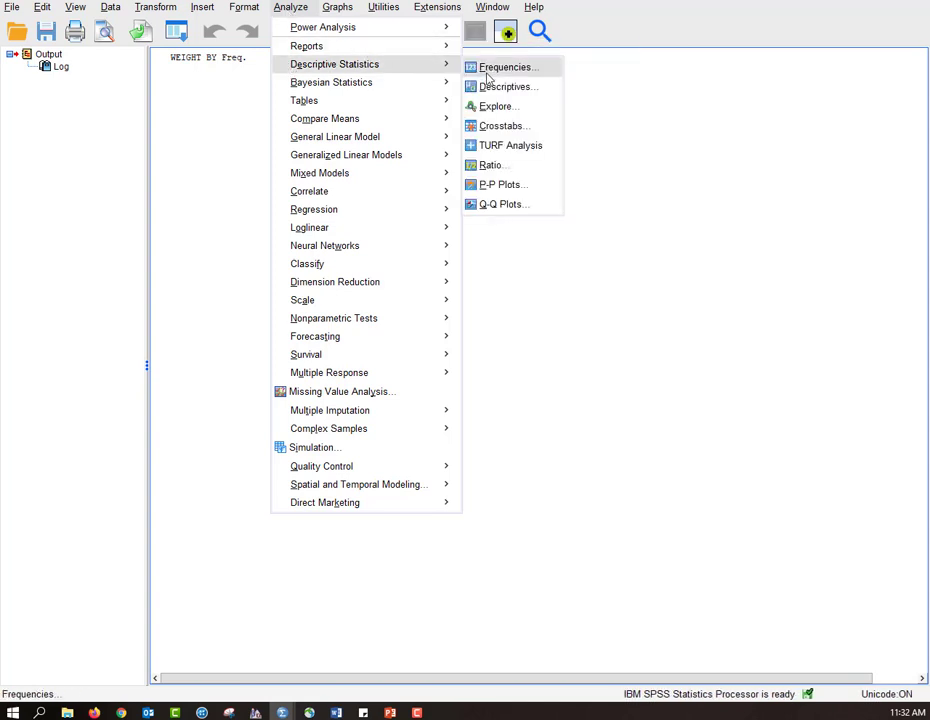
pyautogui.click(502, 126)
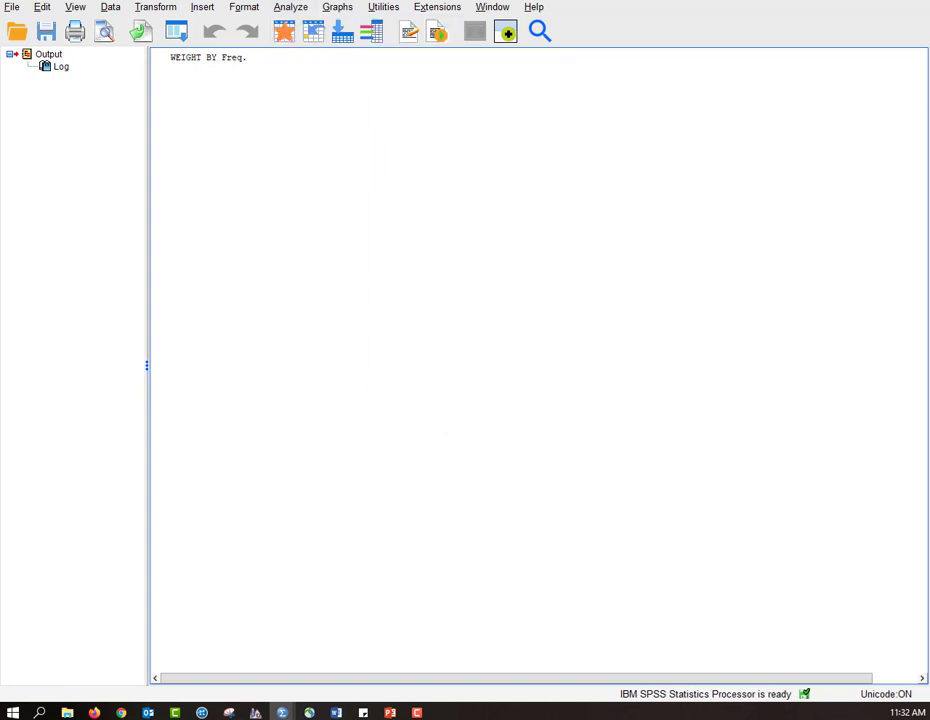
pyautogui.moveTo(592, 156); pyautogui.dragTo(556, 147)
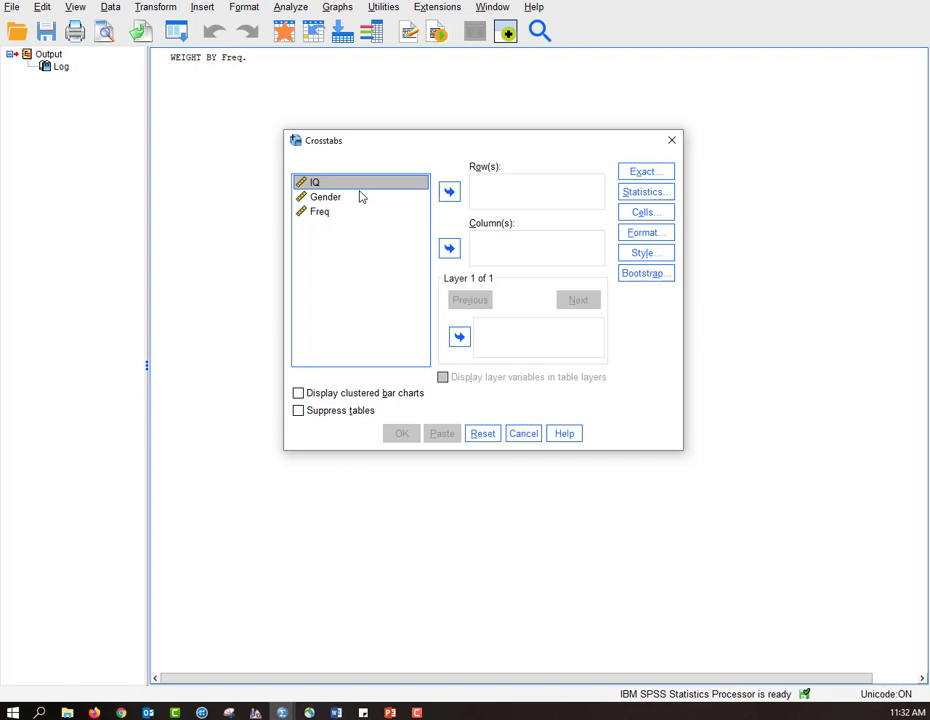
pyautogui.click(449, 192)
pyautogui.click(449, 193)
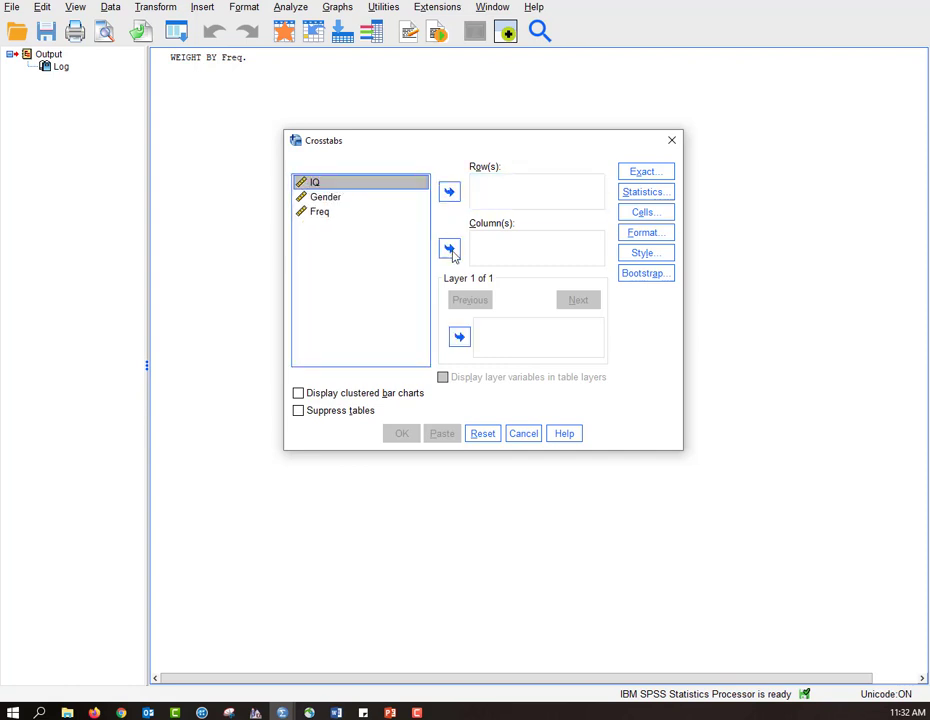
pyautogui.click(450, 249)
pyautogui.click(420, 183)
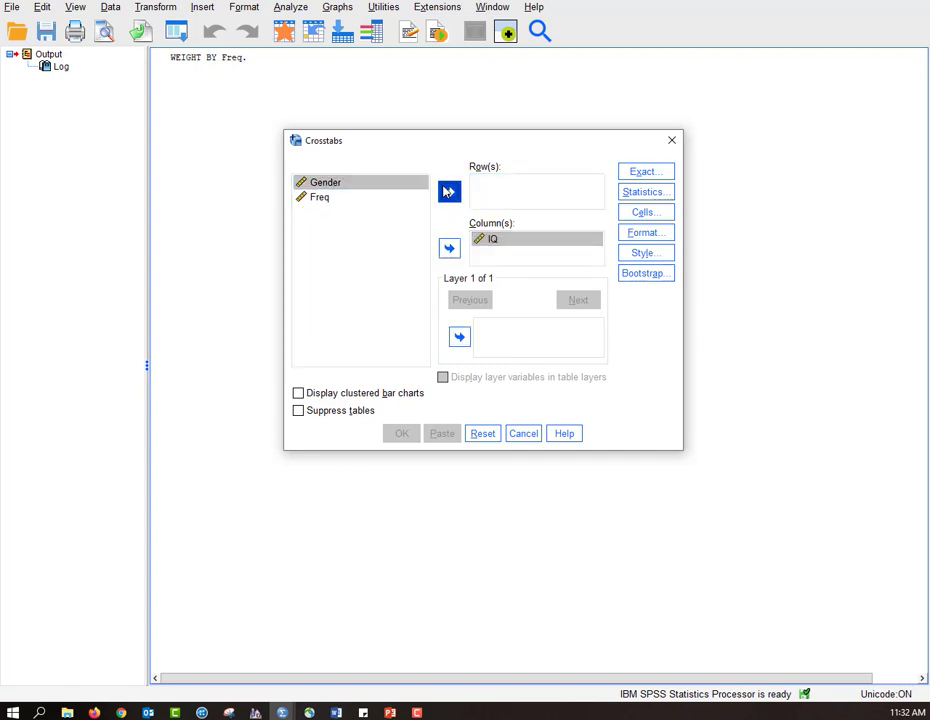
pyautogui.click(449, 191)
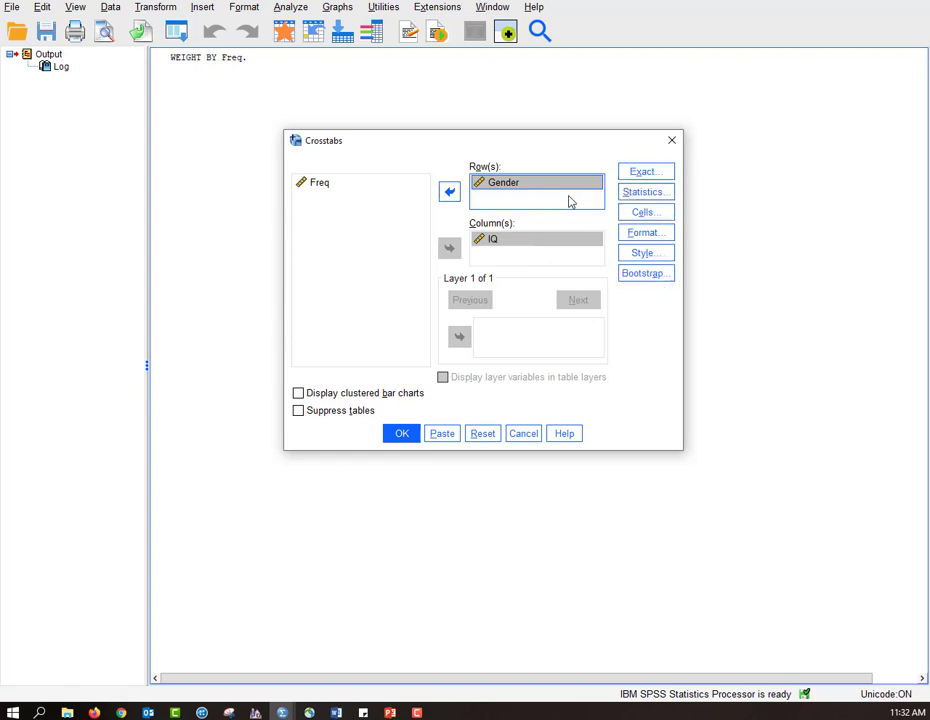
pyautogui.click(662, 176)
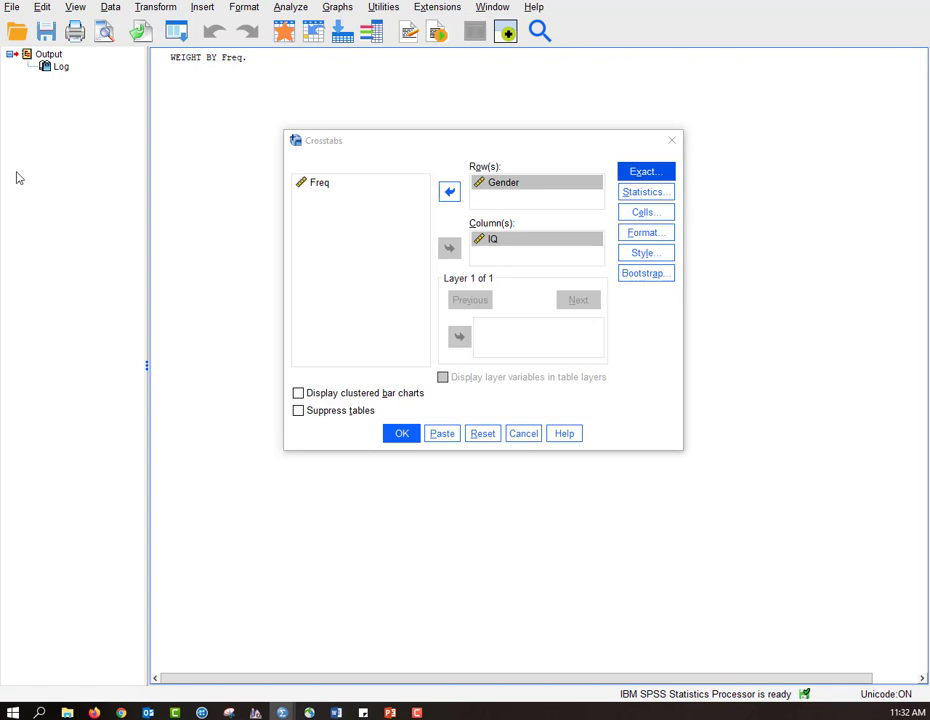
pyautogui.moveTo(262, 162); pyautogui.dragTo(546, 166)
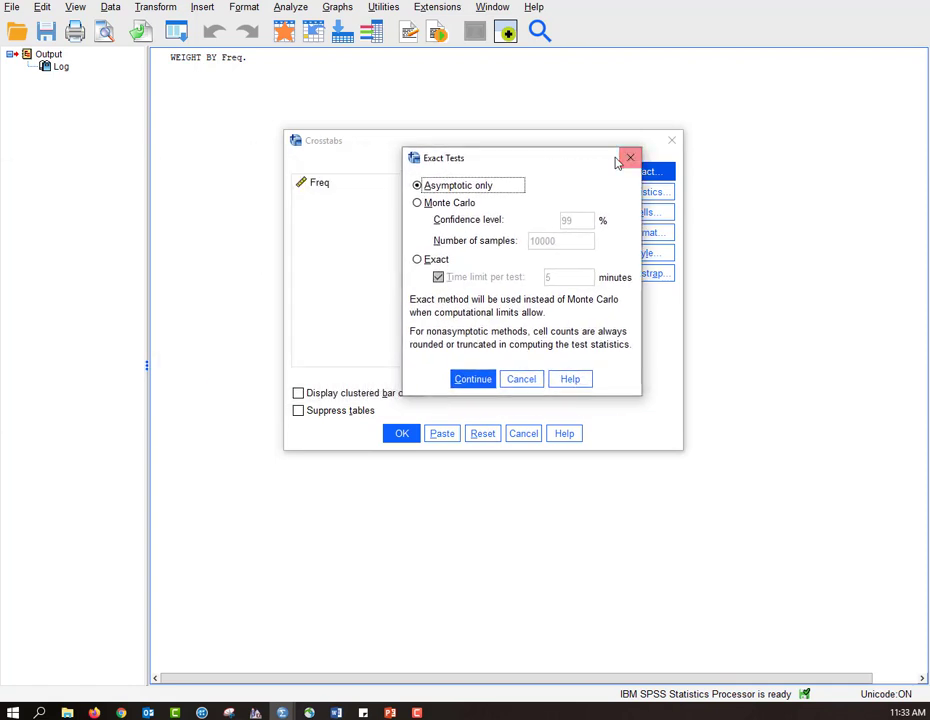
pyautogui.click(630, 158)
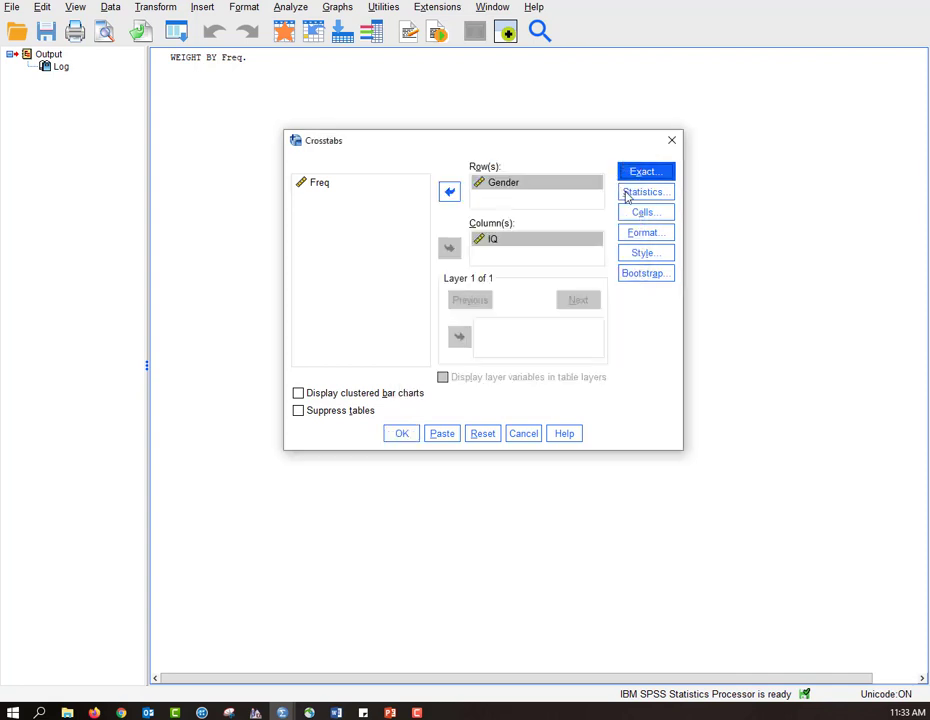
# - Request the Chi-square and Phi and Cramer's V statistics for the crosstab
pyautogui.click(635, 193)
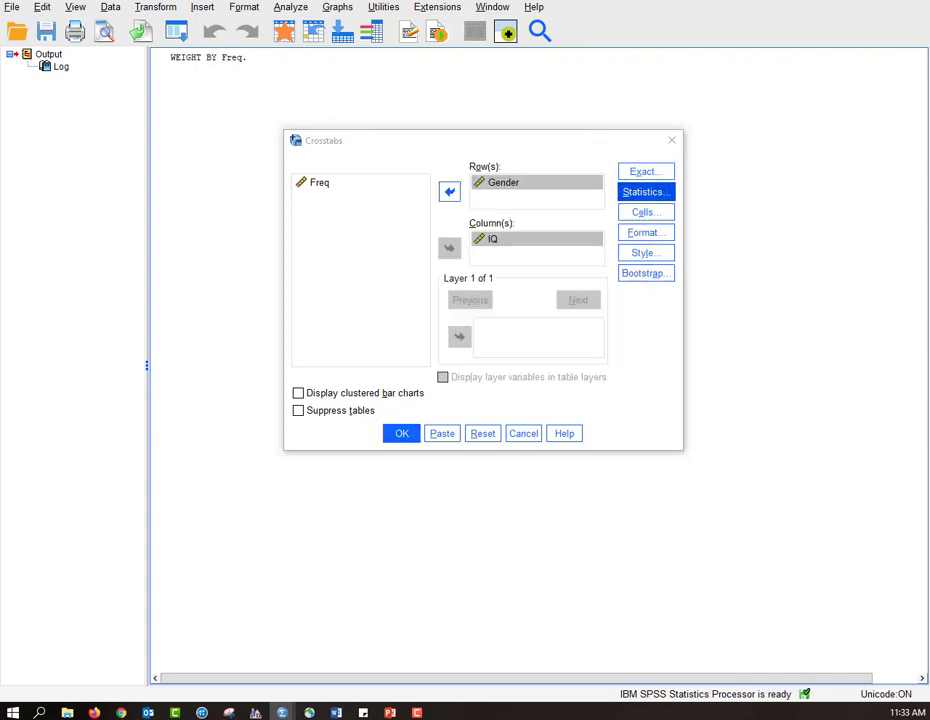
pyautogui.click(431, 150)
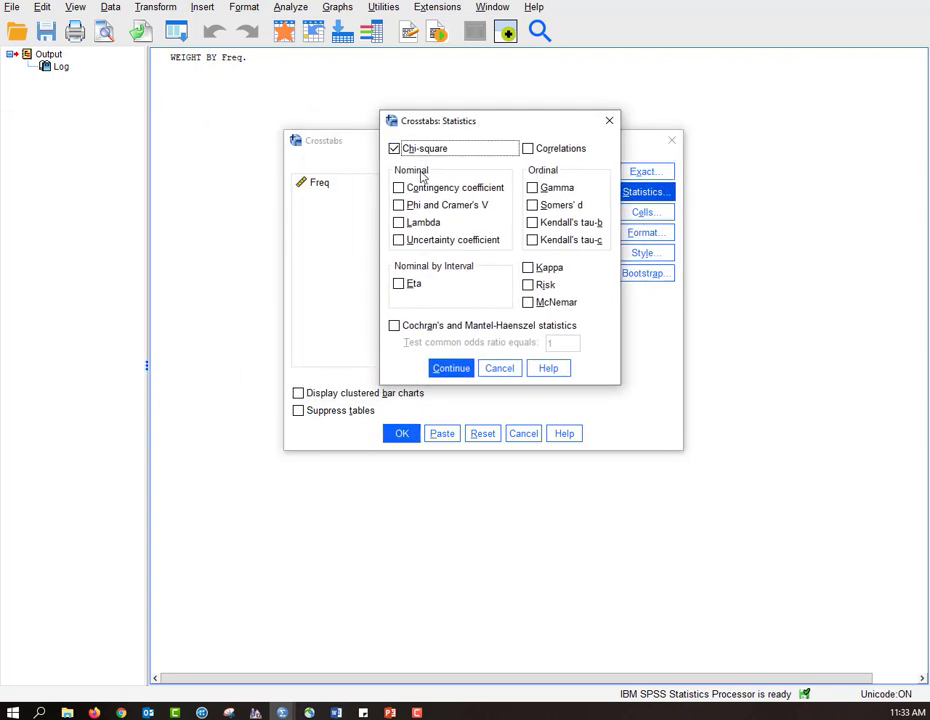
pyautogui.click(418, 212)
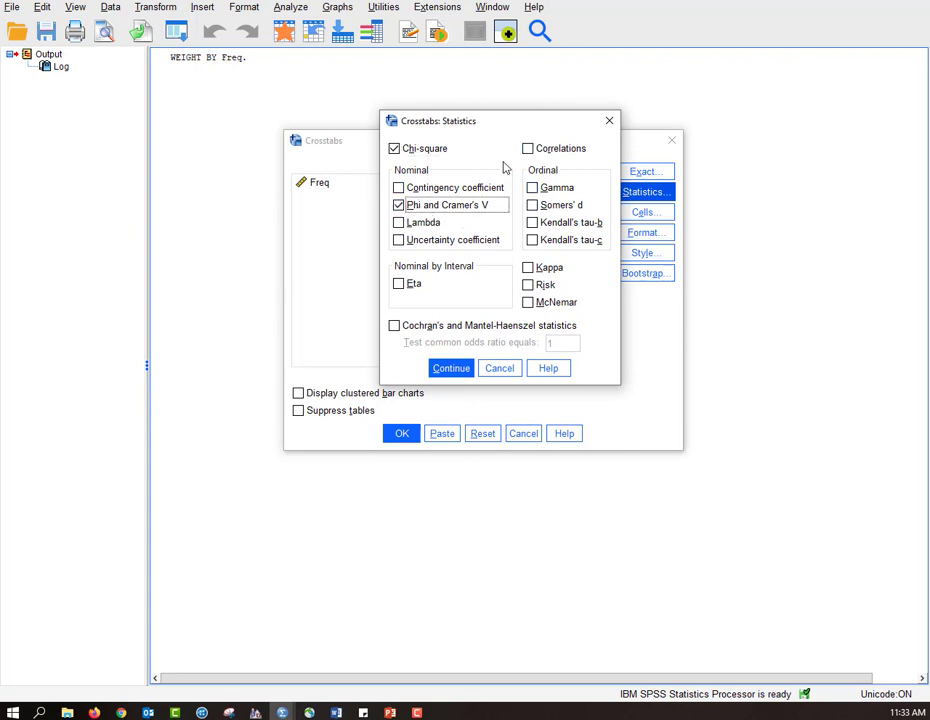
pyautogui.click(452, 368)
# - Set the crosstab cells to display expected counts and row percentages alongside the observed counts
pyautogui.click(632, 218)
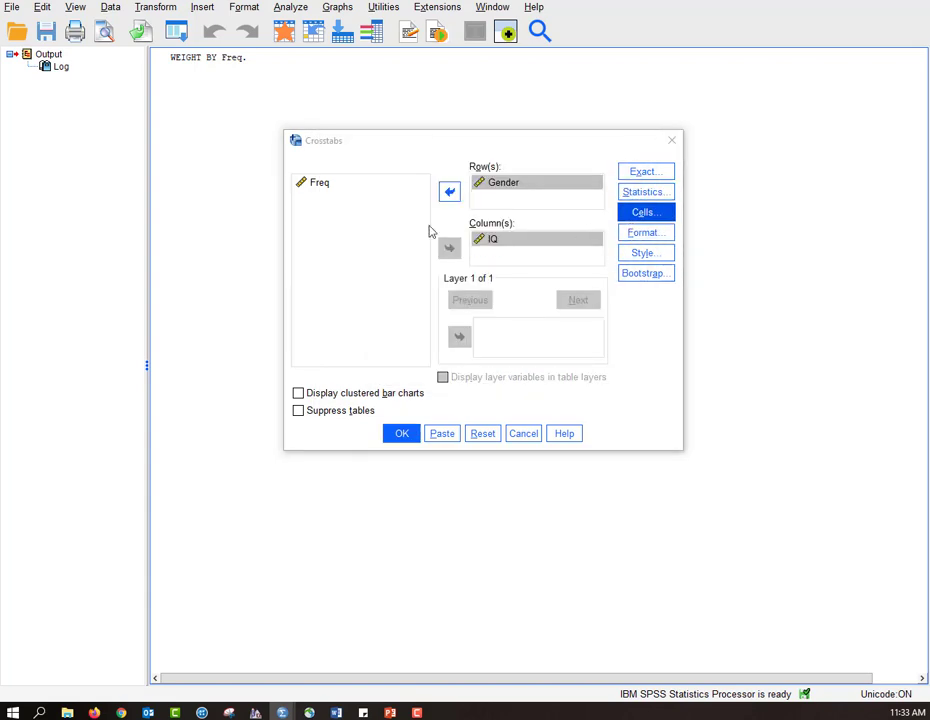
pyautogui.moveTo(193, 98); pyautogui.dragTo(491, 117)
pyautogui.click(401, 165)
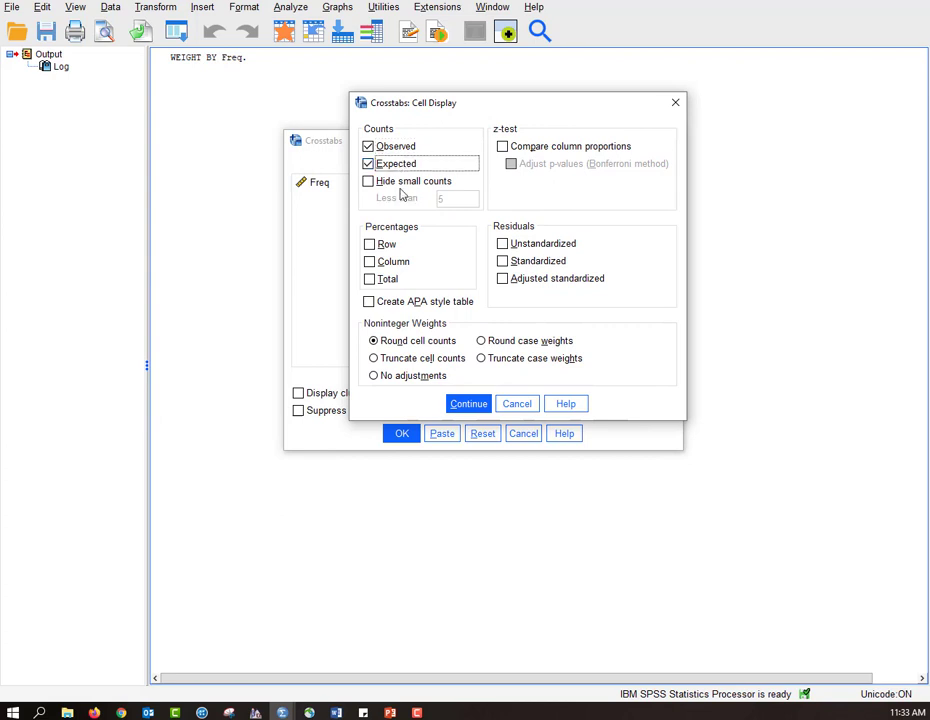
pyautogui.click(386, 244)
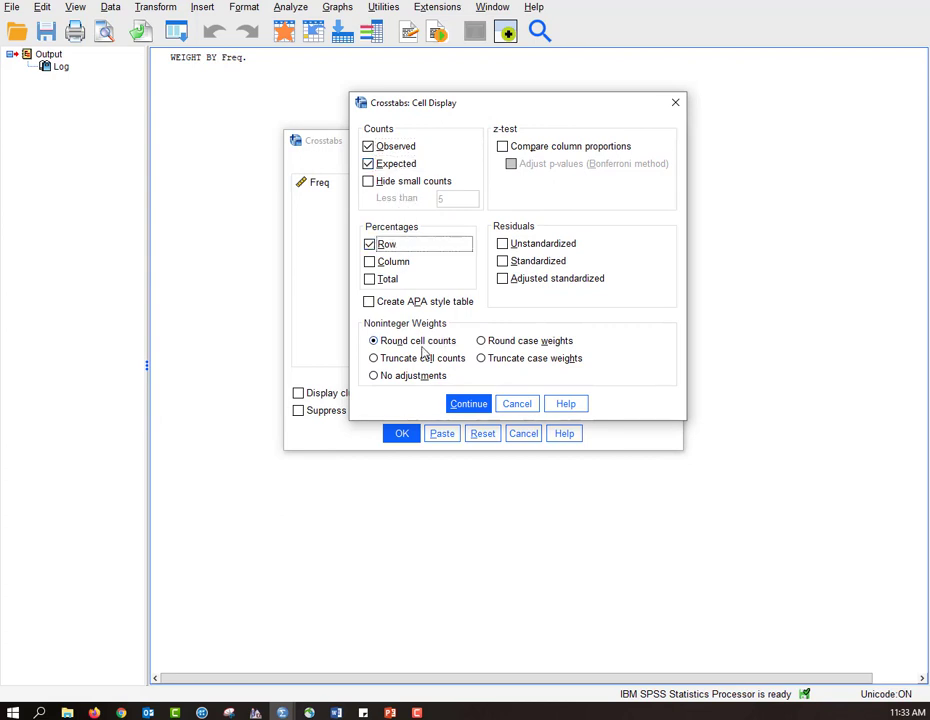
pyautogui.click(471, 406)
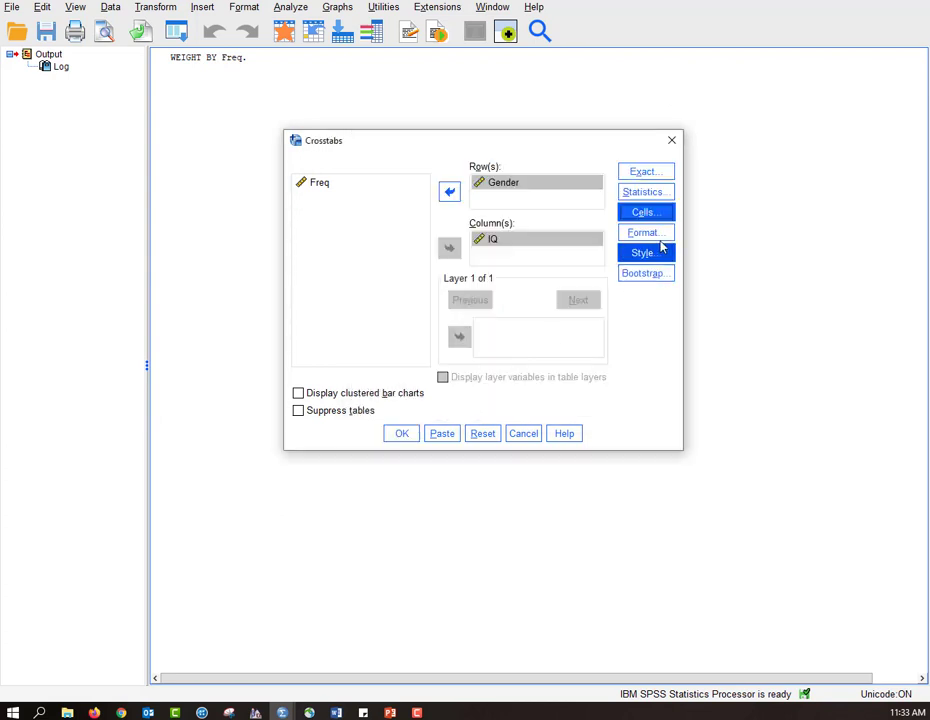
pyautogui.click(656, 234)
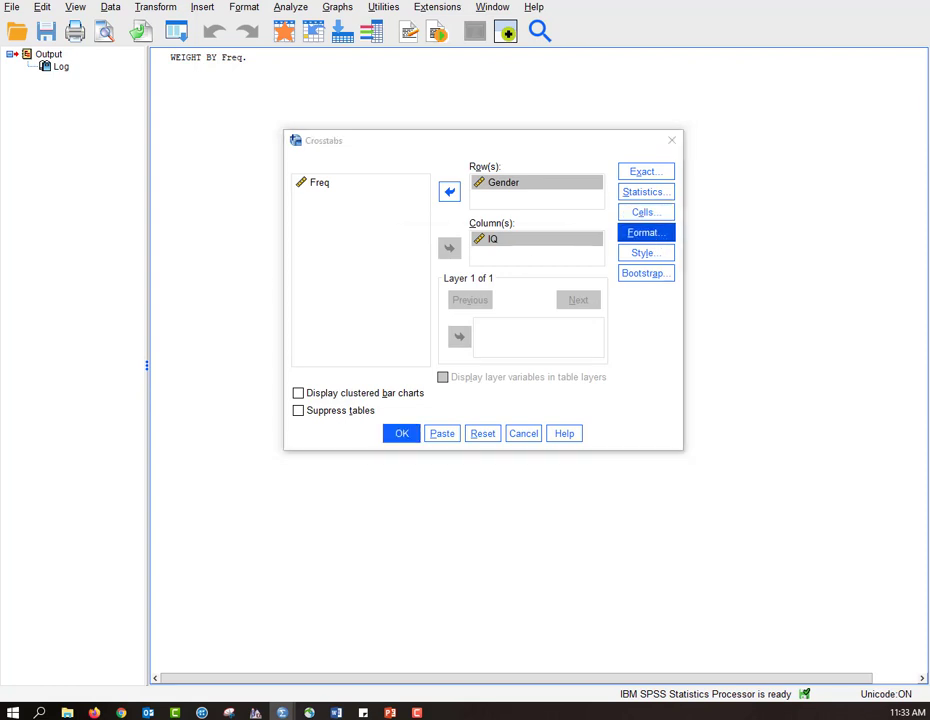
pyautogui.moveTo(517, 222); pyautogui.dragTo(502, 210)
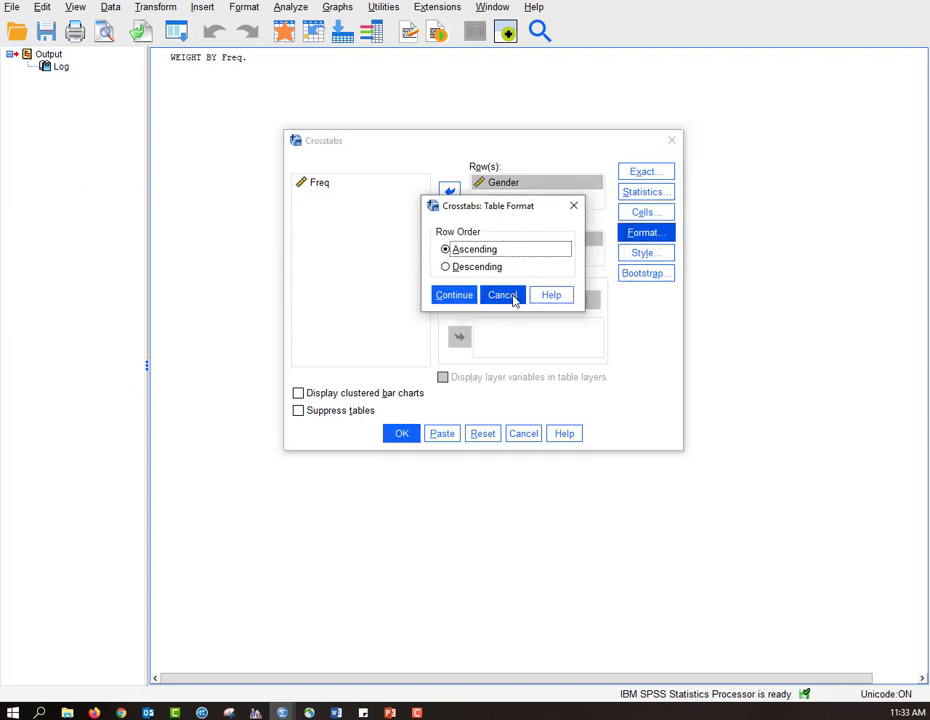
pyautogui.click(573, 205)
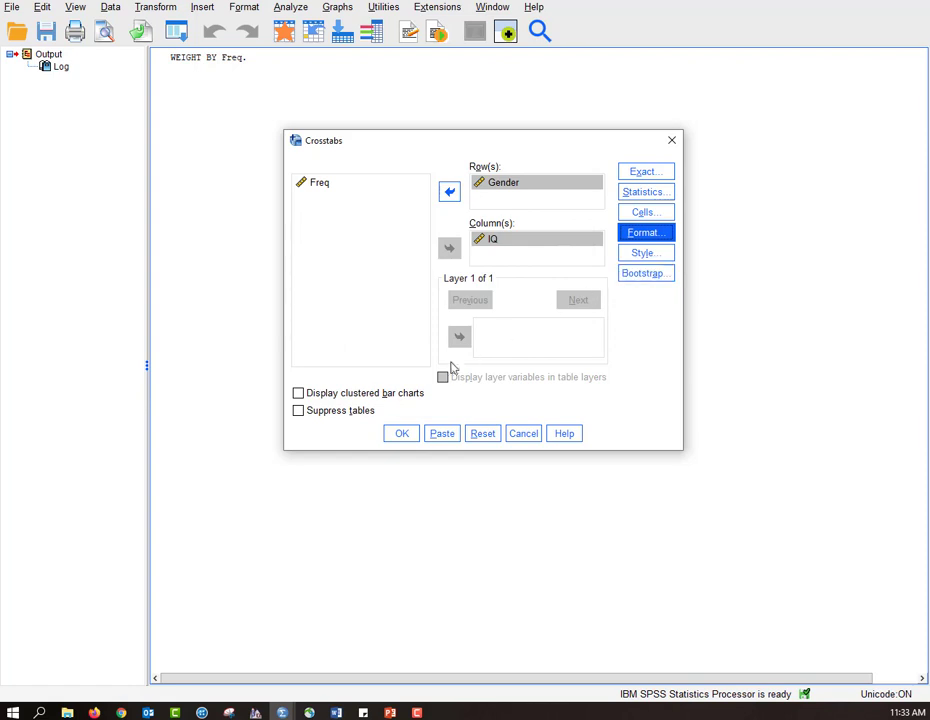
# - Enable clustered bar charts for the crosstab and run the analysis
pyautogui.click(367, 398)
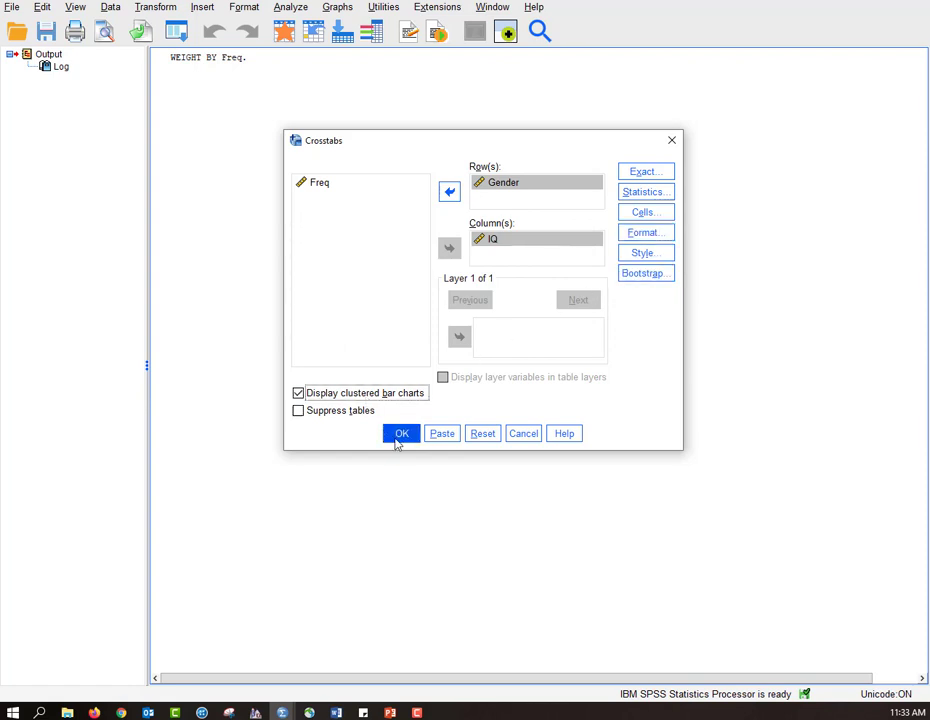
pyautogui.click(400, 436)
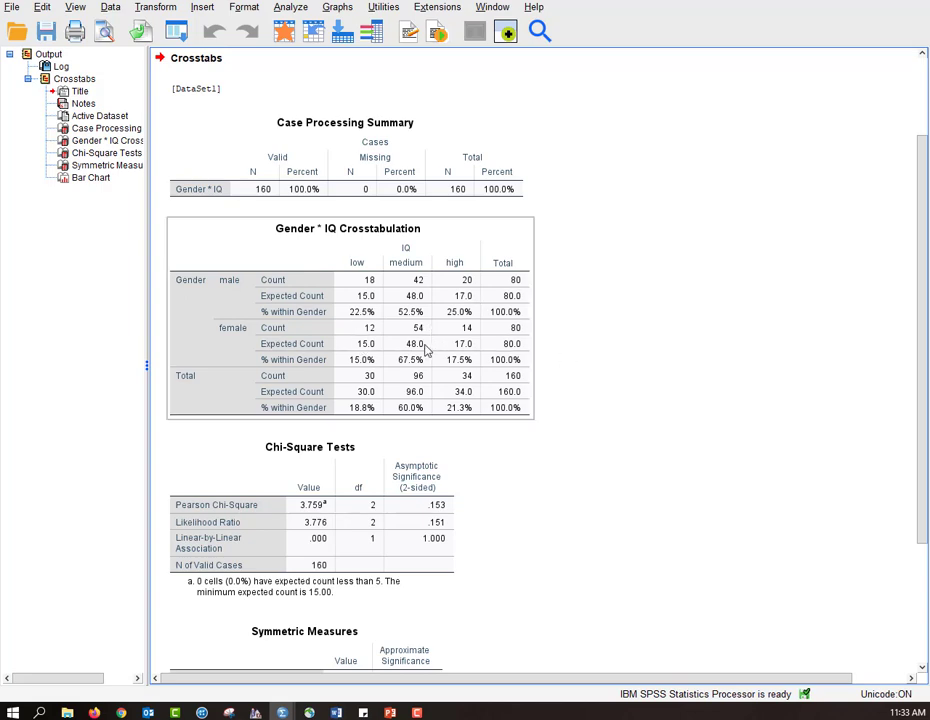
# - Examine the Gender by IQ crosstabulation, the Chi-Square Tests and Symmetric Measures tables, and the clustered bar chart in the output
pyautogui.scroll(-3, 625, 354)
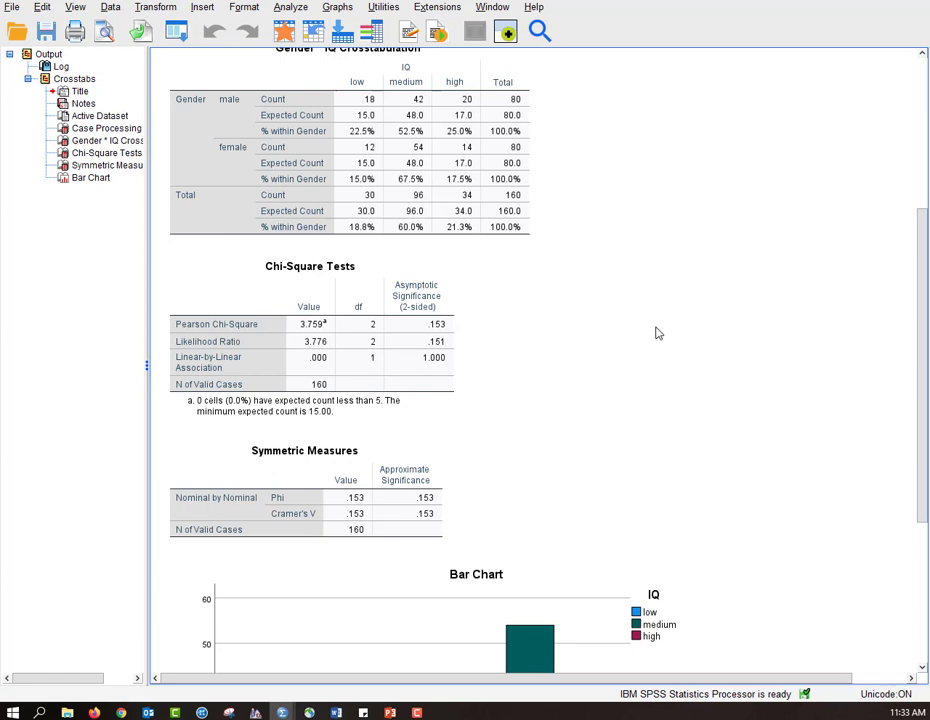
pyautogui.click(438, 356)
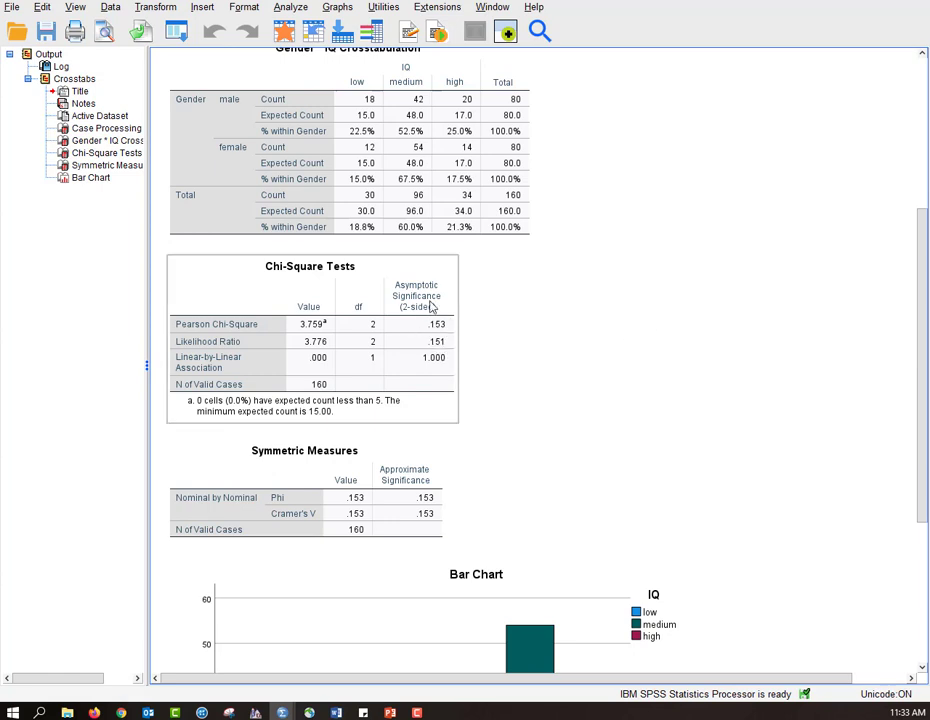
pyautogui.click(594, 364)
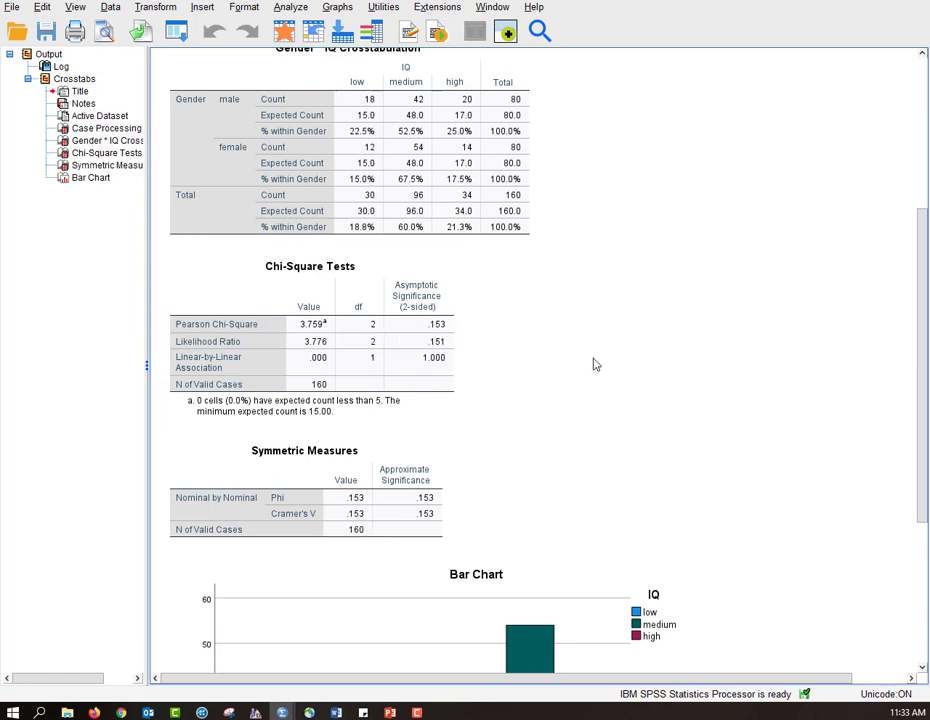
pyautogui.scroll(-6, 592, 370)
pyautogui.click(316, 332)
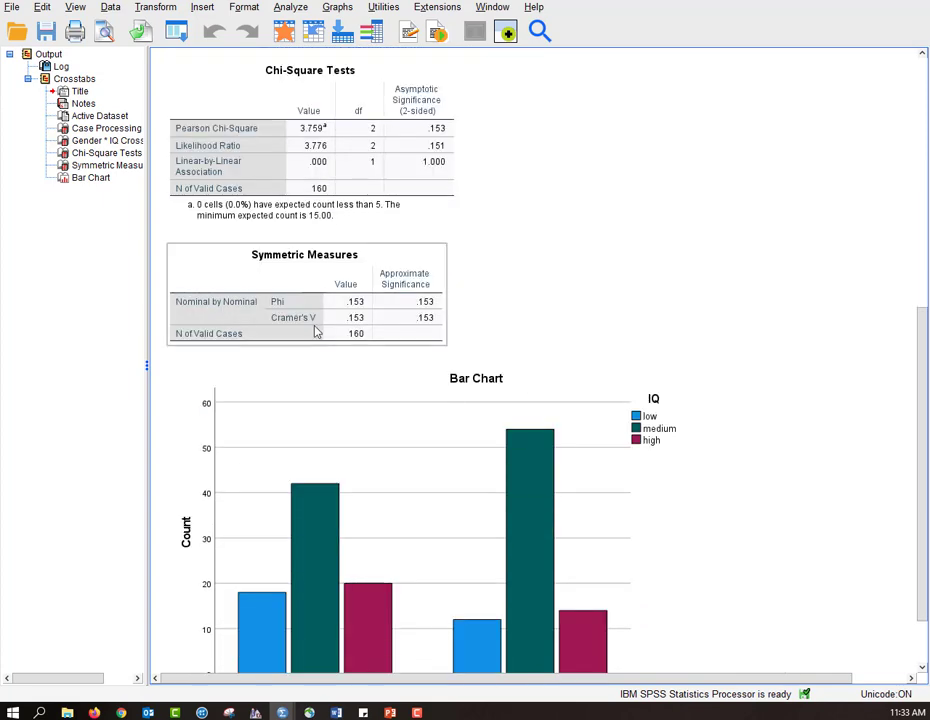
pyautogui.click(519, 297)
pyautogui.scroll(-3, 519, 297)
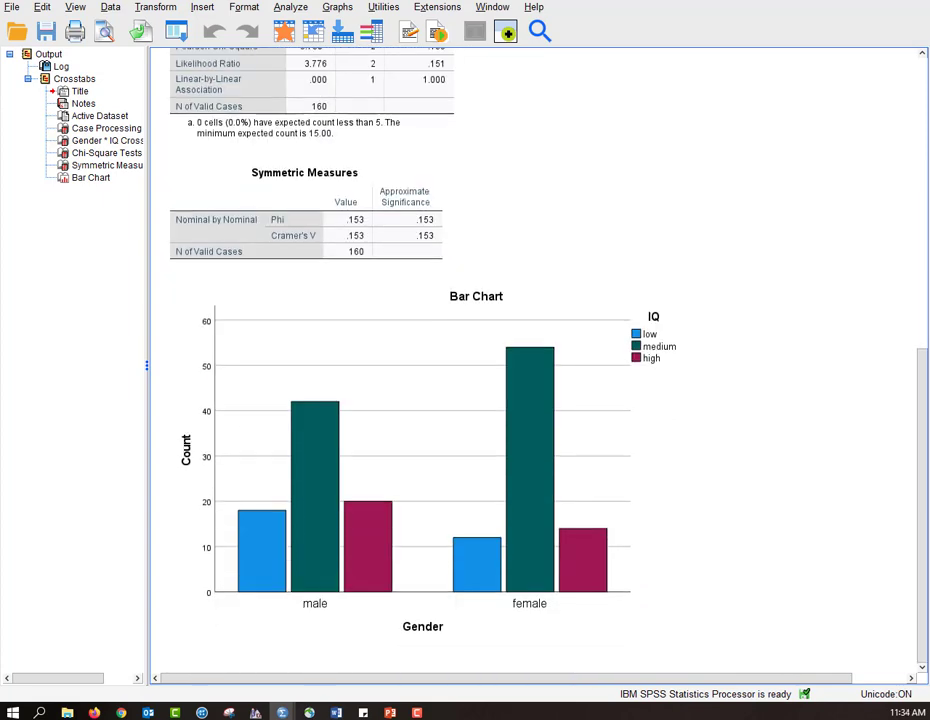
pyautogui.click(546, 311)
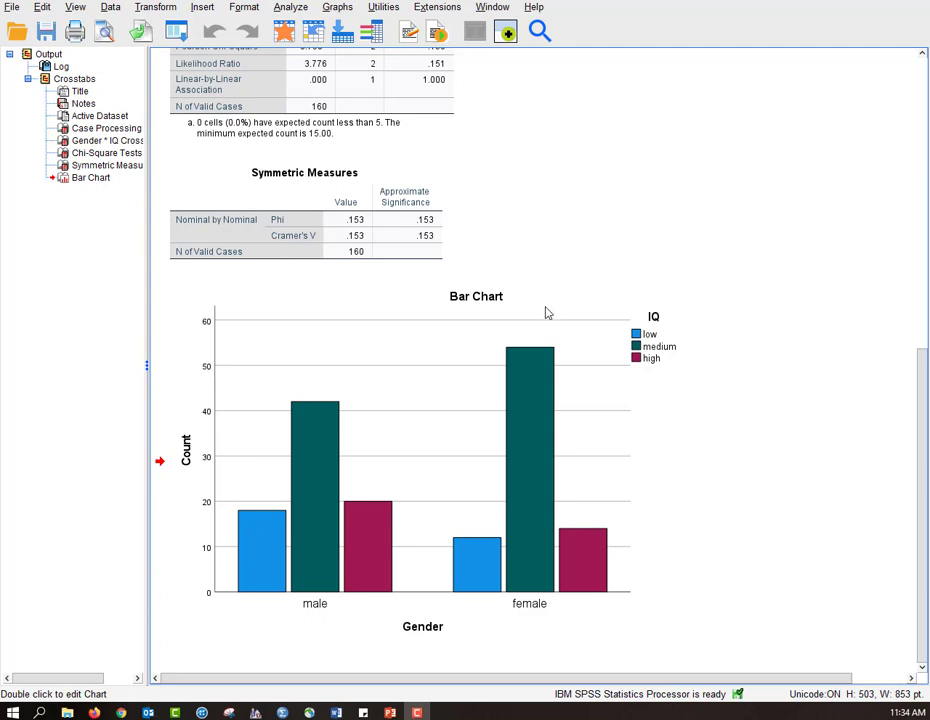
pyautogui.scroll(10, 772, 310)
pyautogui.scroll(-10, 772, 310)
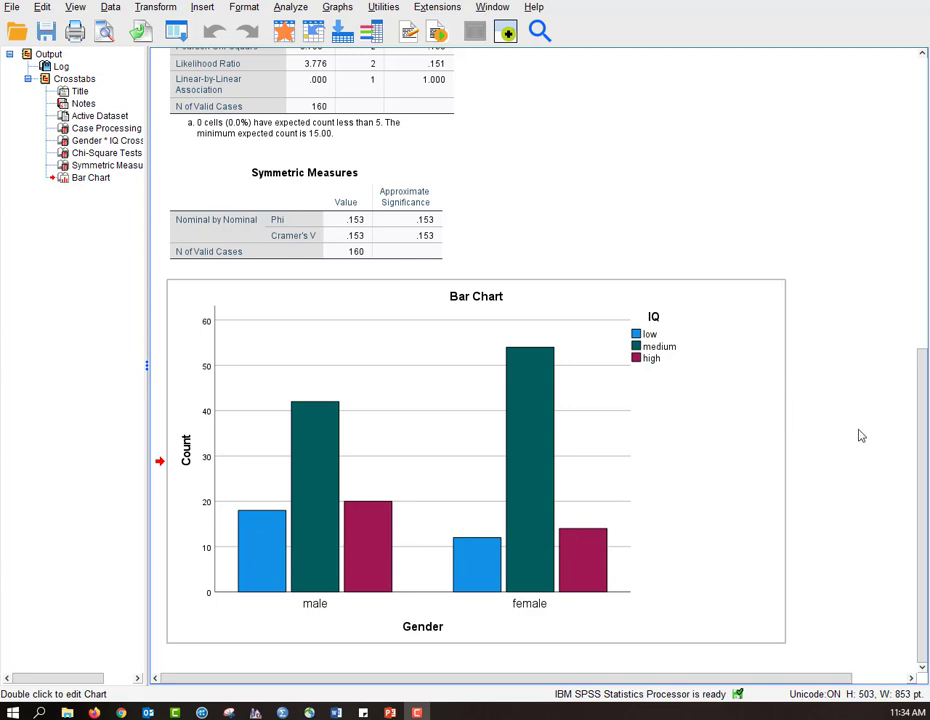
pyautogui.scroll(5, 880, 400)
pyautogui.scroll(-2, 880, 400)
pyautogui.scroll(2, 877, 398)
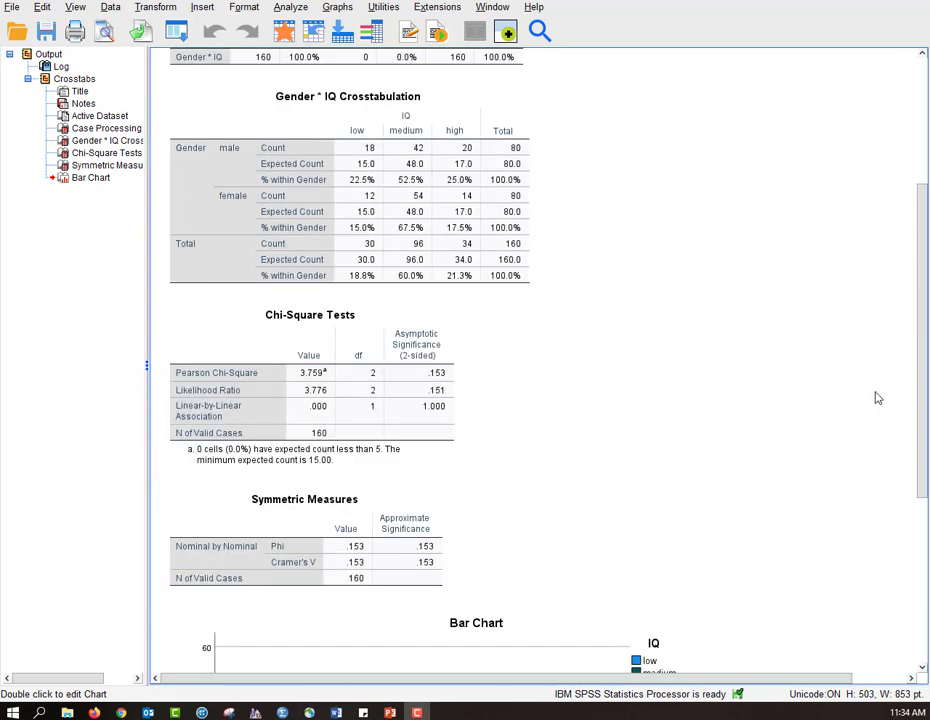